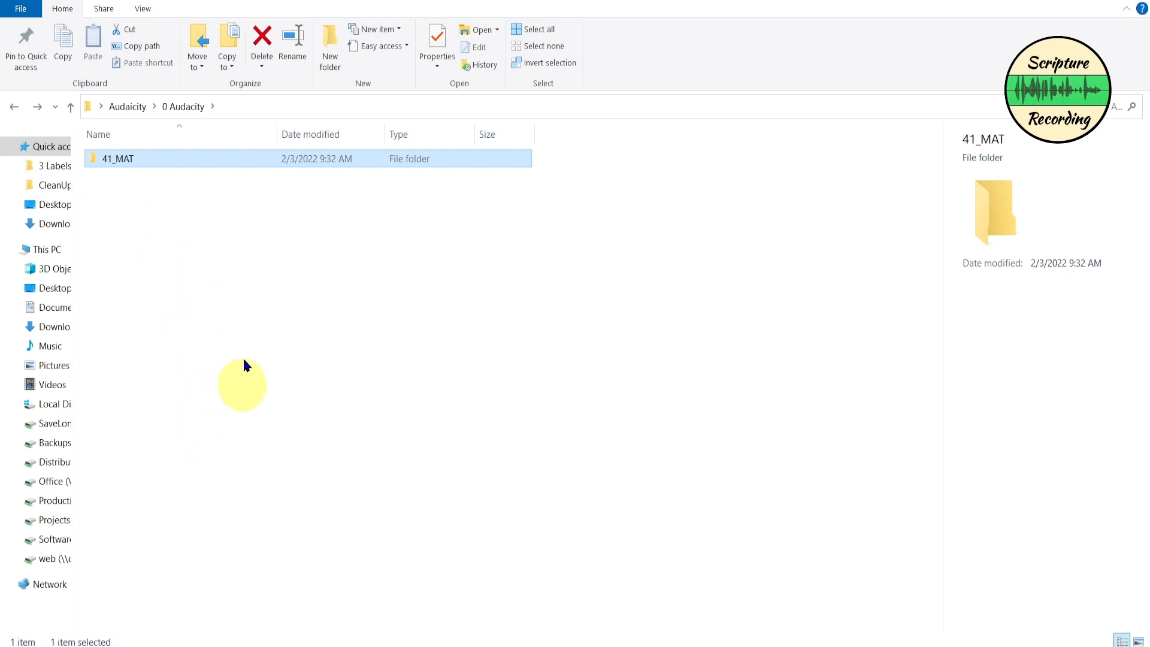
- Go back to the Audaicity folder and delete the macro-output folder
click(14, 107)
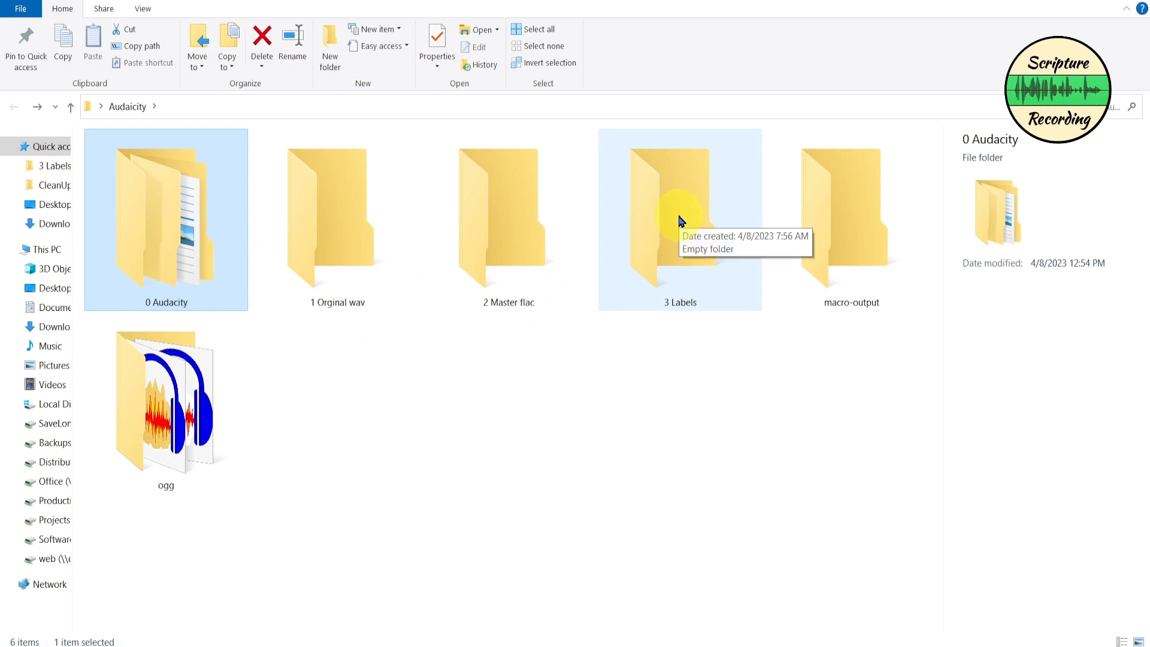
click(847, 220)
key(Delete)
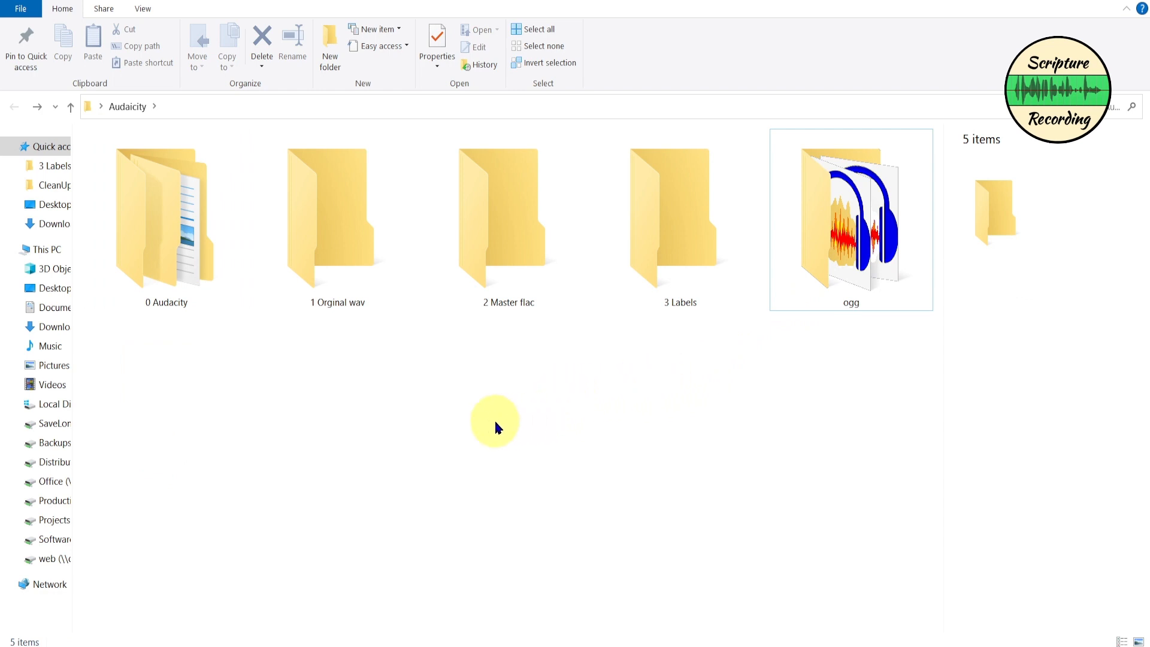
- Load the ogg folder from Audaicity into Bulk Rename Utility and select all of its files
click(845, 230)
double_click(845, 230)
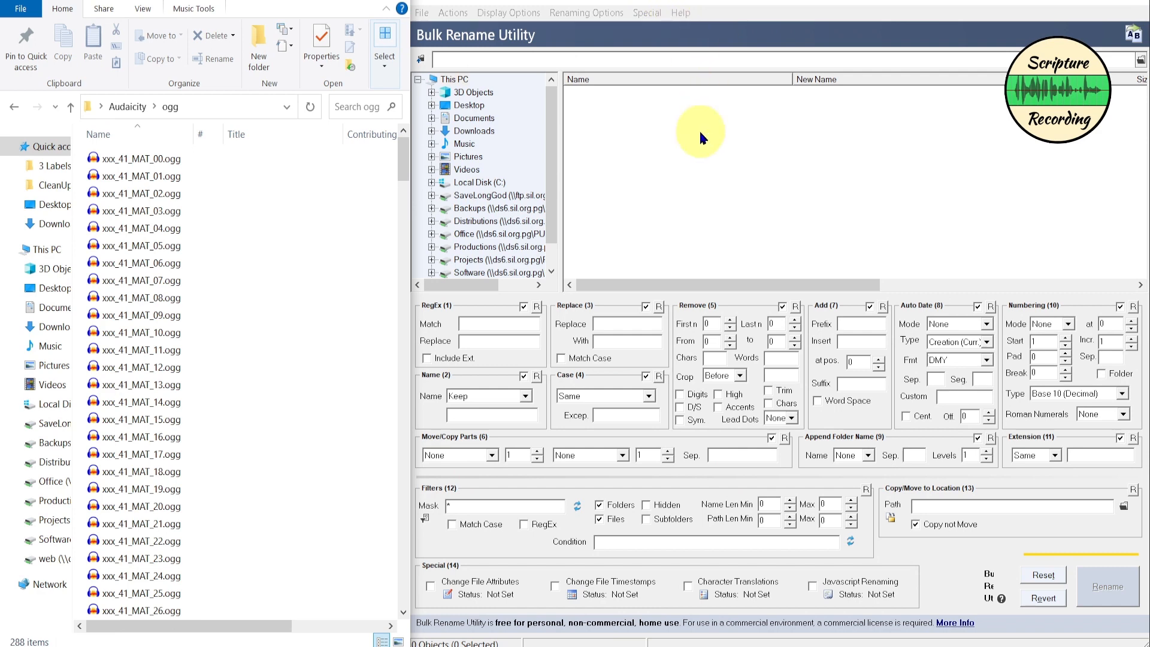
click(131, 113)
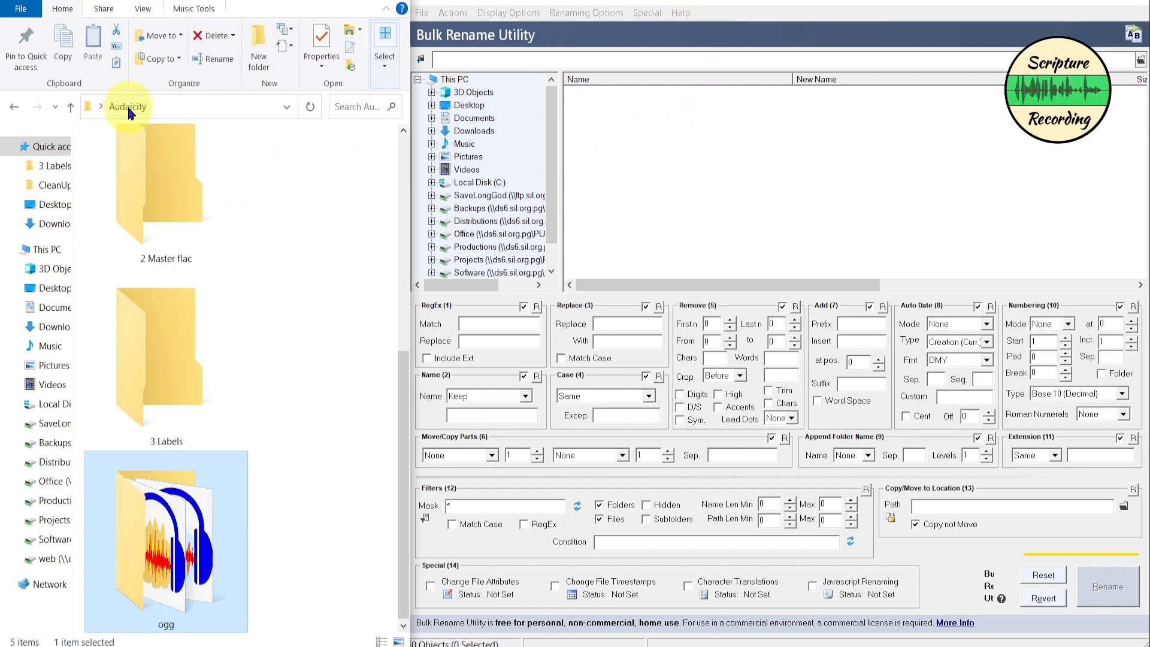
drag(160, 511, 675, 175)
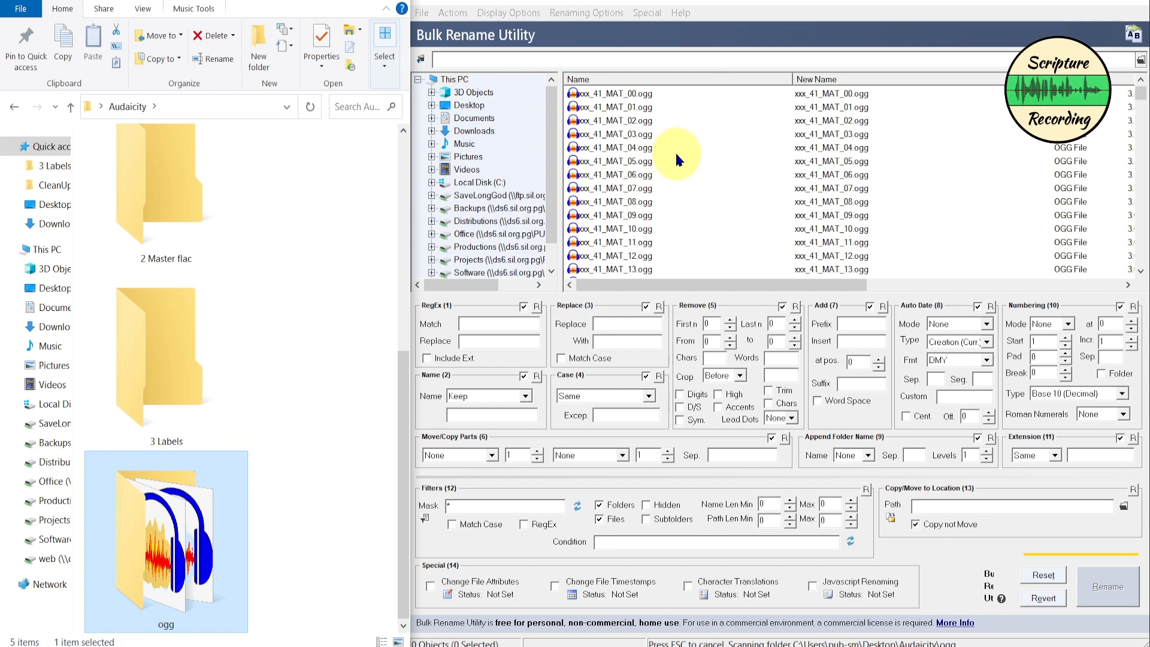
click(682, 164)
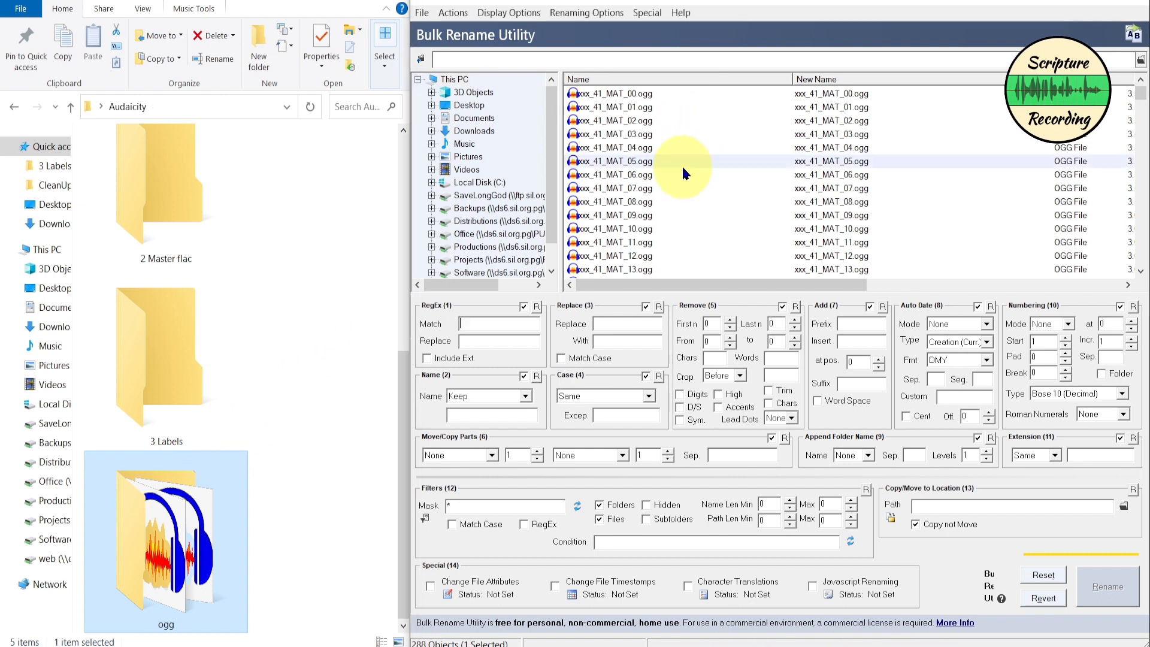
key(ctrl+a)
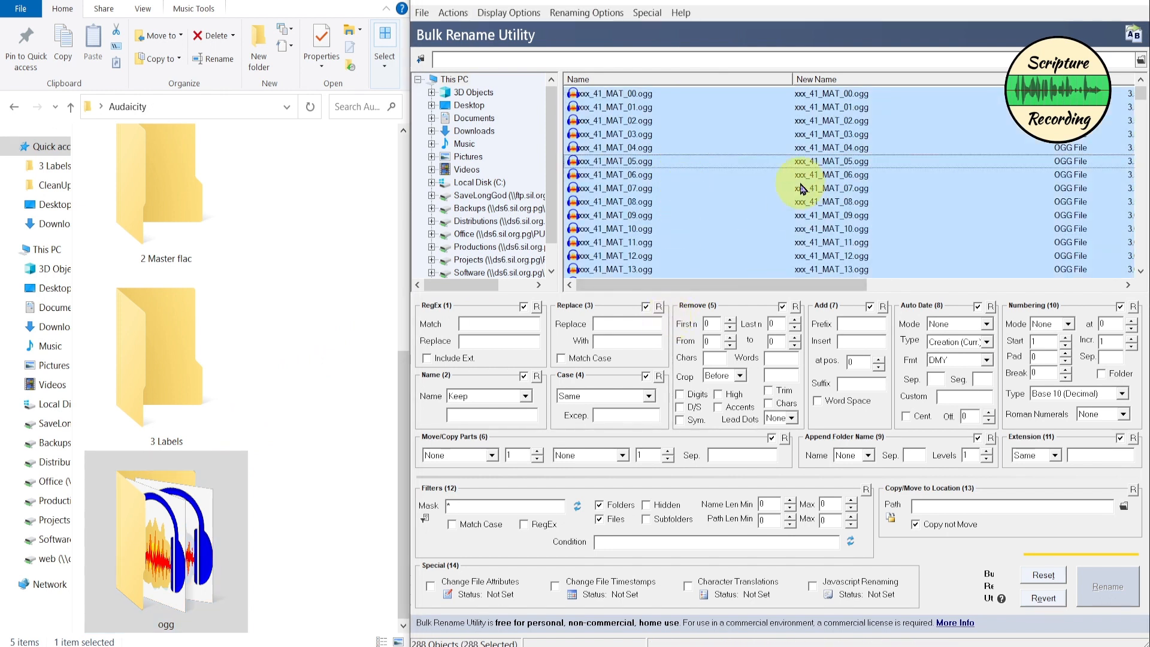
- Rename all selected ogg files by replacing xxx with eng, and open the ogg folder in File Explorer
click(624, 324)
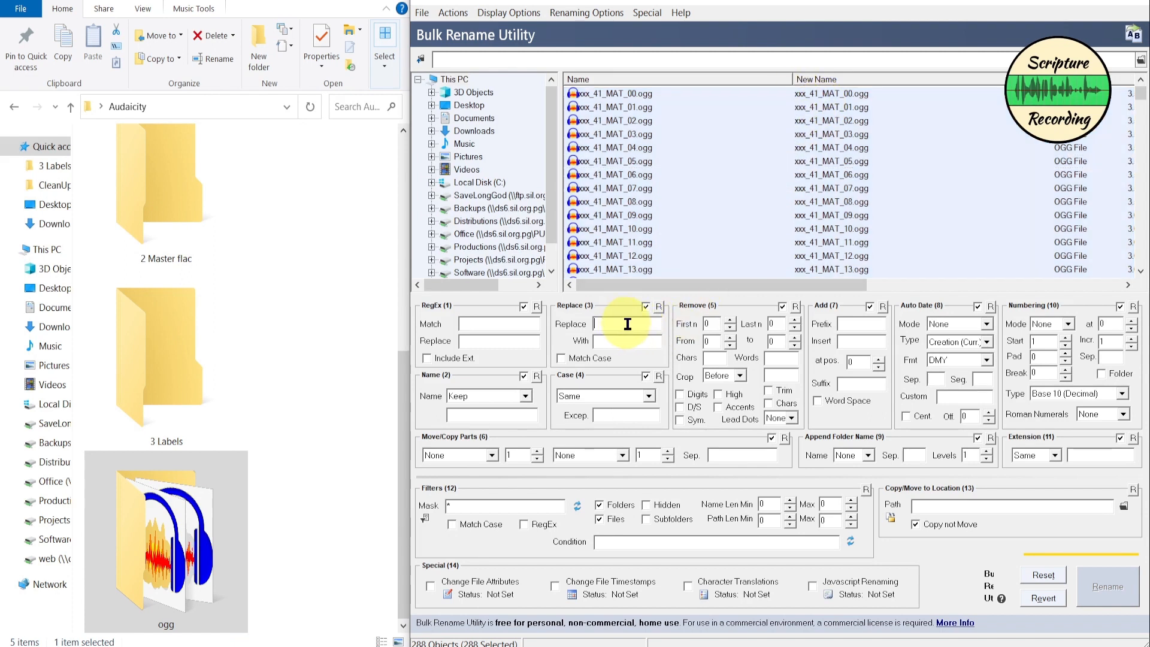
text(xxx)
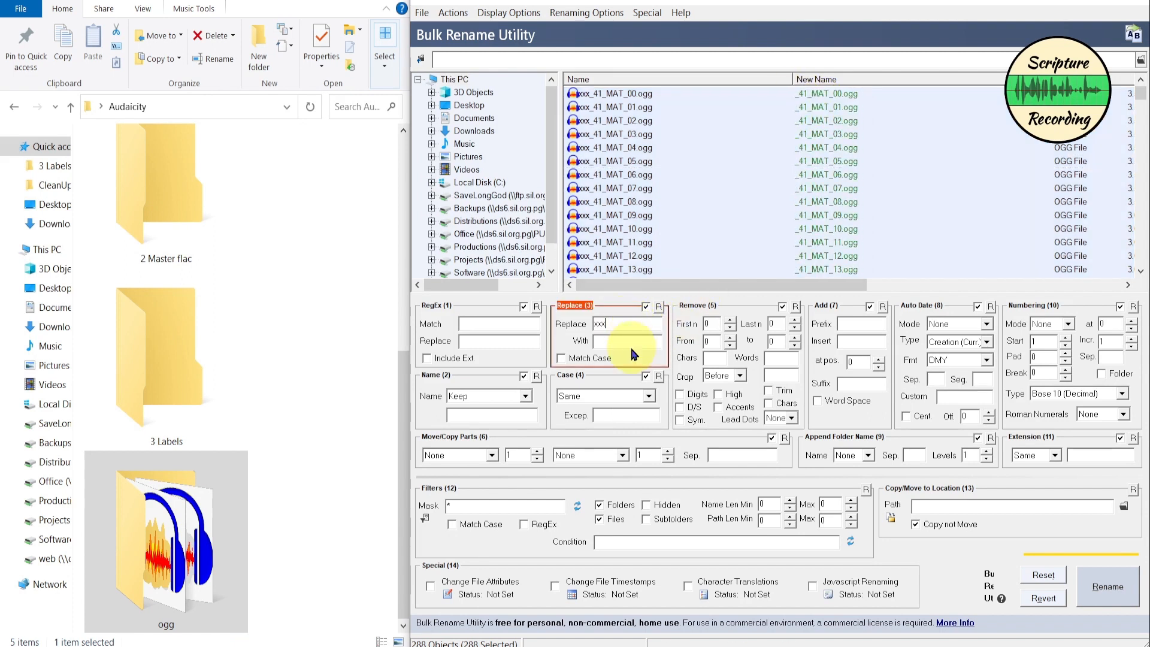
click(625, 345)
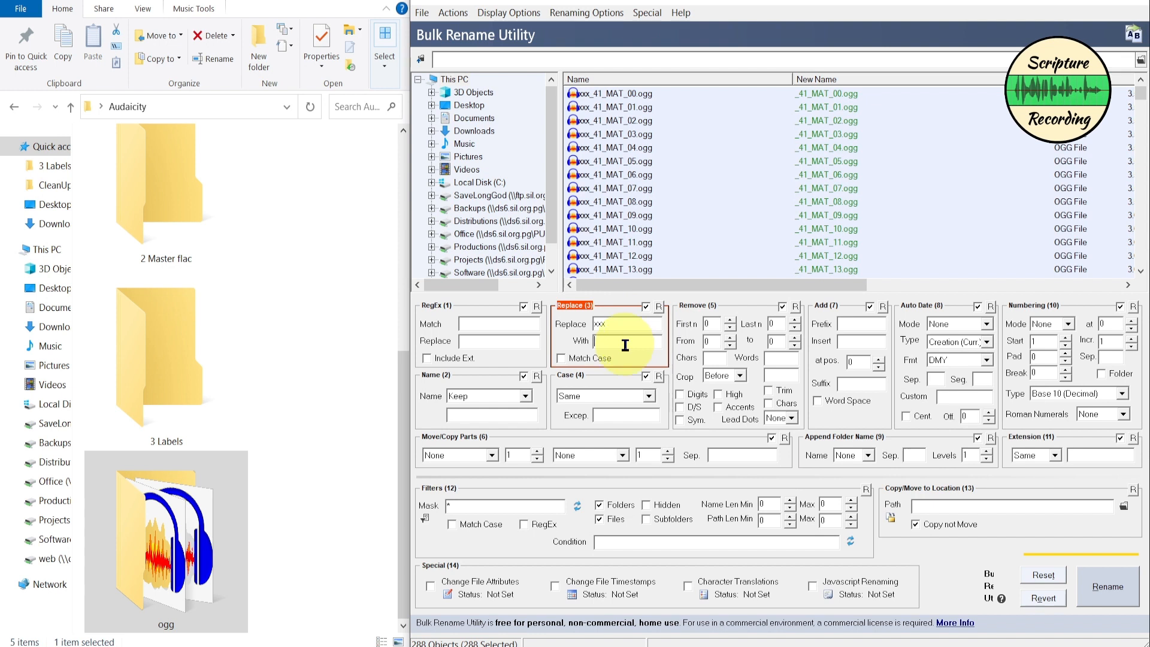
text(eng)
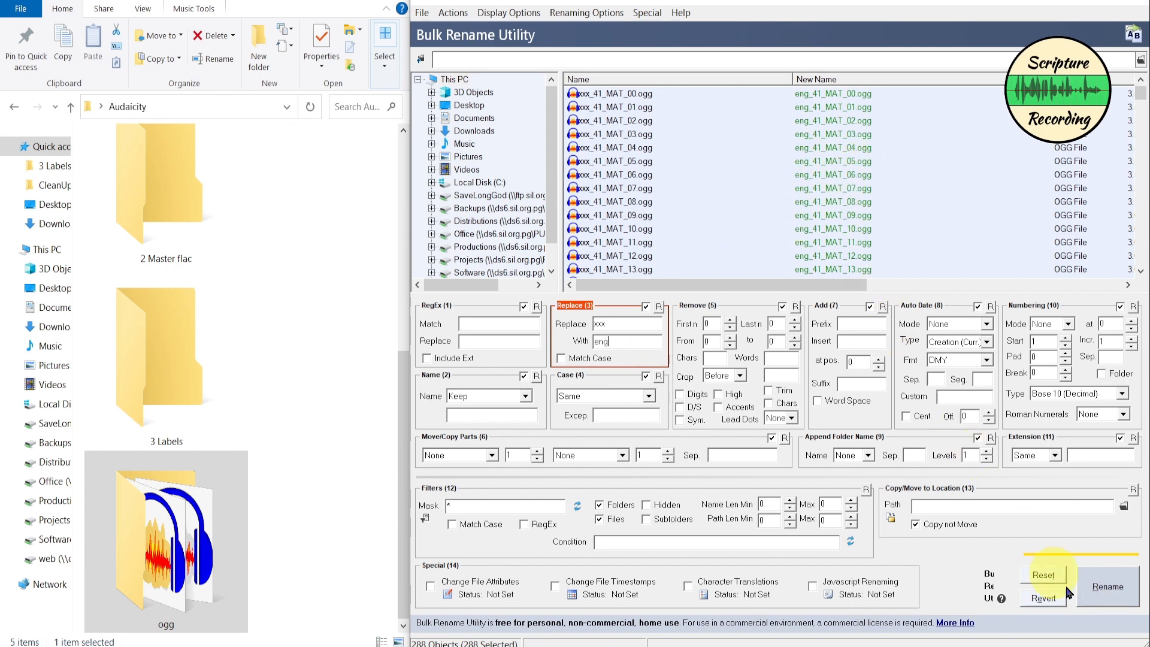
click(1107, 586)
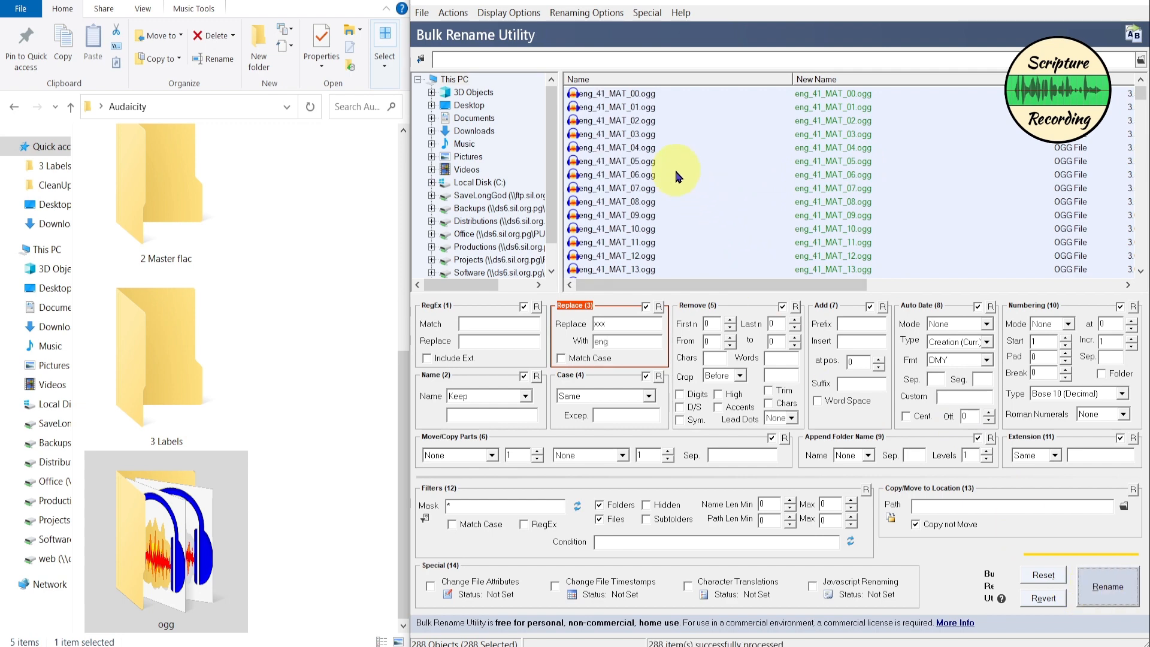
click(204, 513)
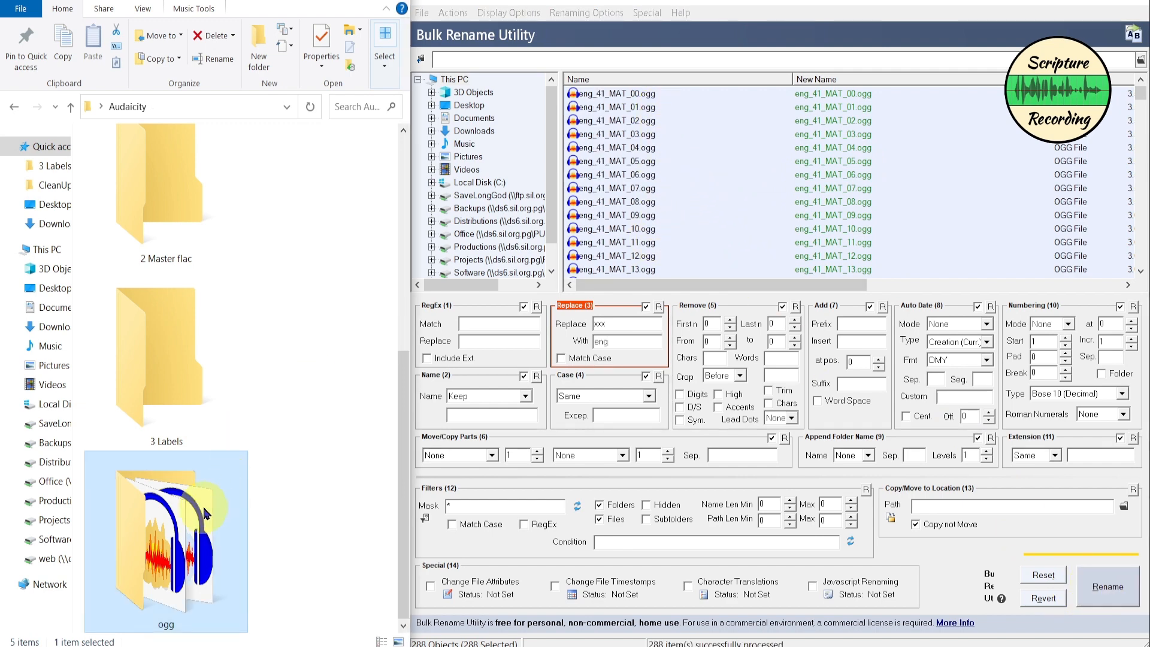
double_click(204, 514)
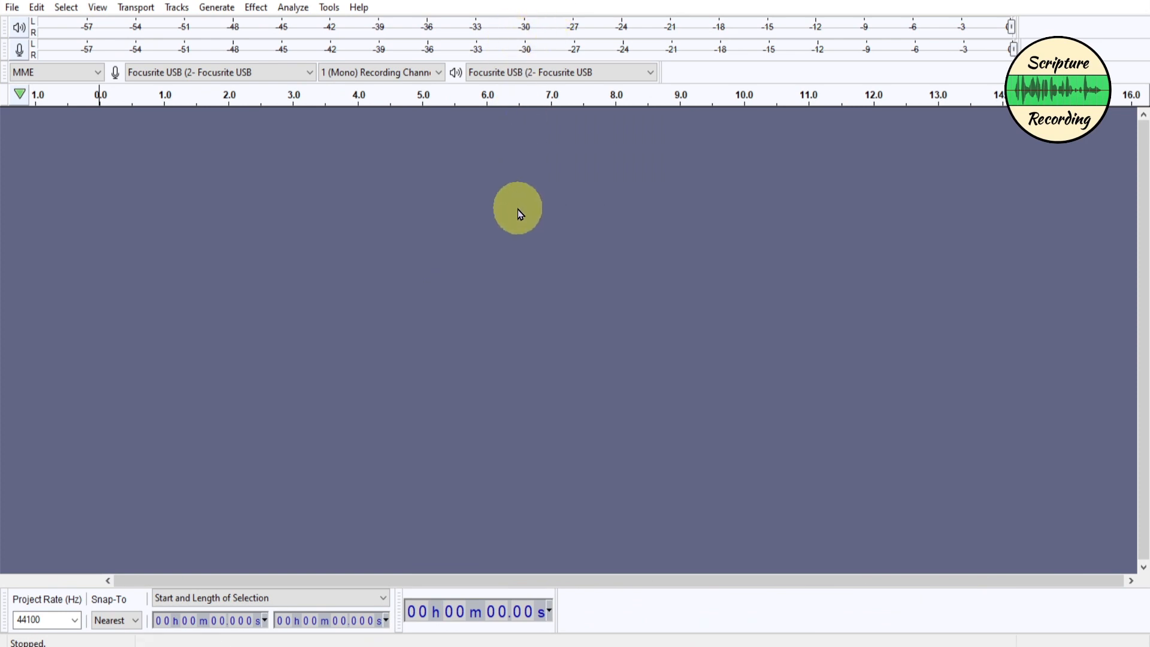
- Check the default export and macro output directories in Audacity's Directories preferences, accept them and close Audacity
key(ctrl+p)
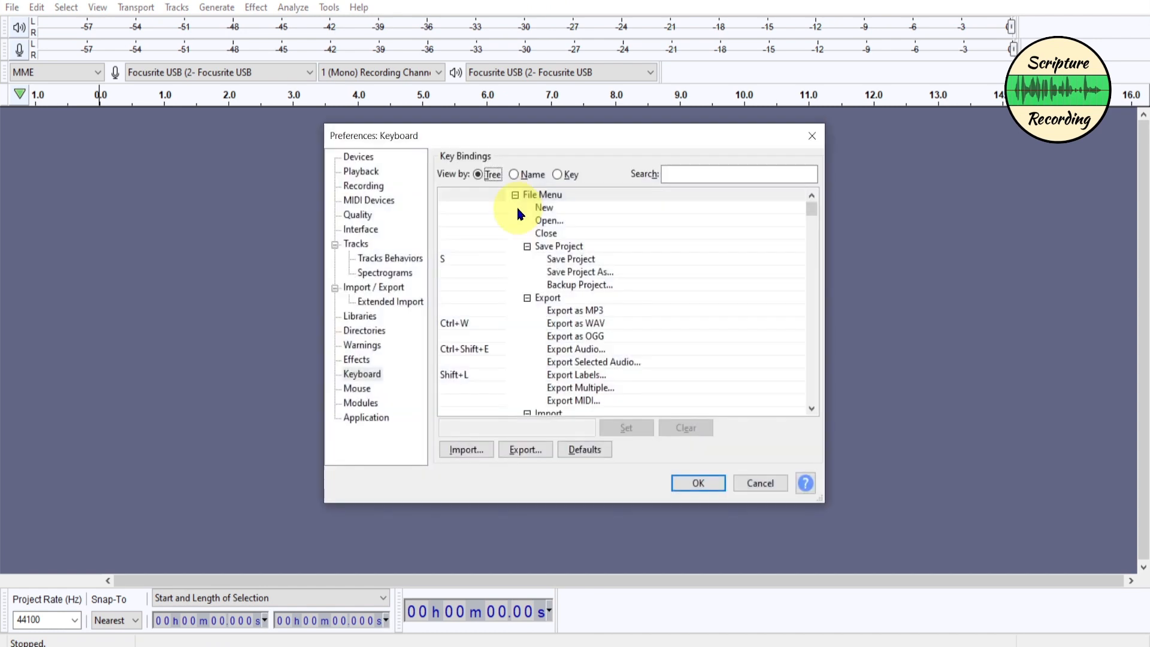
click(366, 333)
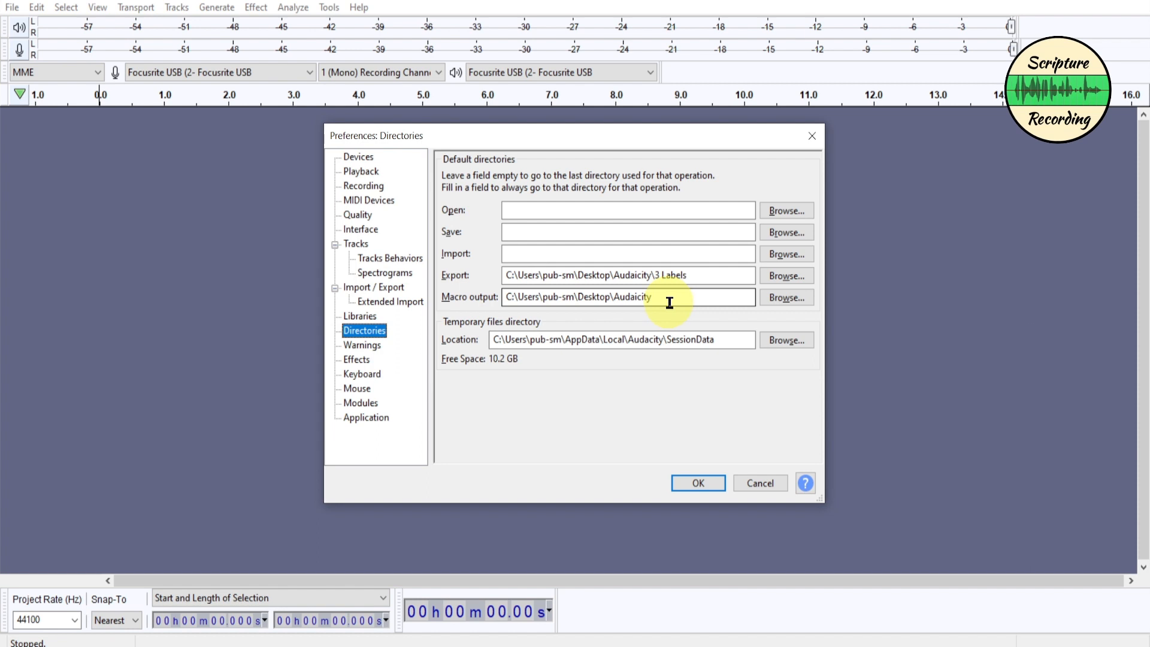
click(709, 486)
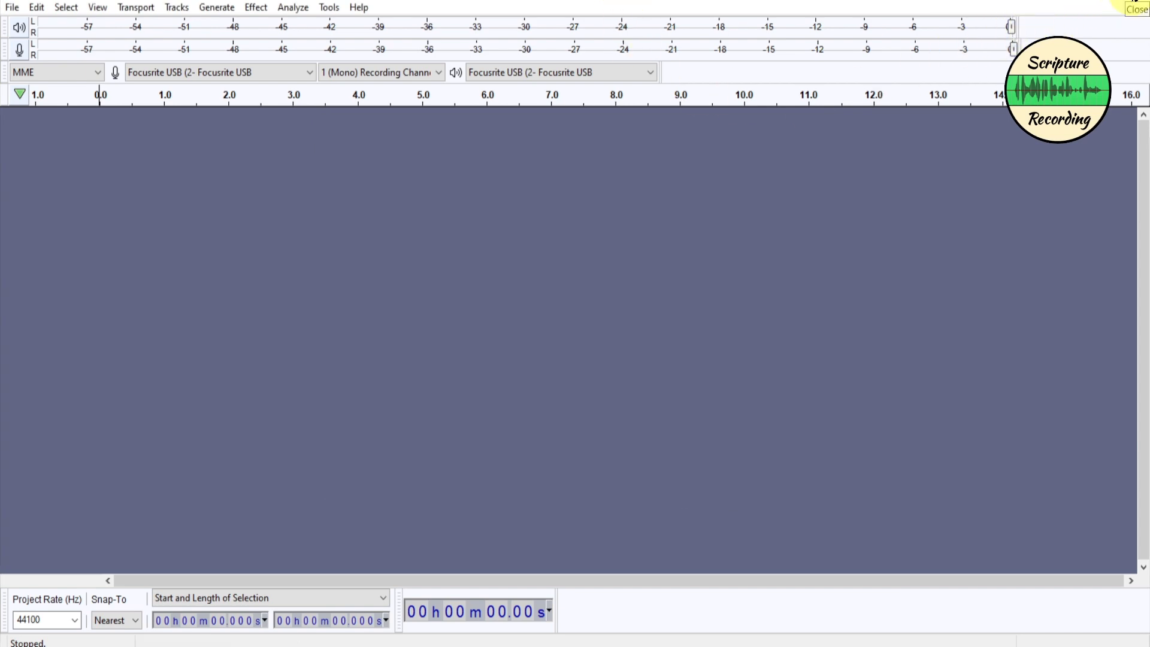
click(1135, 3)
click(609, 351)
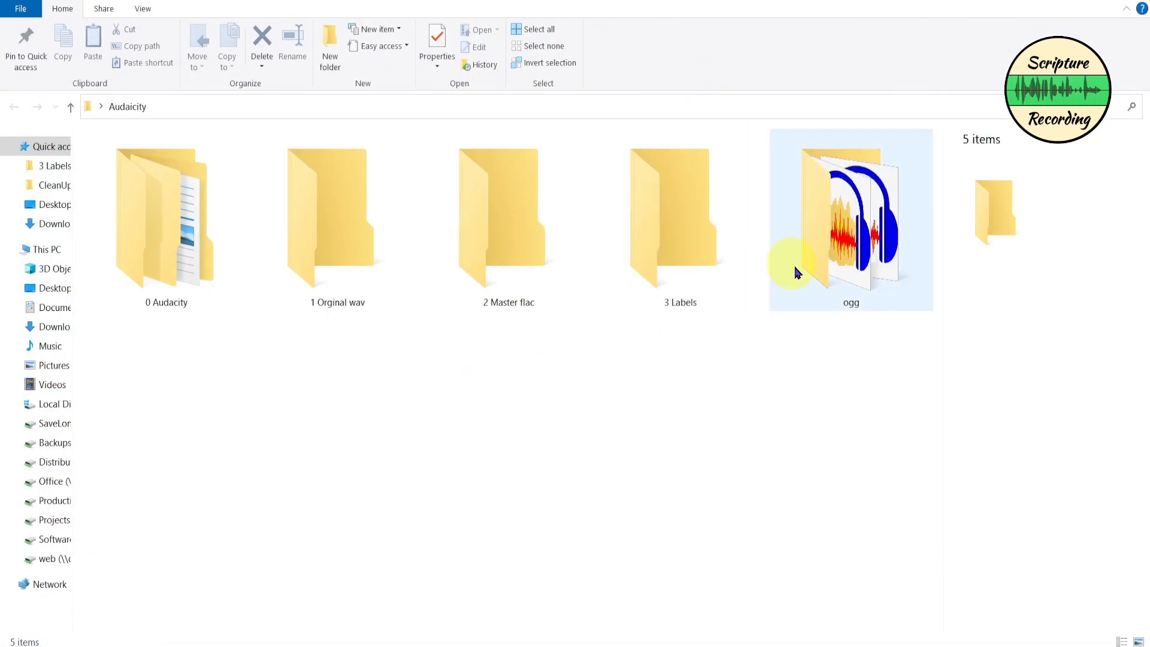
- Open eng_41_MAT_01.ogg from the ogg folder in Audacity and maximize its window
double_click(846, 239)
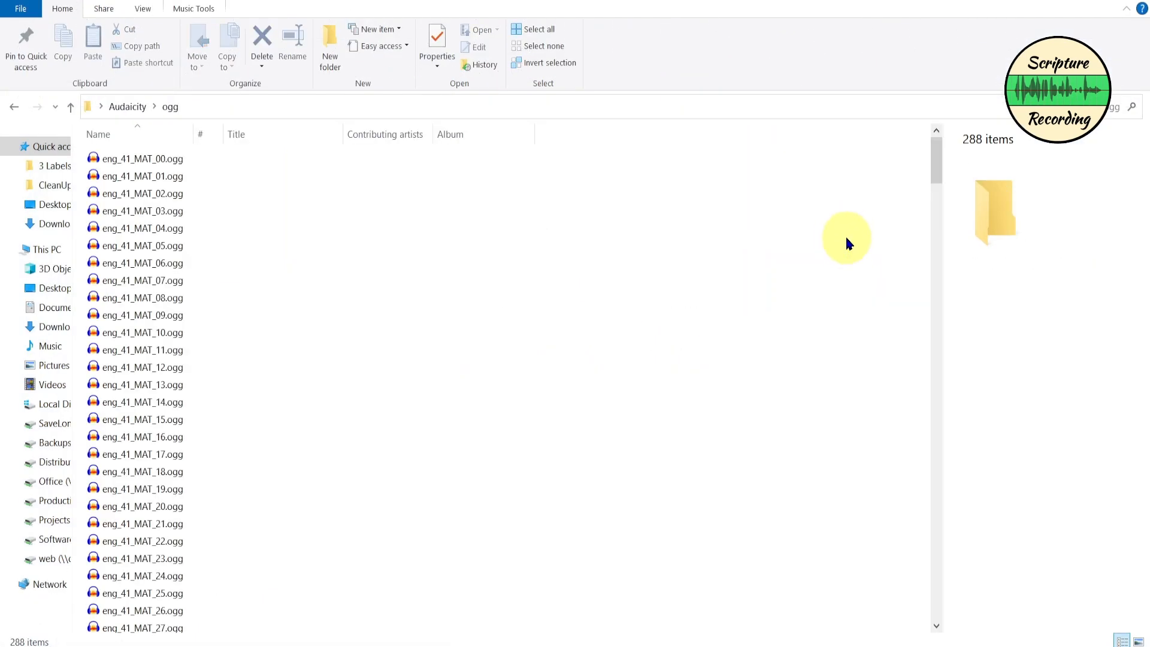
double_click(147, 179)
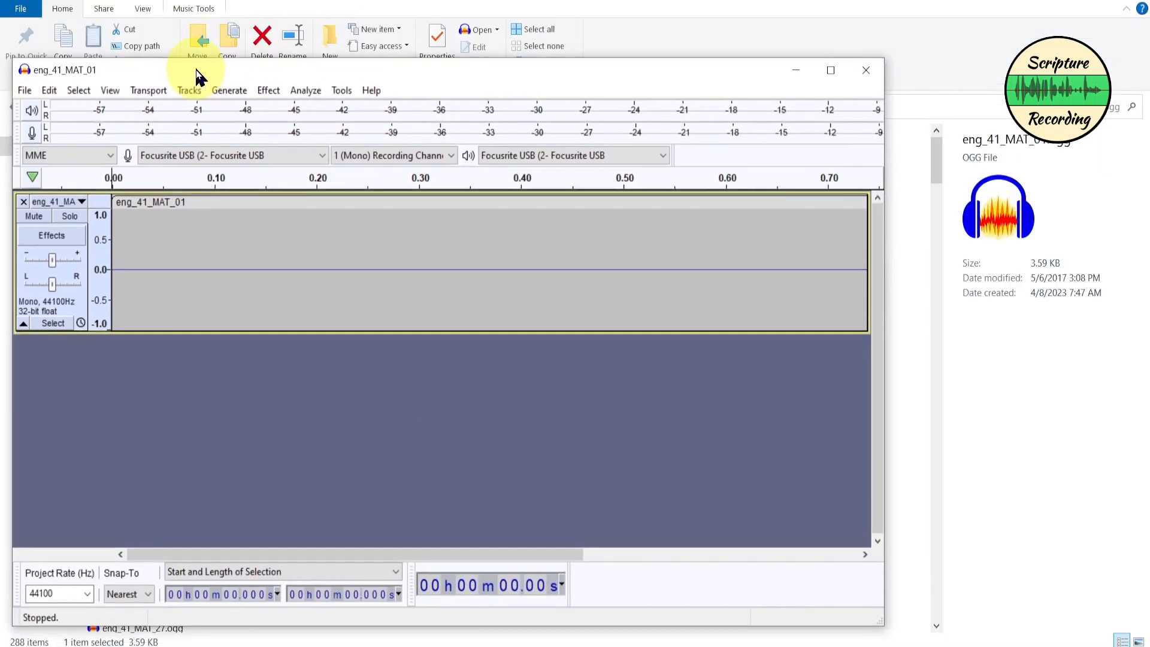
double_click(157, 67)
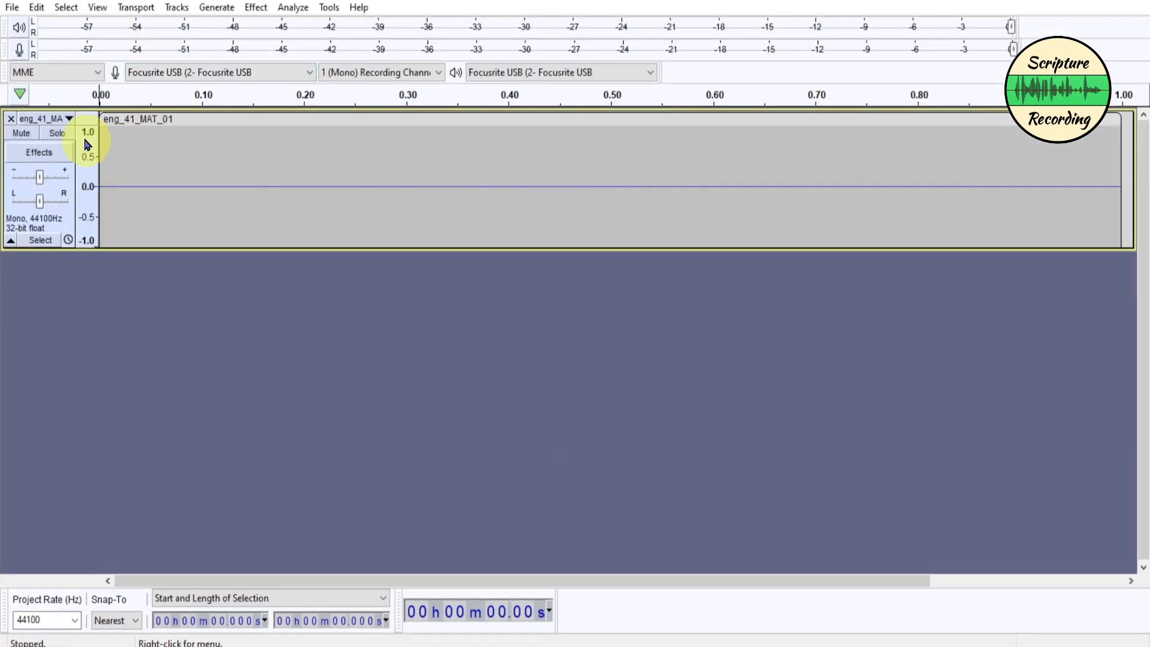
- Copy the audio track's name without changing it
click(70, 122)
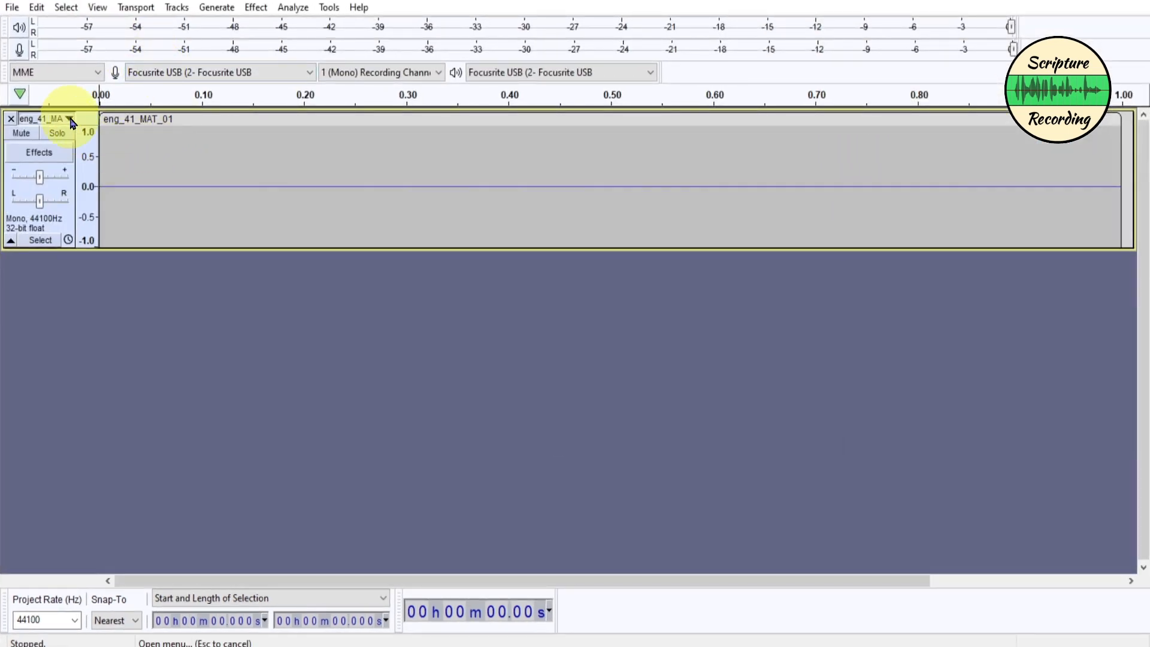
click(78, 144)
key(ctrl+c)
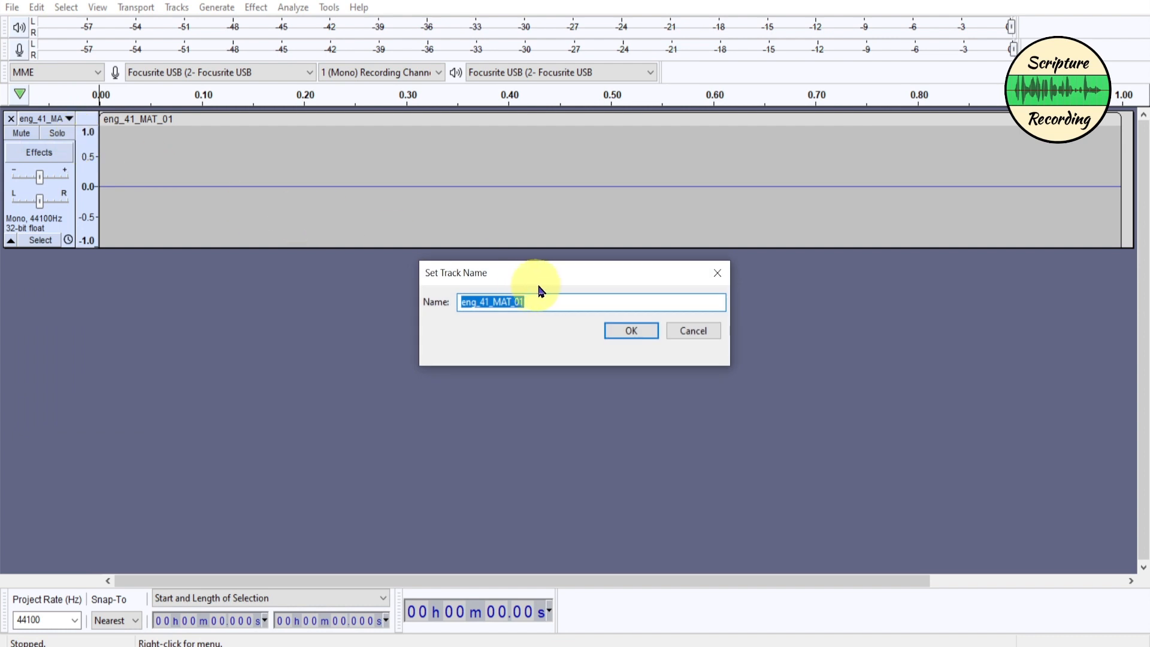
click(692, 331)
- Add a label at about 0.07 s and name the new label track eng_41_MAT_01 using the copied name
click(171, 222)
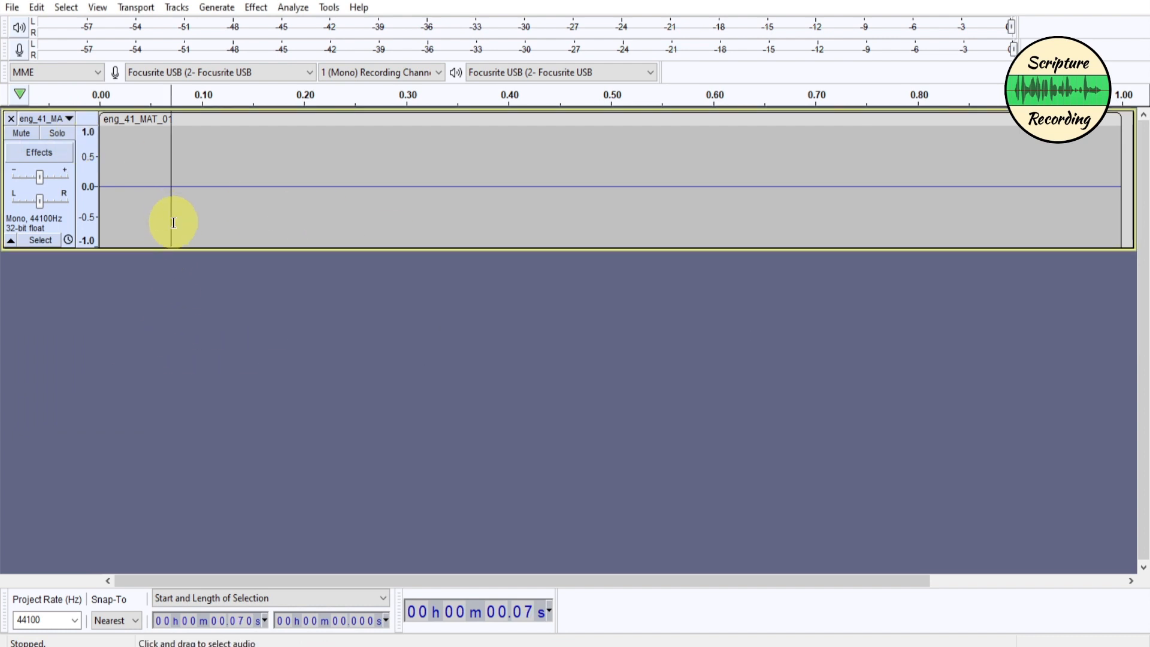
key(ctrl+b)
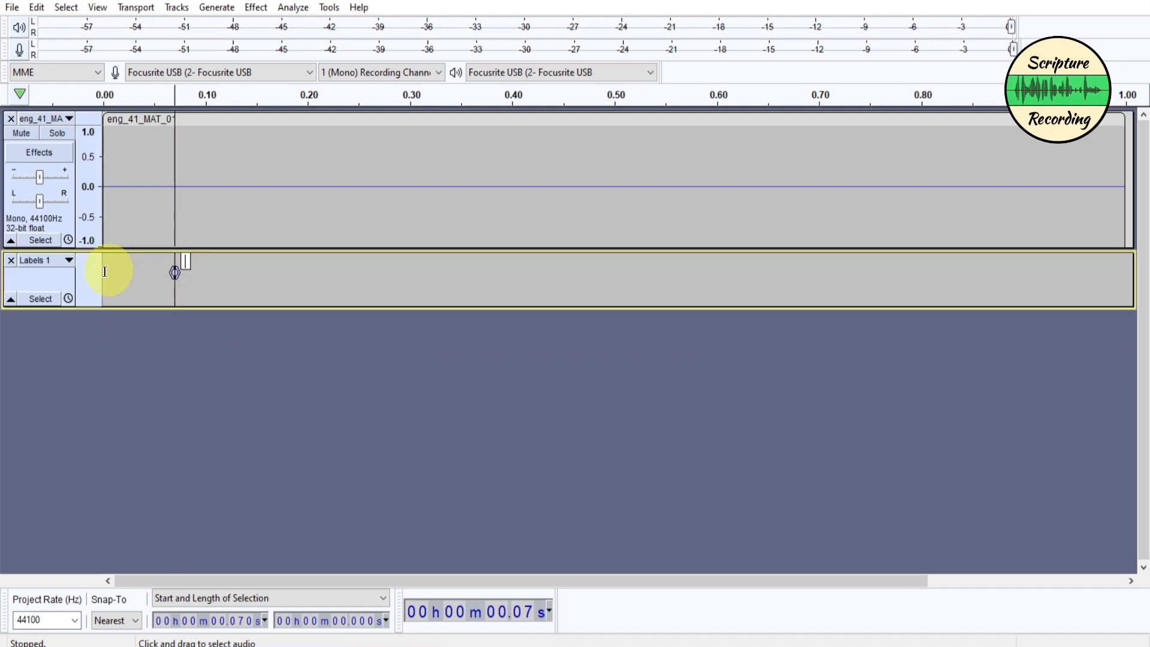
click(69, 261)
click(66, 284)
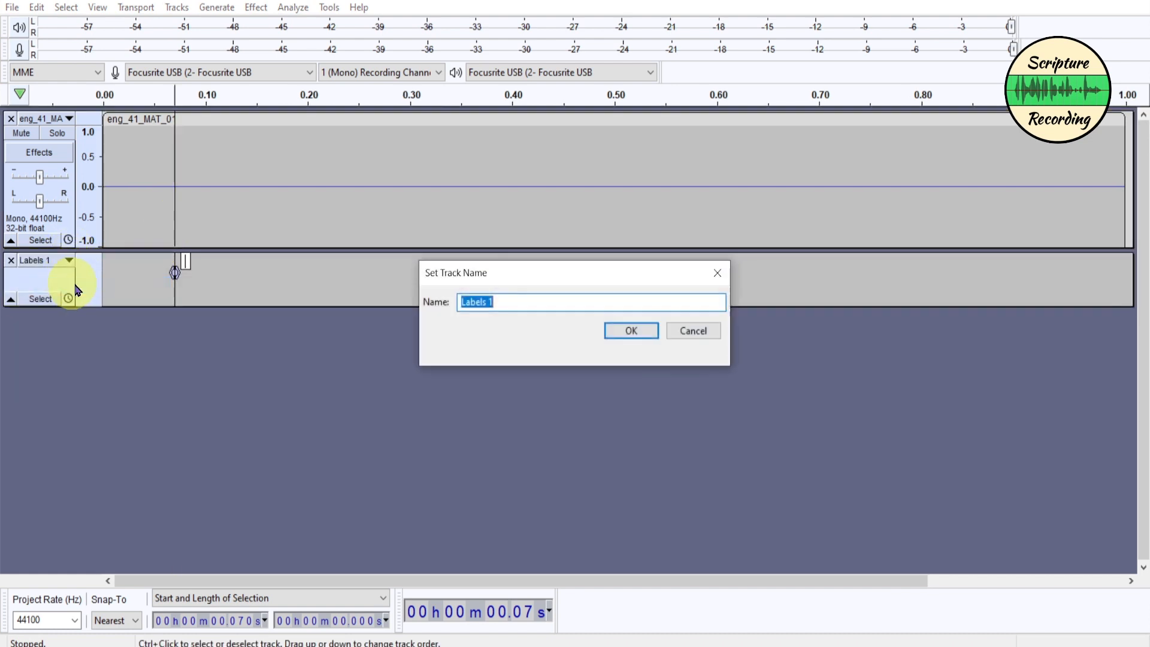
key(ctrl+v)
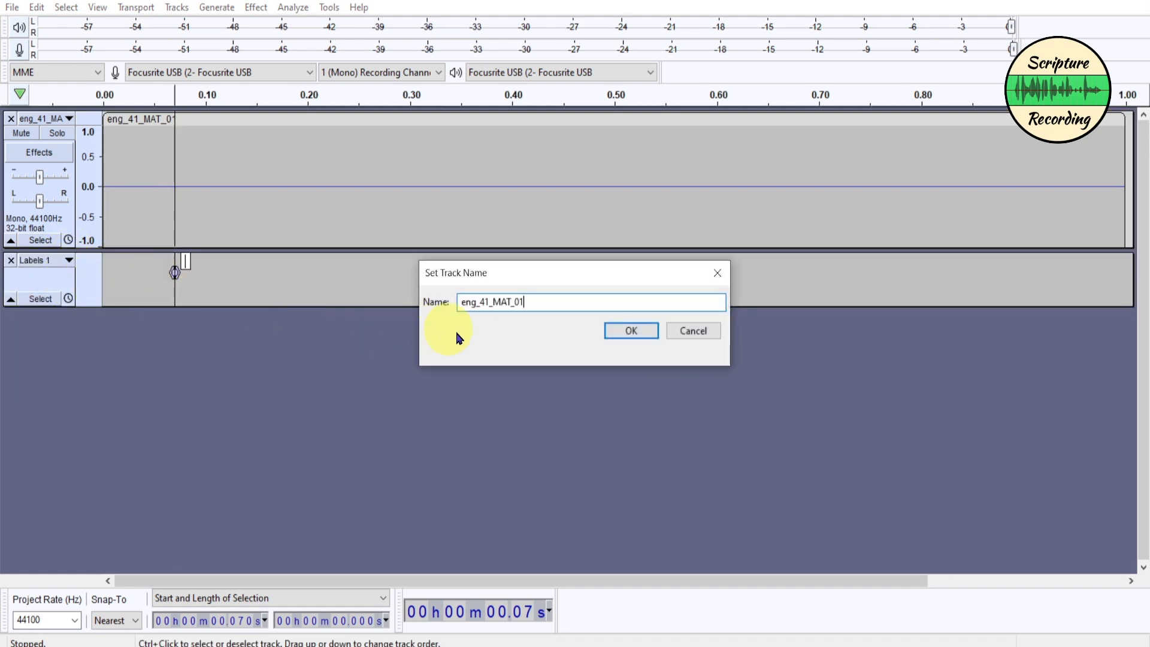
click(632, 331)
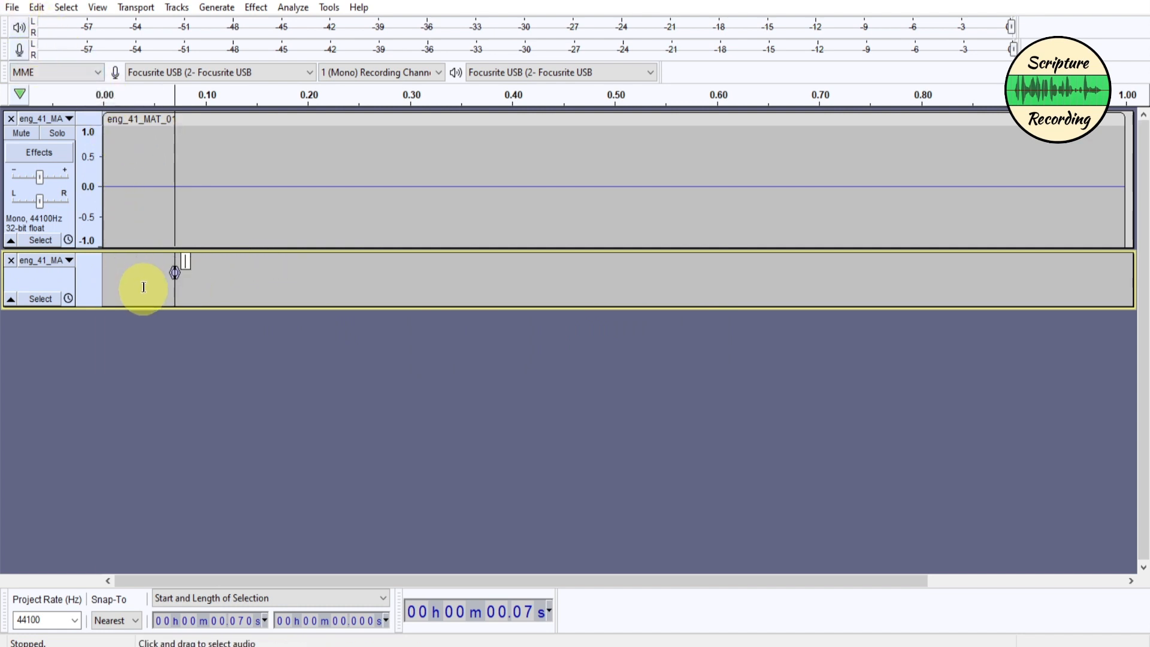
- Save the project as eng_41_MAT_01.aup3 in the 41_MAT folder inside 0 Audacity
click(268, 218)
key(ctrl+s)
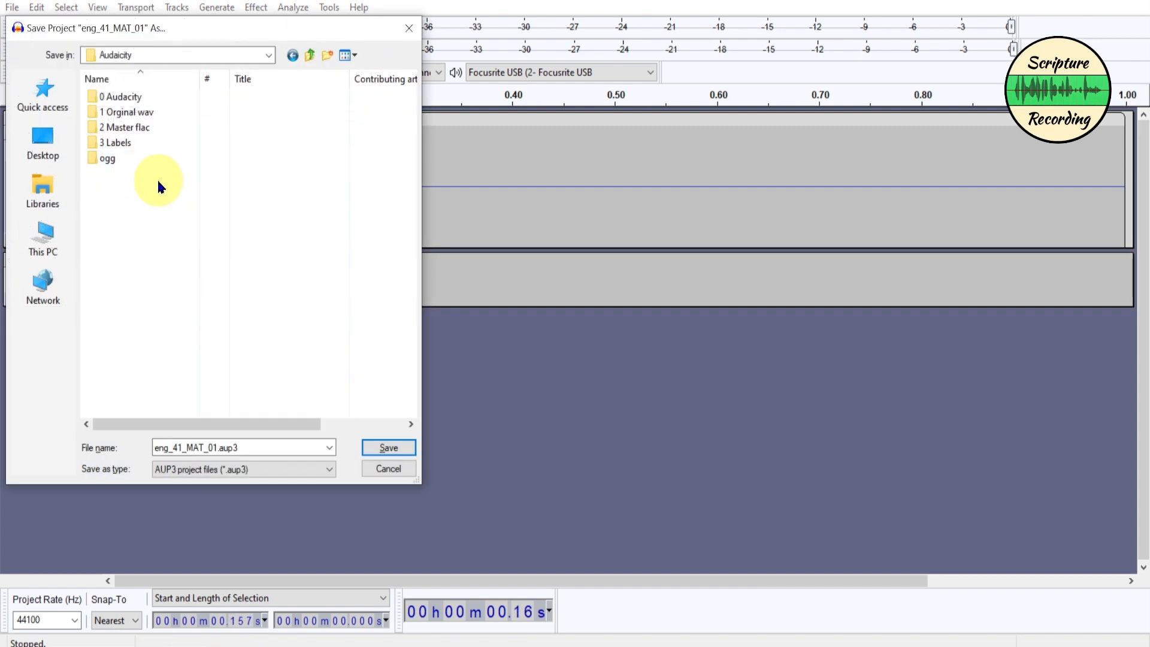
double_click(126, 98)
double_click(126, 97)
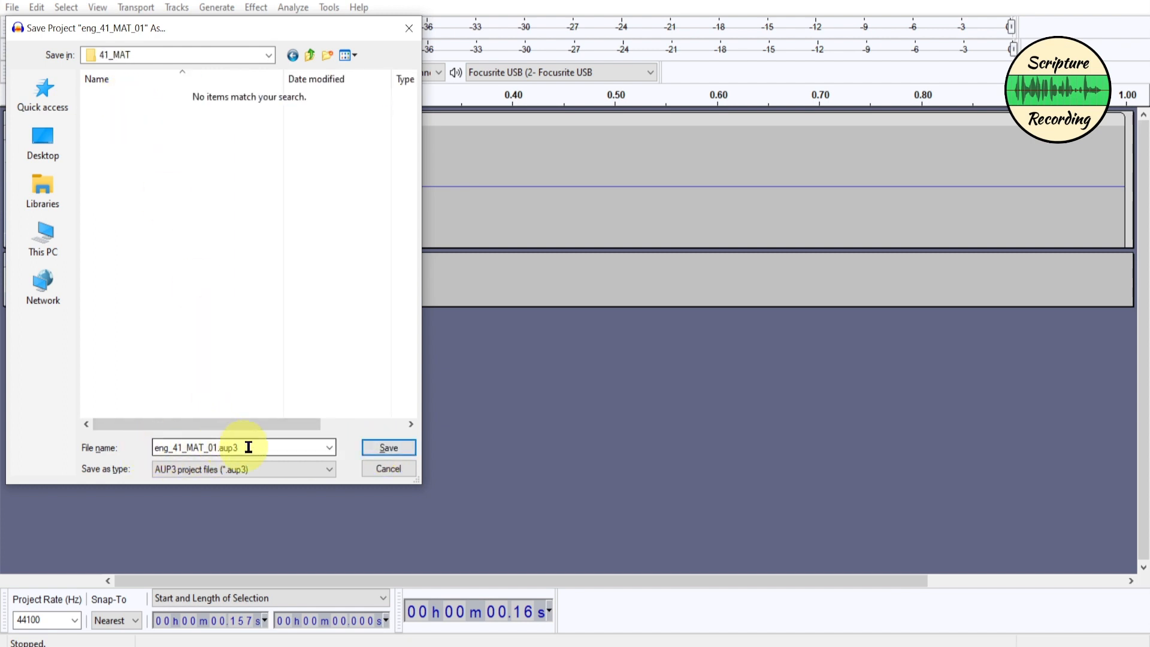
click(389, 449)
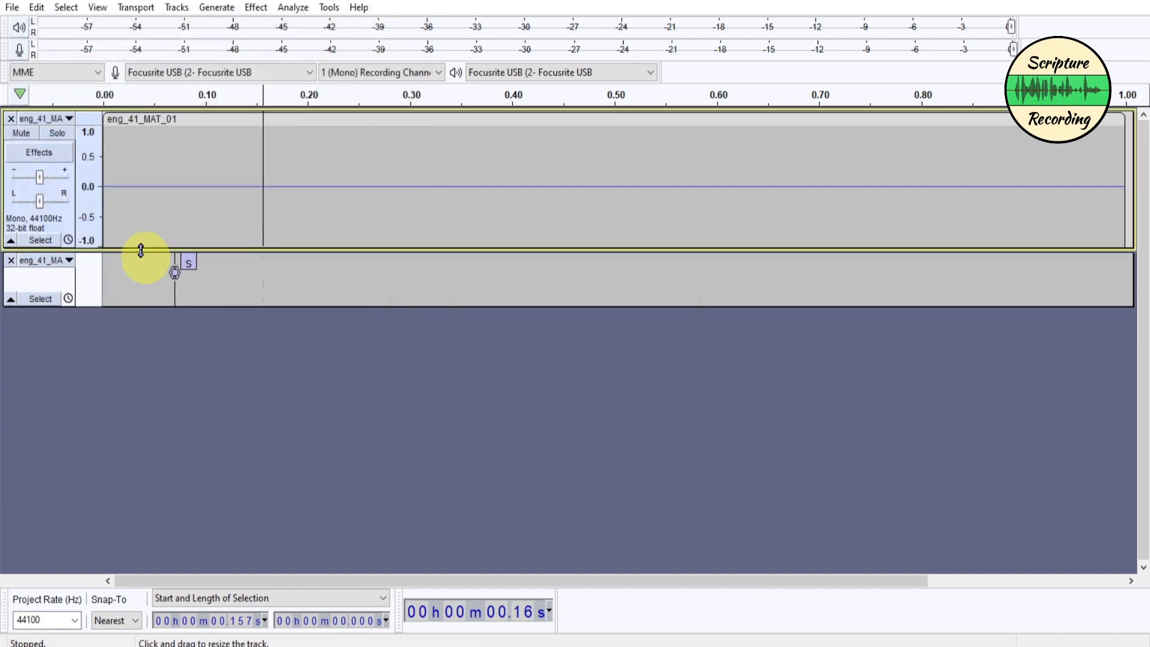
- Delete the whole eng_41_MAT_01 audio clip and place the cursor at about 1 second on the empty track
click(159, 121)
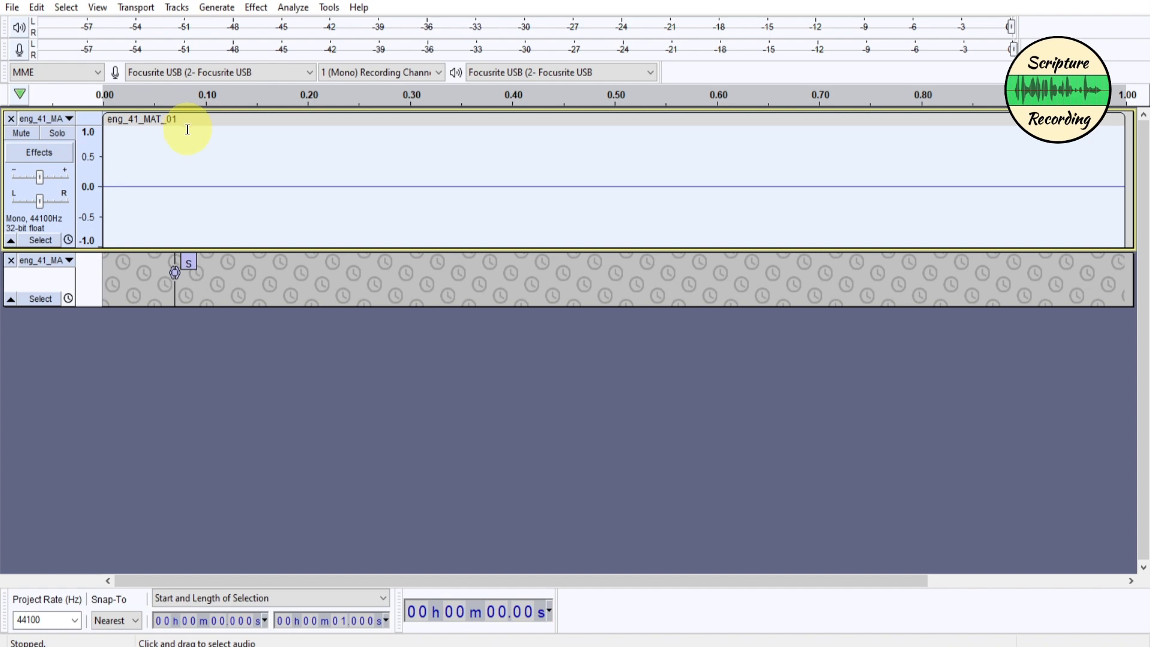
key(Delete)
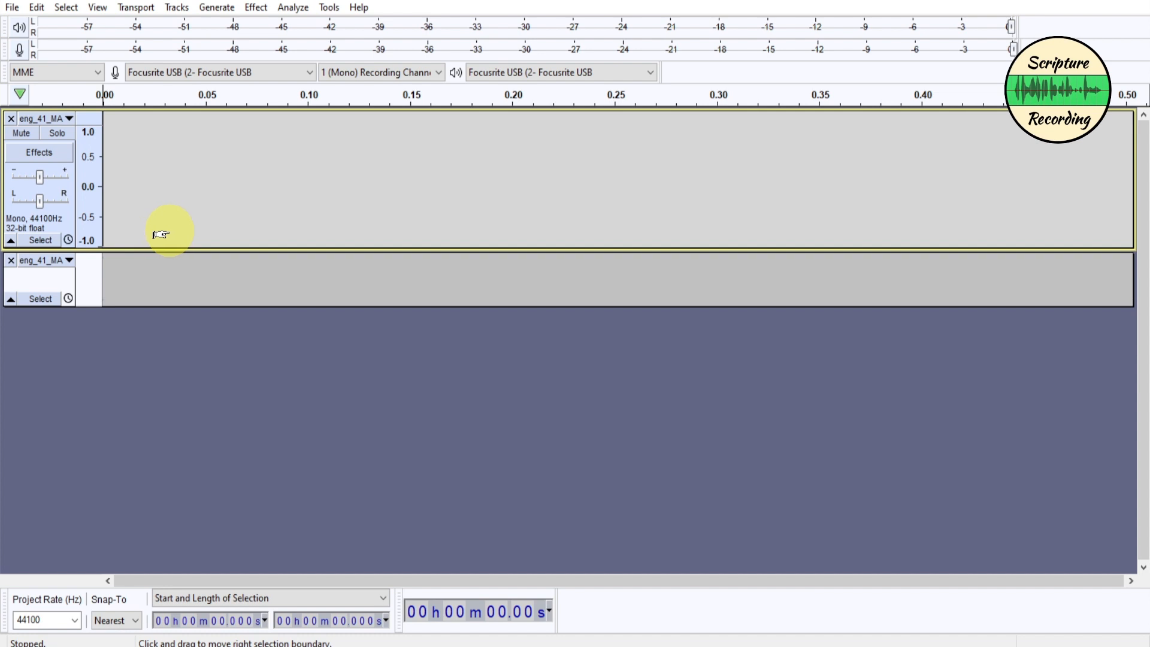
scroll(169, 235, down, 3)
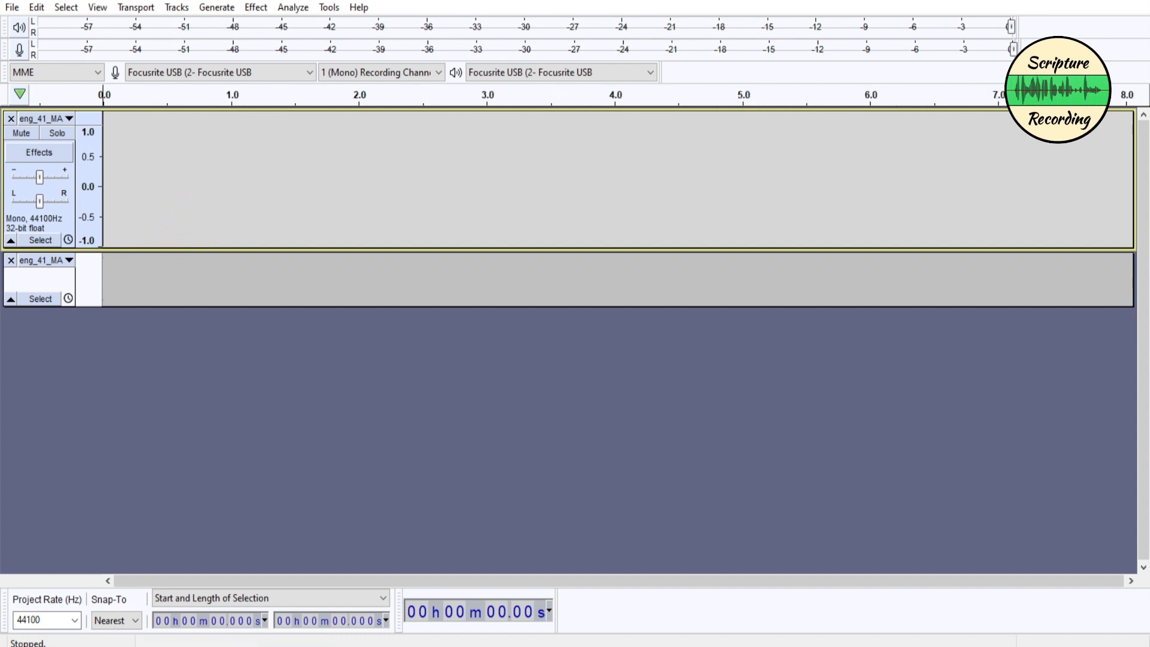
click(234, 184)
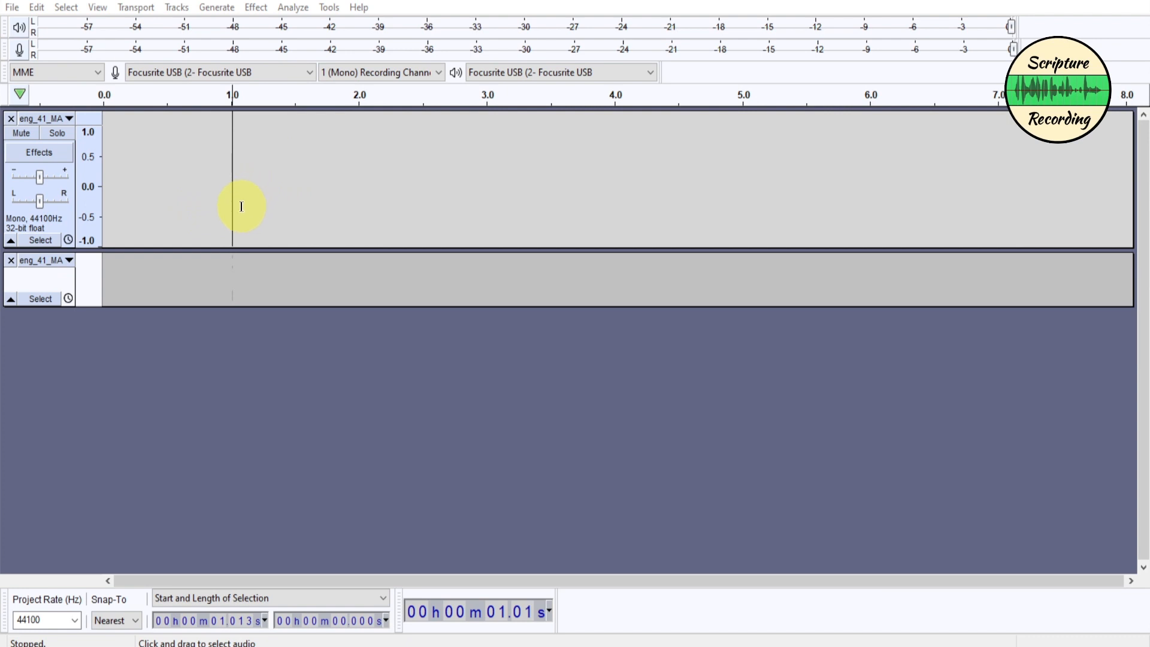
- Add a label named c near 0.08 s and move it to the very start of the label track
click(114, 193)
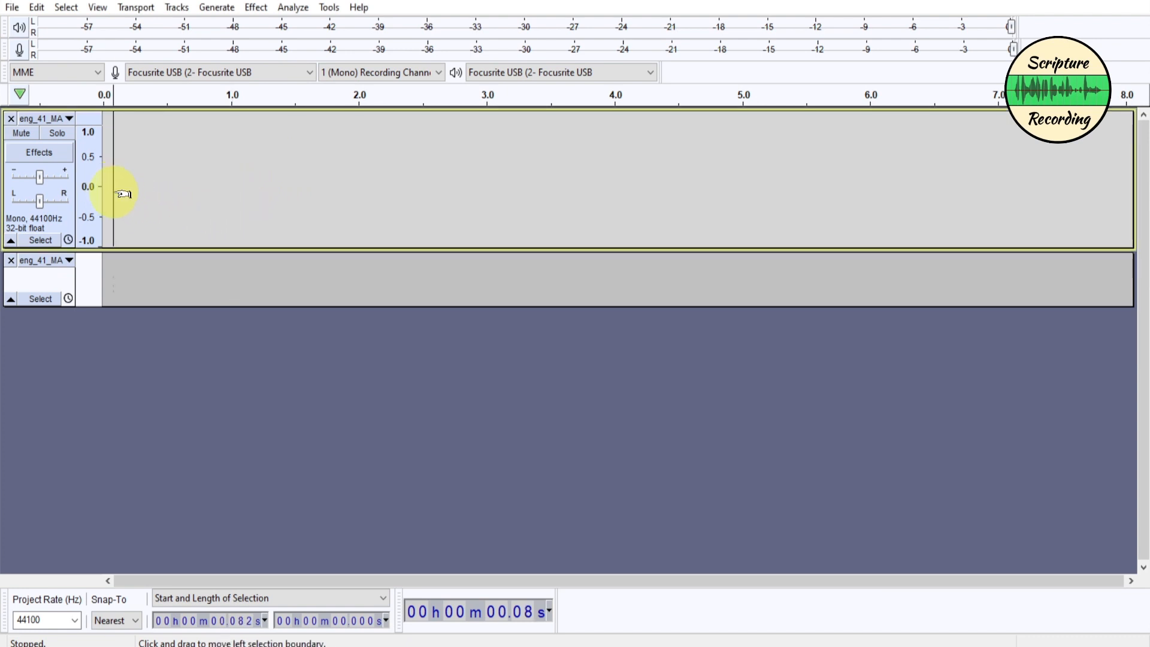
click(131, 268)
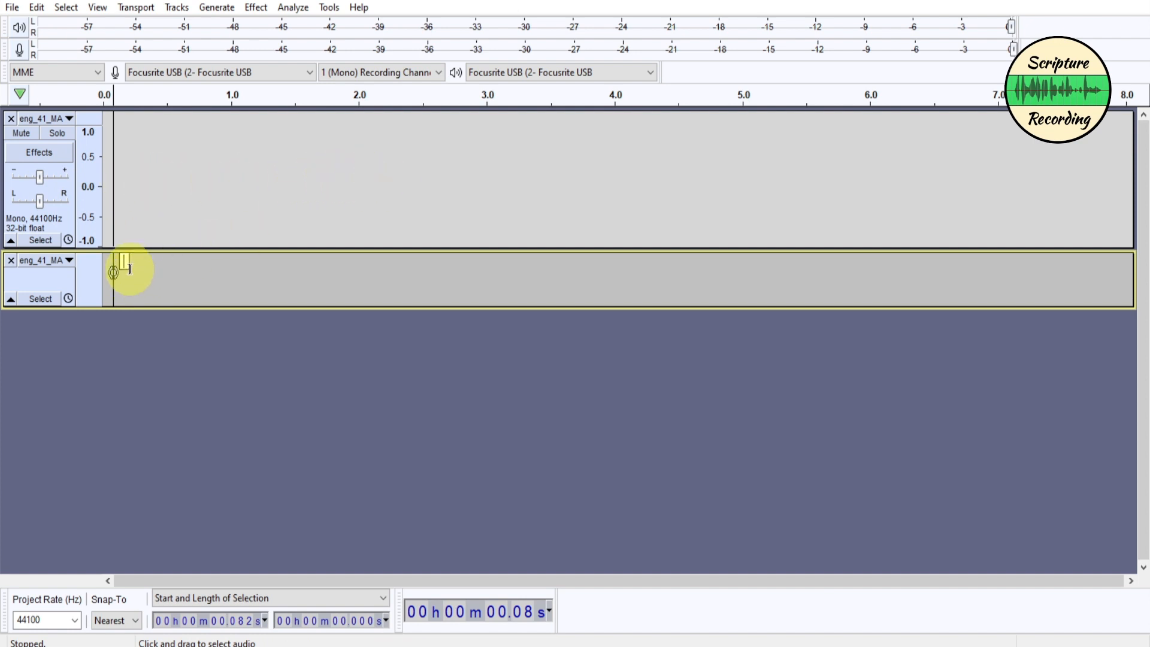
drag(114, 277, 105, 276)
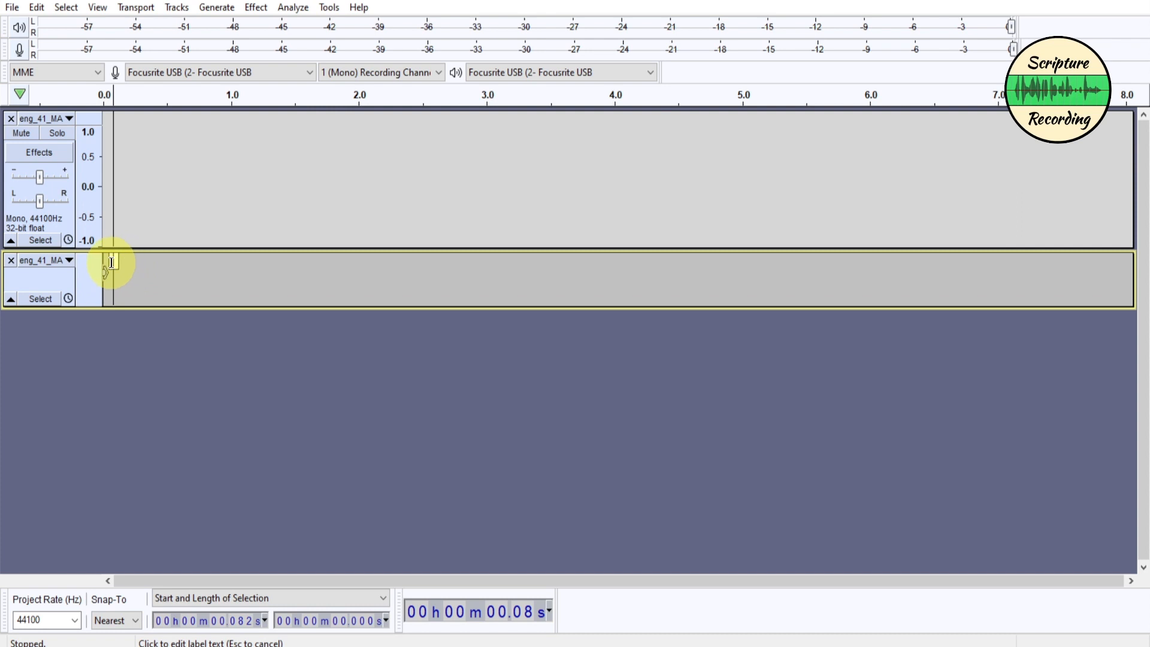
click(123, 192)
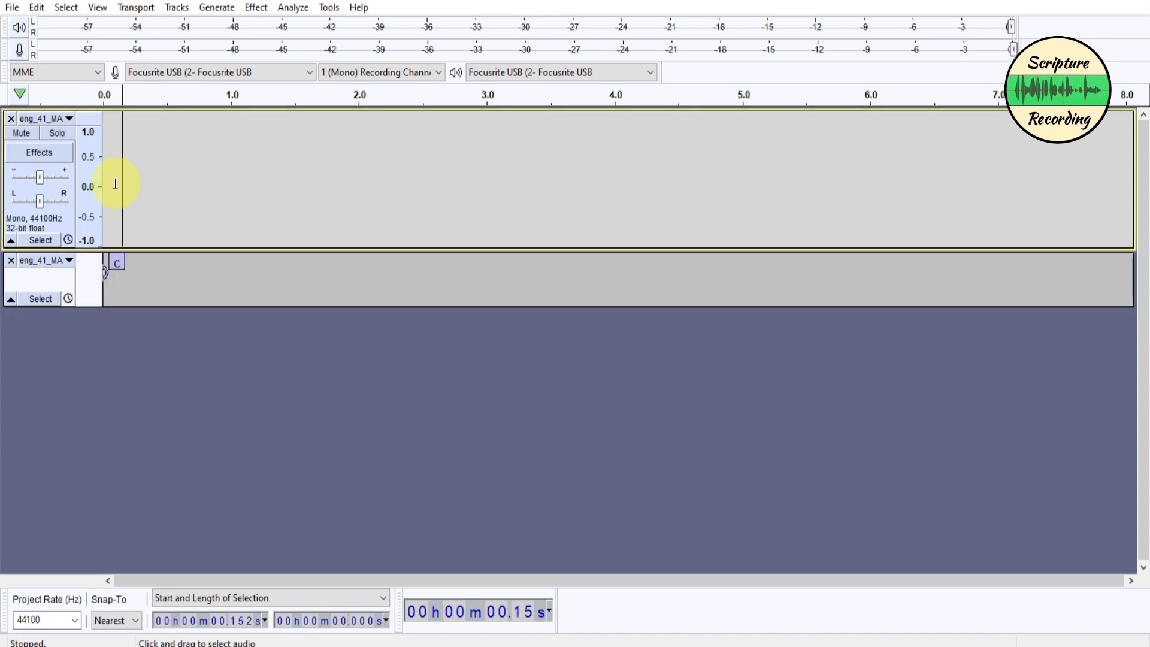
- Record the first clip on the audio track starting at about 0.22 s, and stop at about 7 s
click(115, 184)
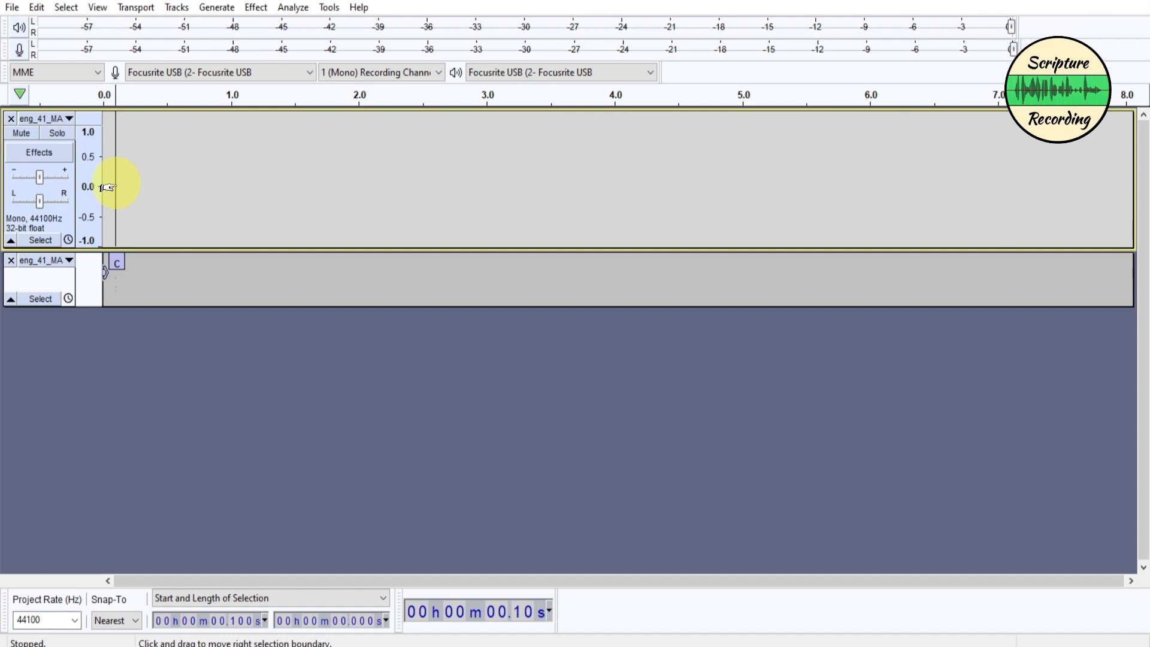
click(130, 195)
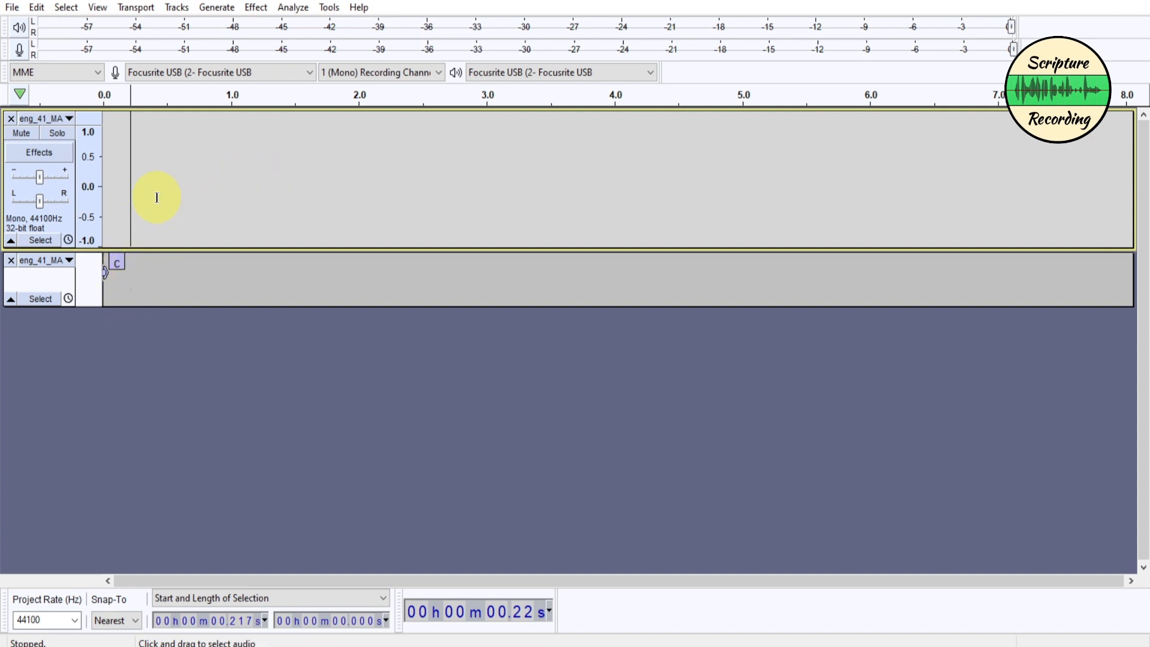
key(r)
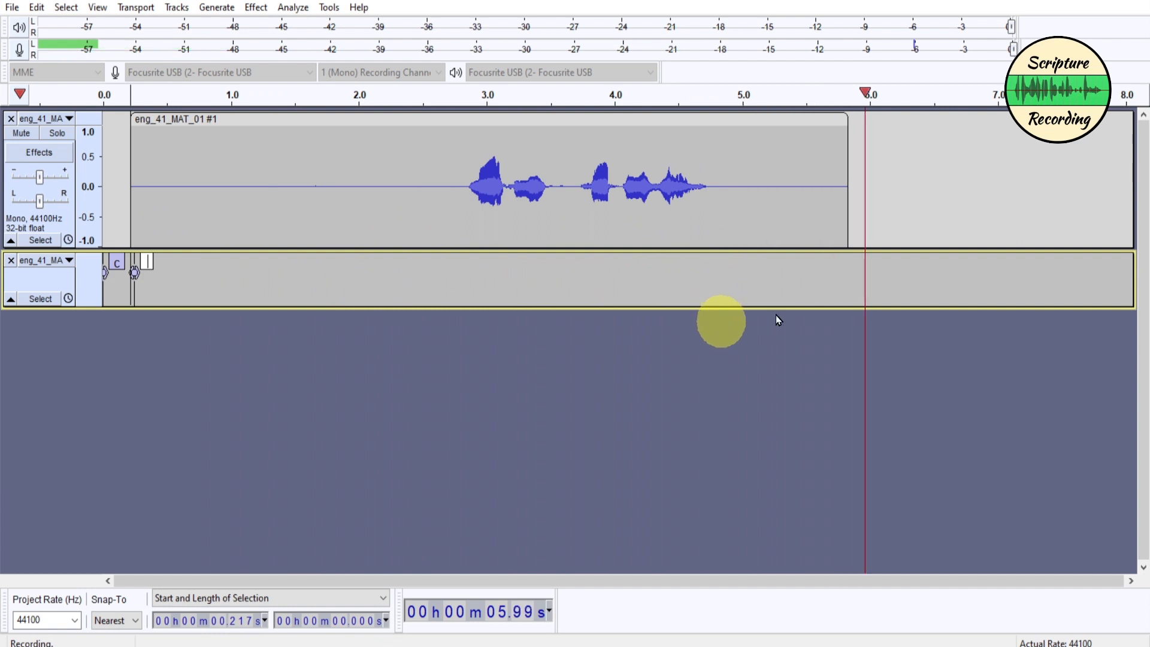
key(space)
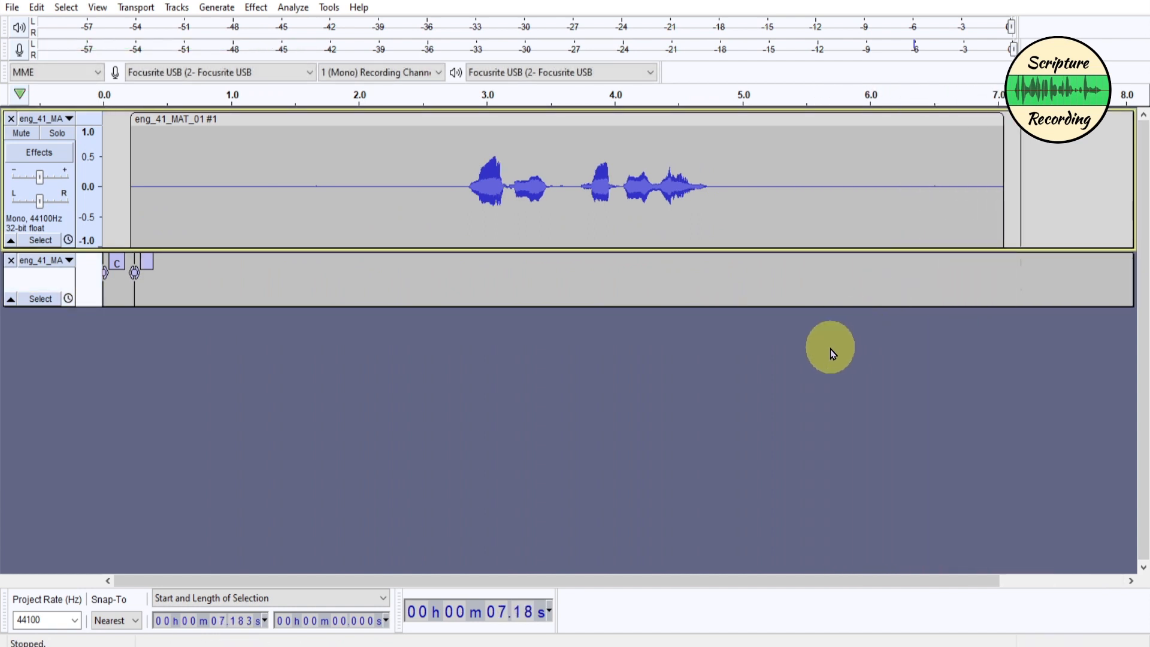
- Delete the silence before the speech in the first clip, back to the clip's start
key(ctrl+3)
key(ctrl+3)
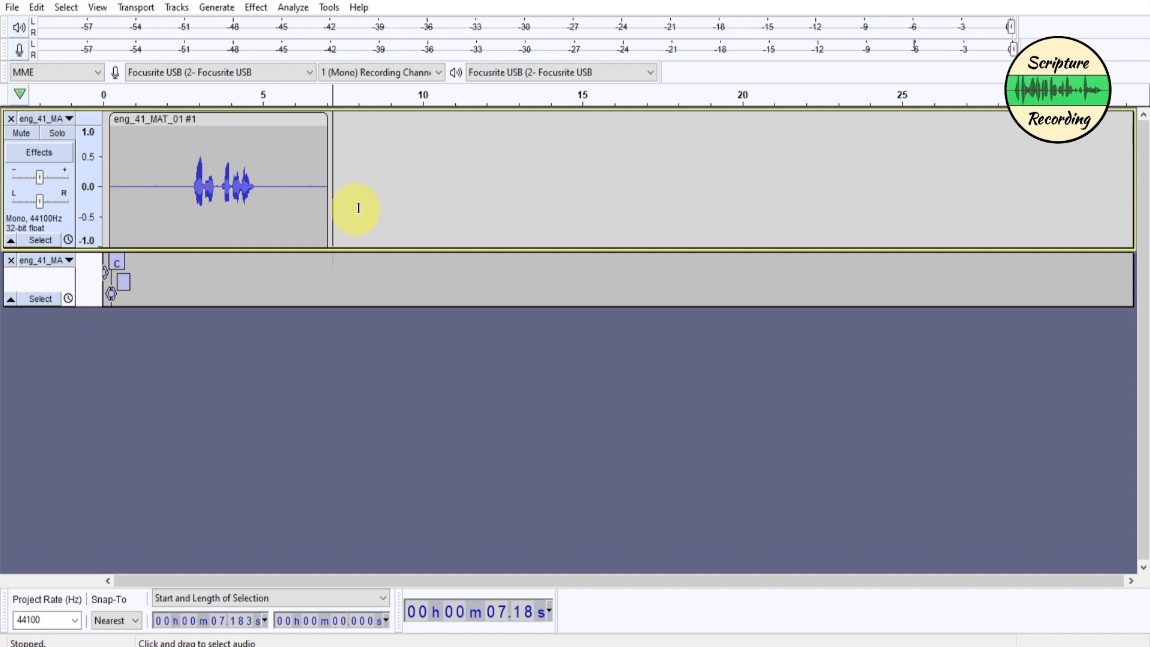
drag(190, 189, 110, 207)
key(Delete)
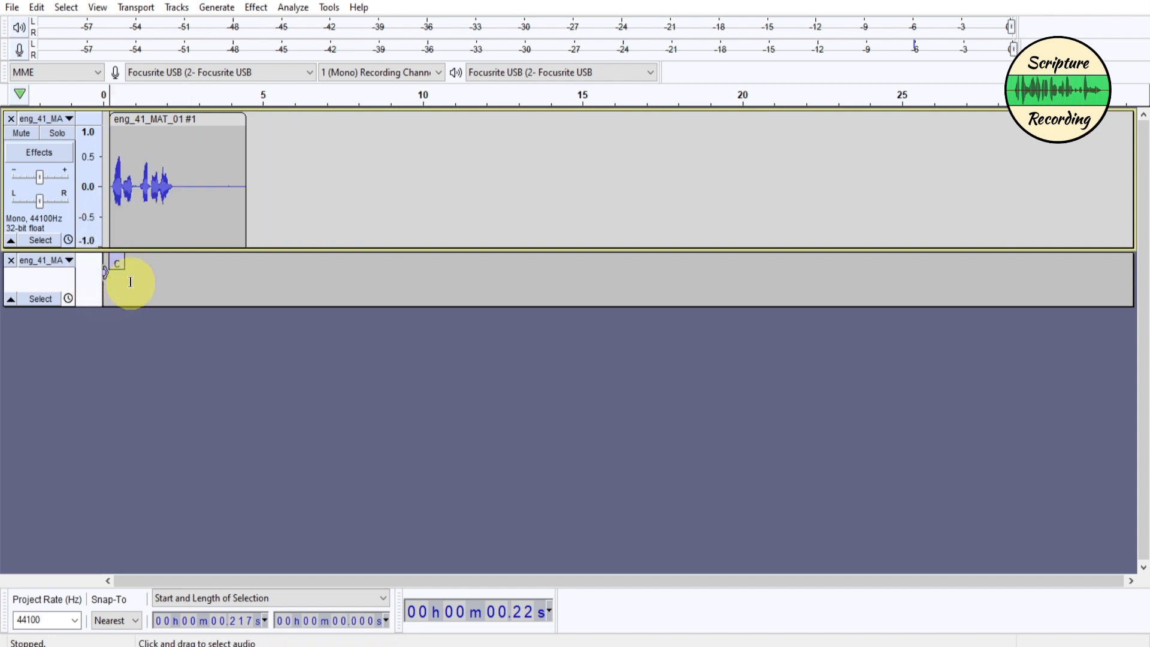
- Check the length of the silence between the end of the speech and the end of the first clip
drag(177, 214, 231, 217)
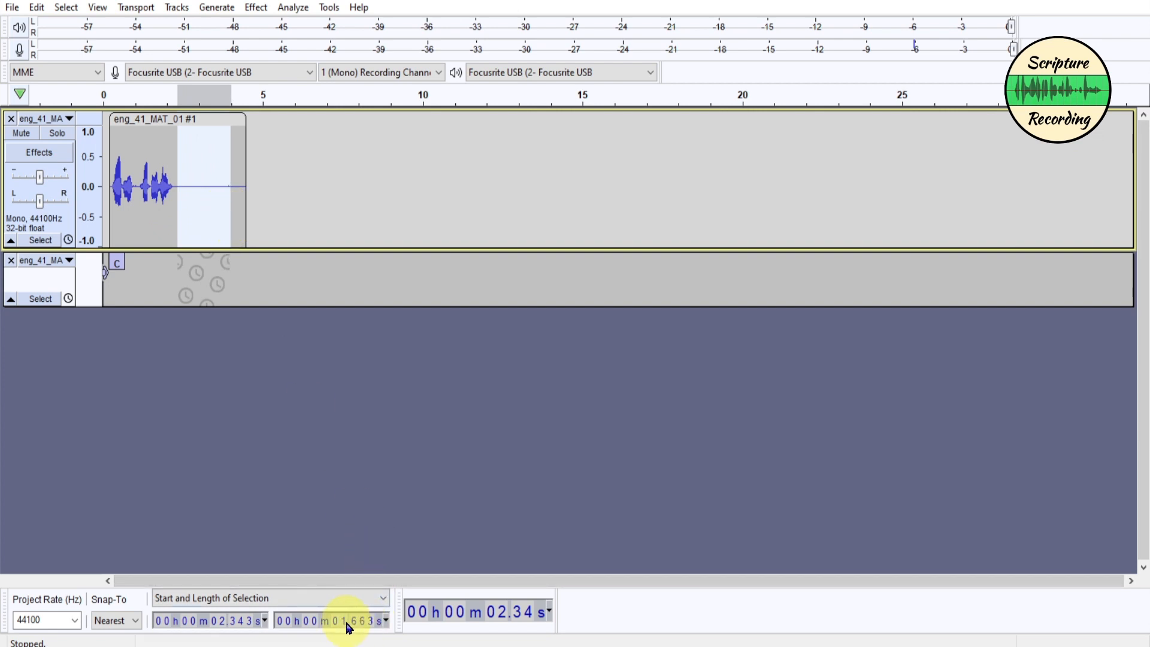
click(178, 211)
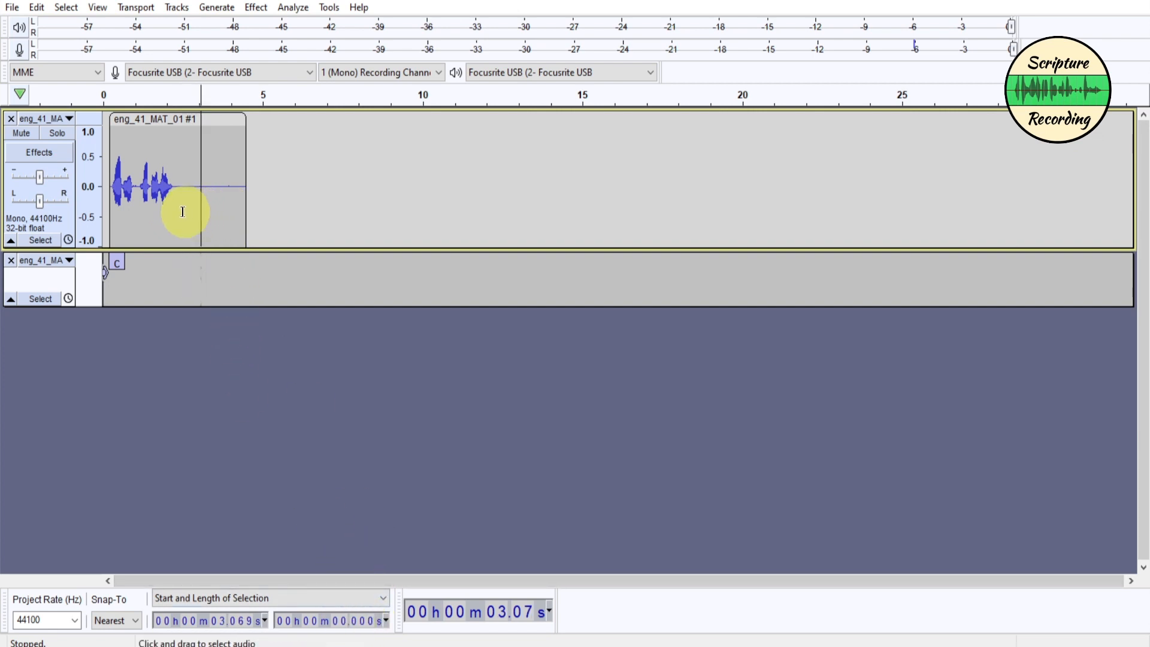
drag(179, 211, 246, 218)
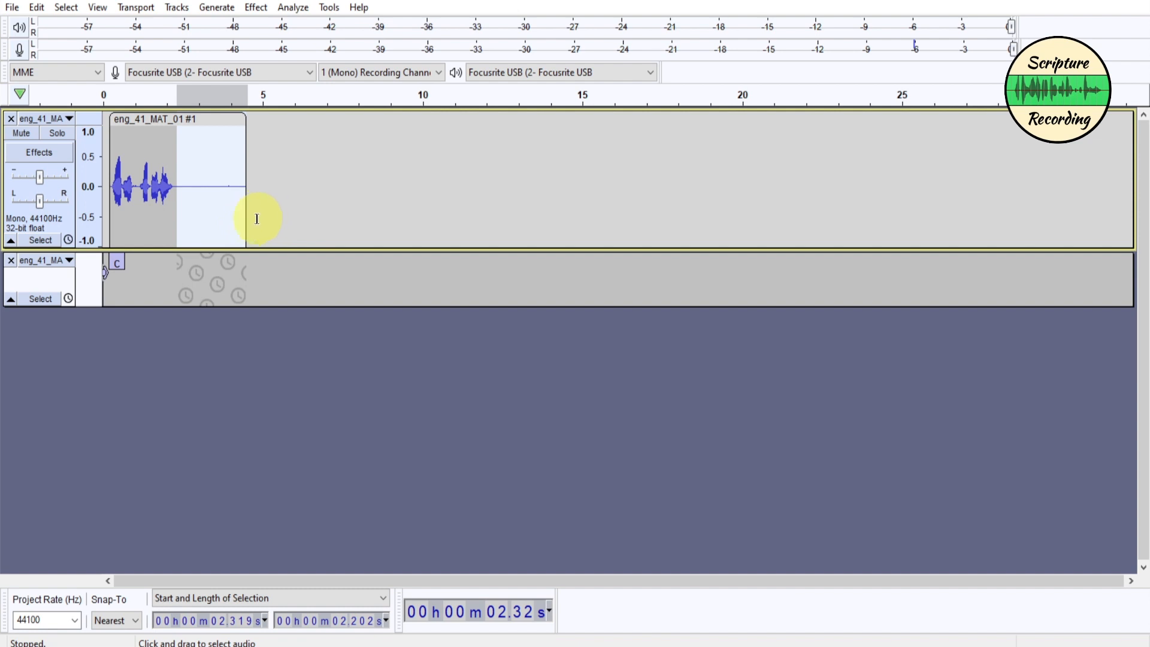
click(252, 222)
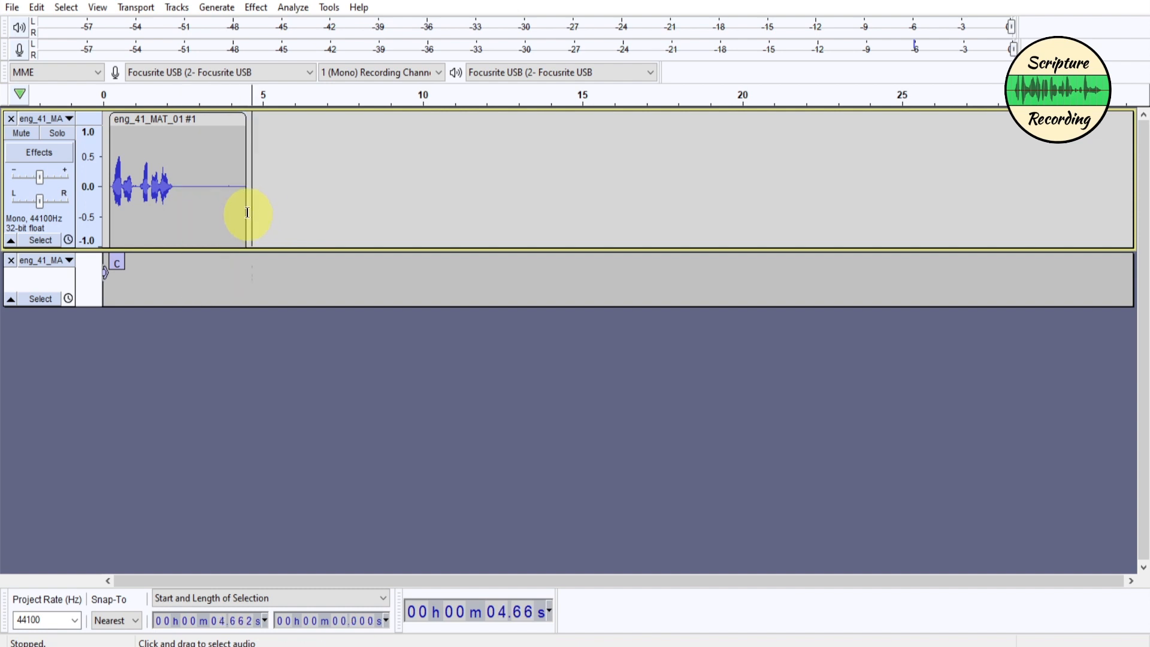
- Add a label named s1 at about 3.68 s, in the silence after the first clip's speech
click(221, 226)
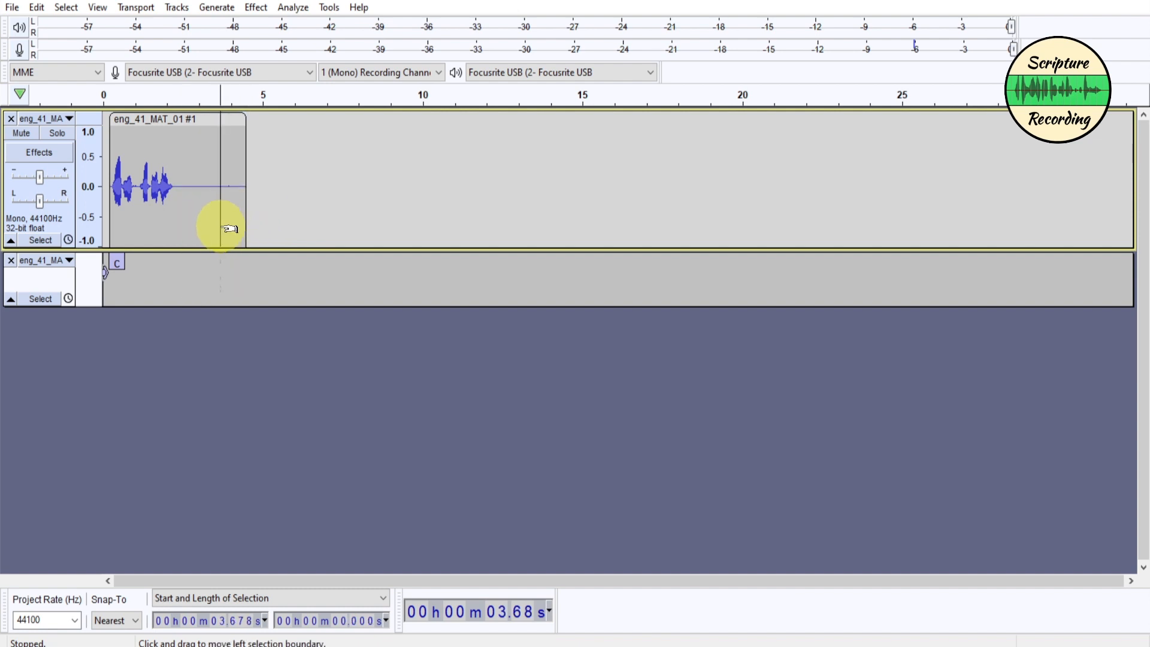
key(ctrl+b)
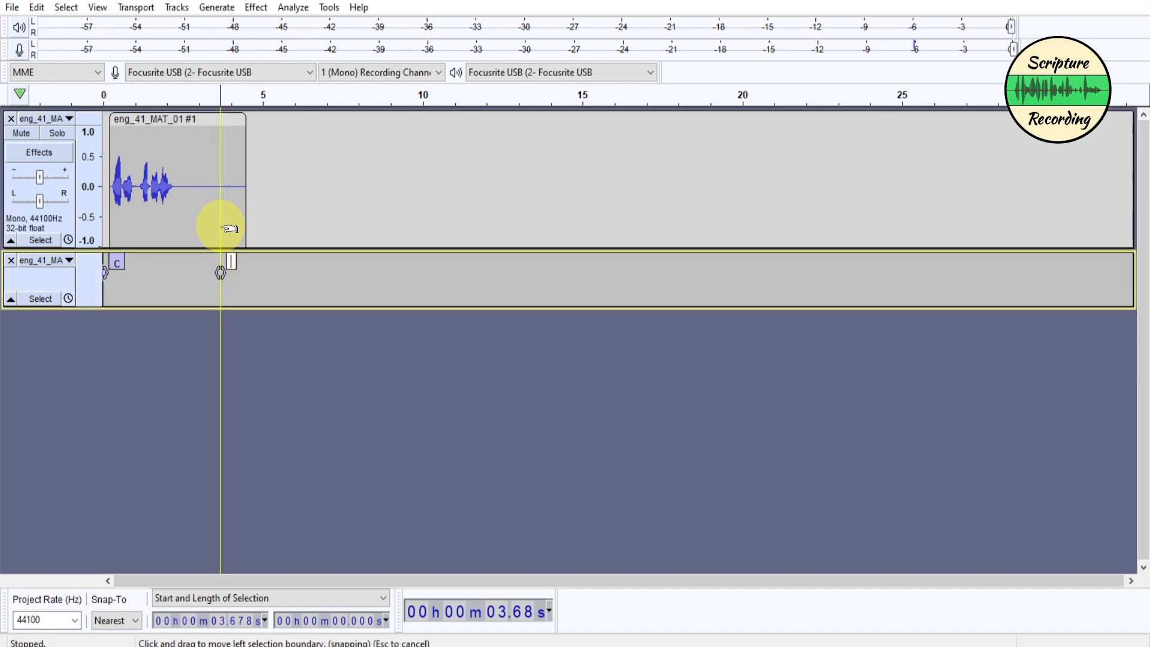
text(s1)
key(Return)
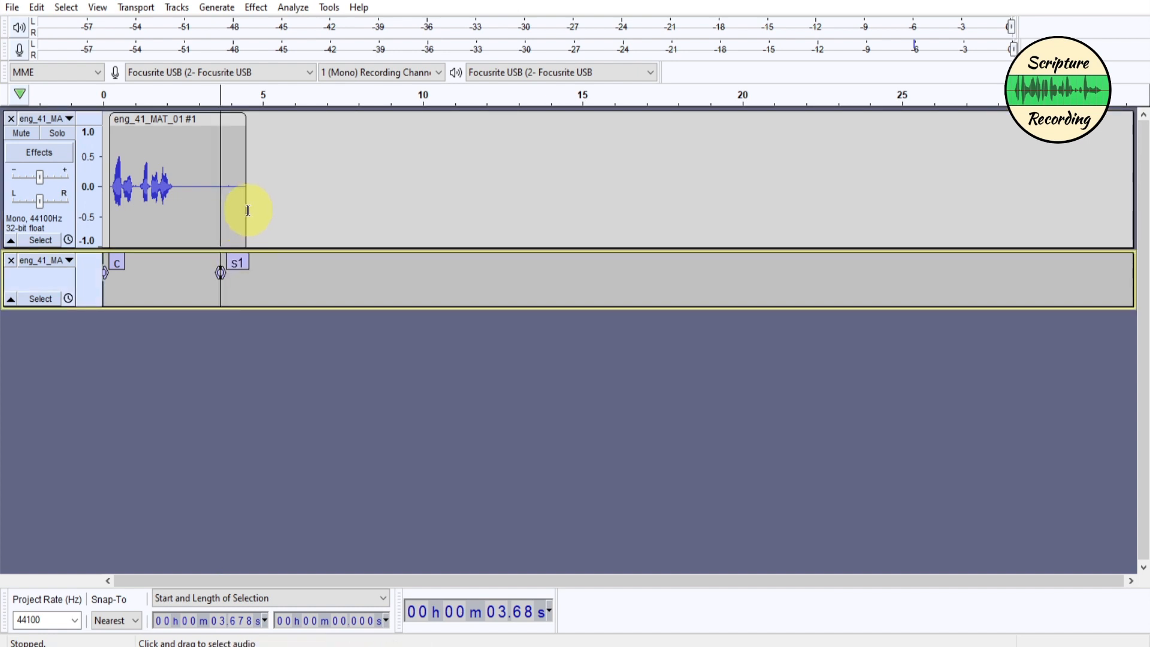
- Record a second clip from the first clip's end at about 4.47 s, with an empty label at its start, and stop at about 12.4 s
click(248, 211)
click(246, 217)
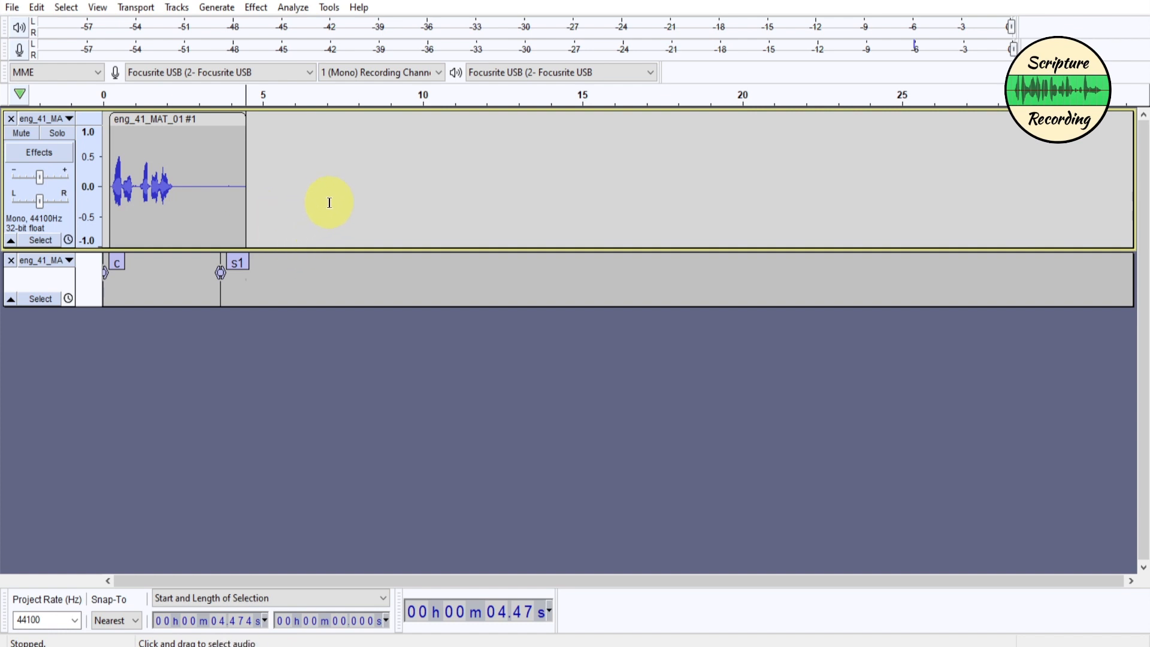
key(r)
key(ctrl+m)
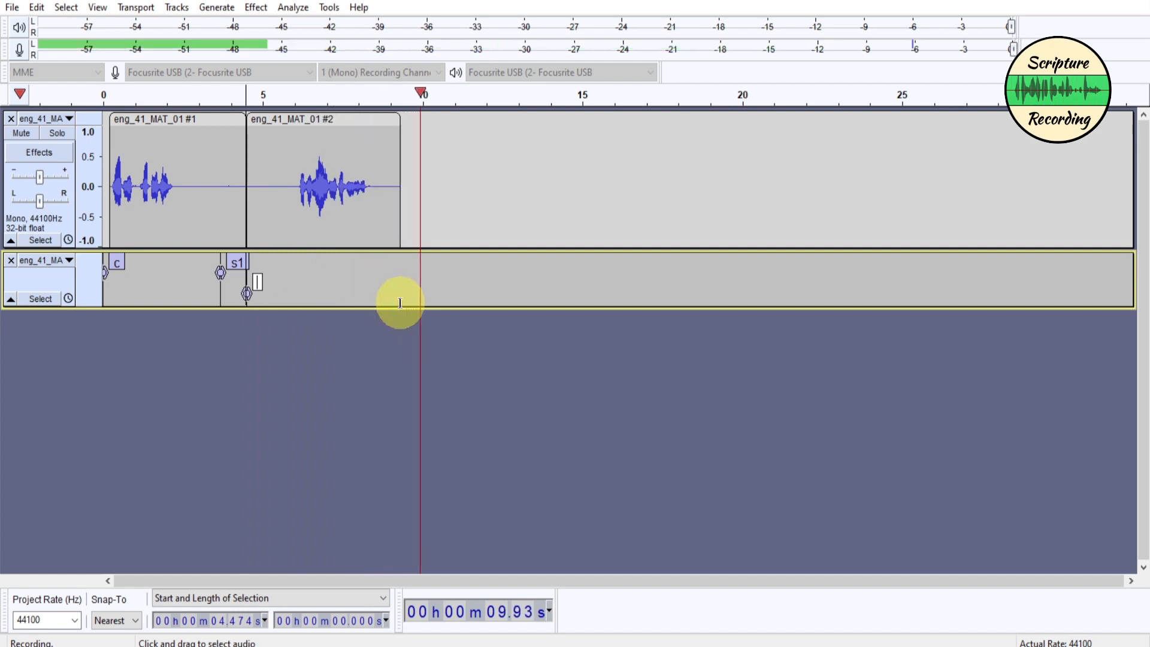
click(413, 231)
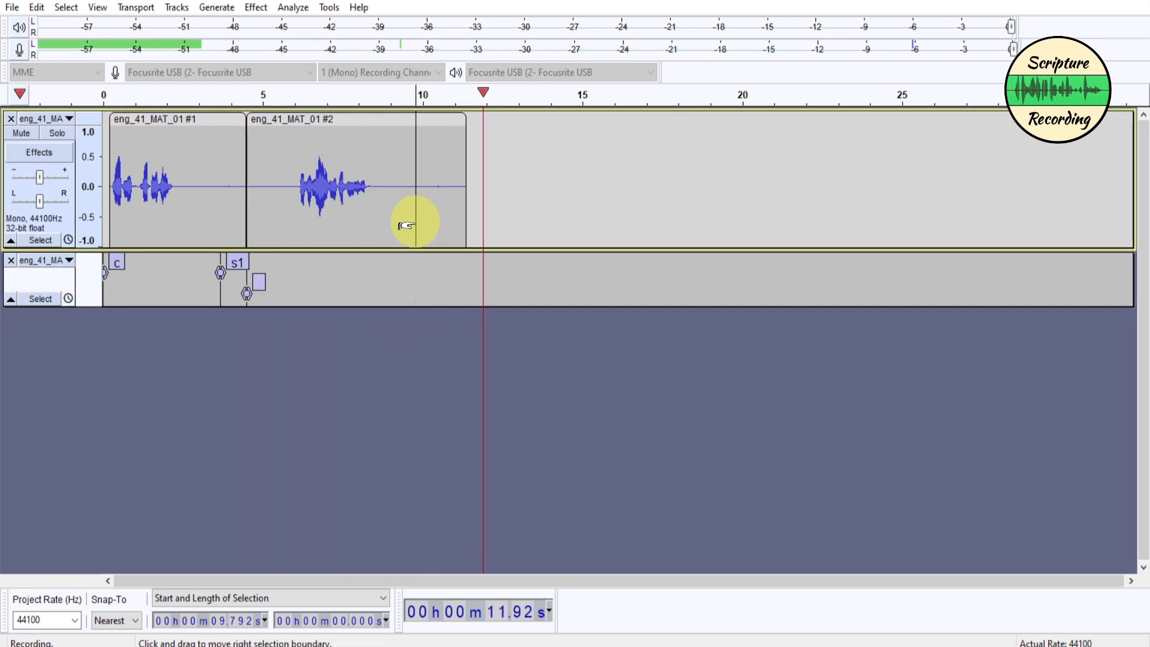
key(space)
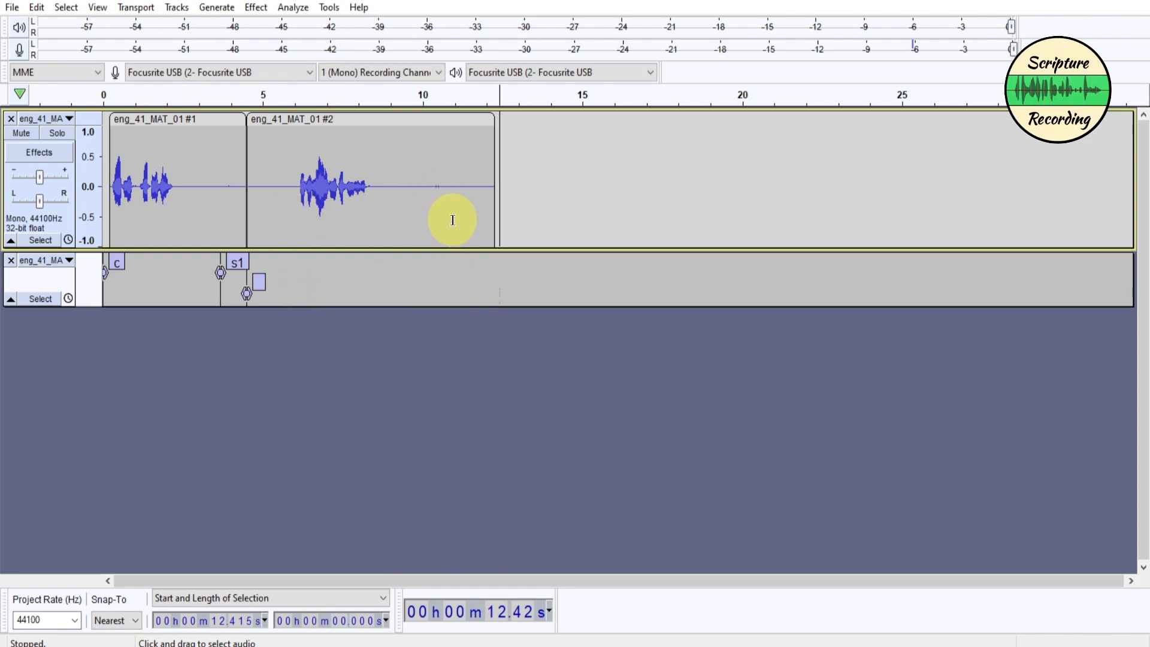
- Try trimming the second clip's end back to about 1.3 s after the speech, and restore its full length
click(378, 211)
drag(379, 211, 417, 226)
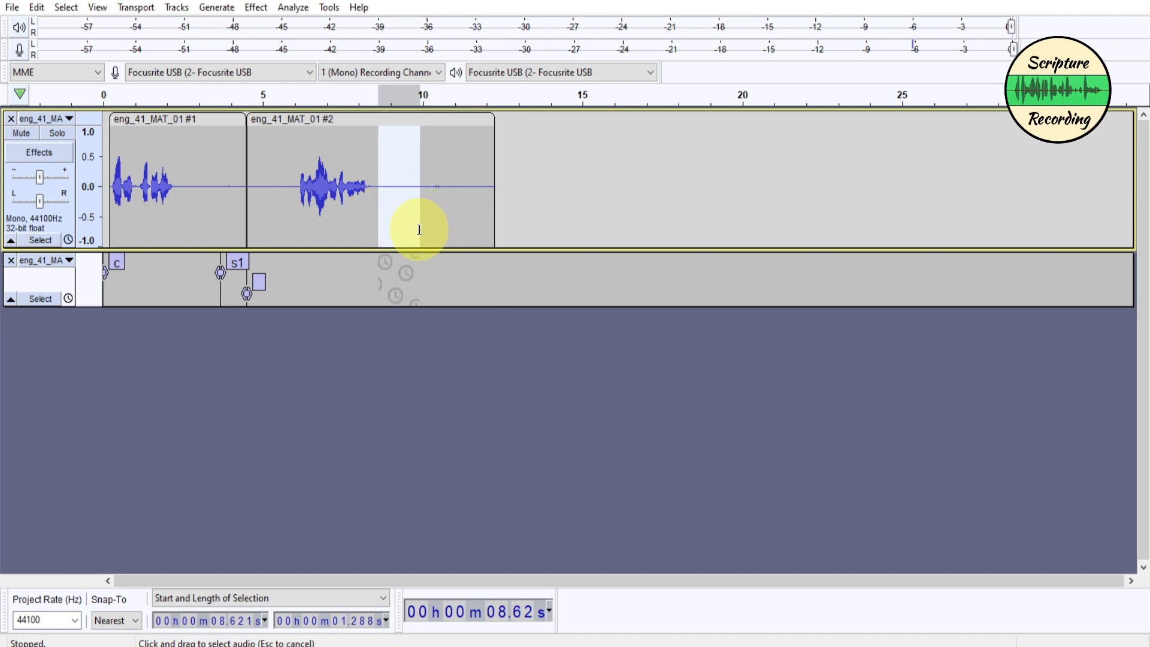
click(483, 198)
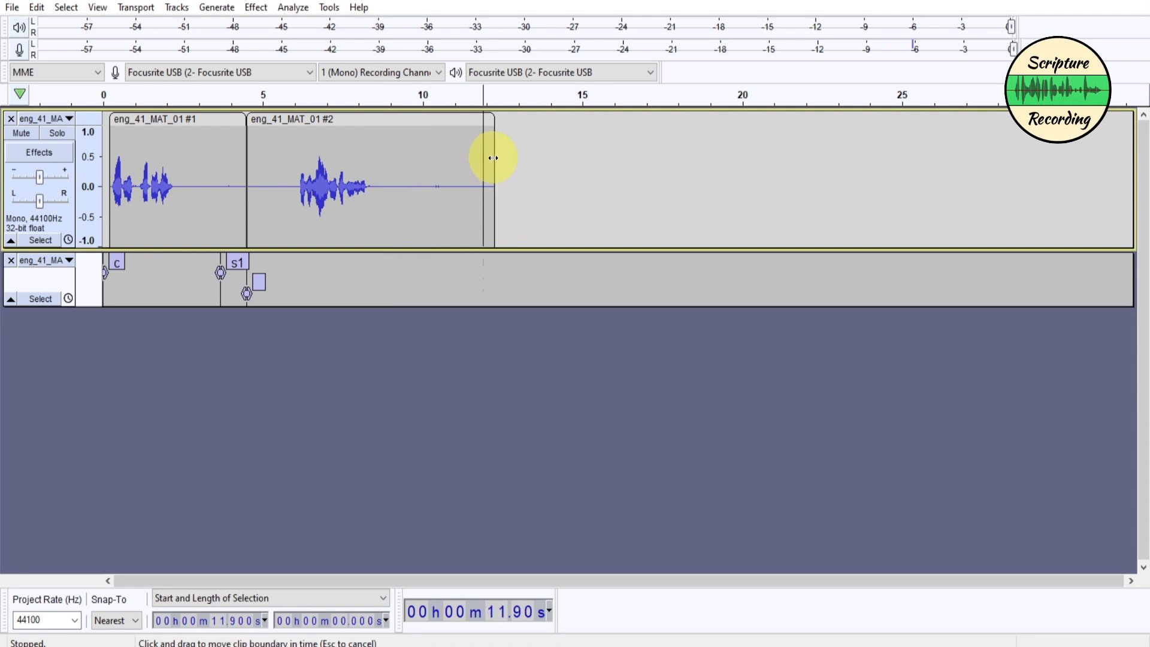
drag(494, 156, 420, 172)
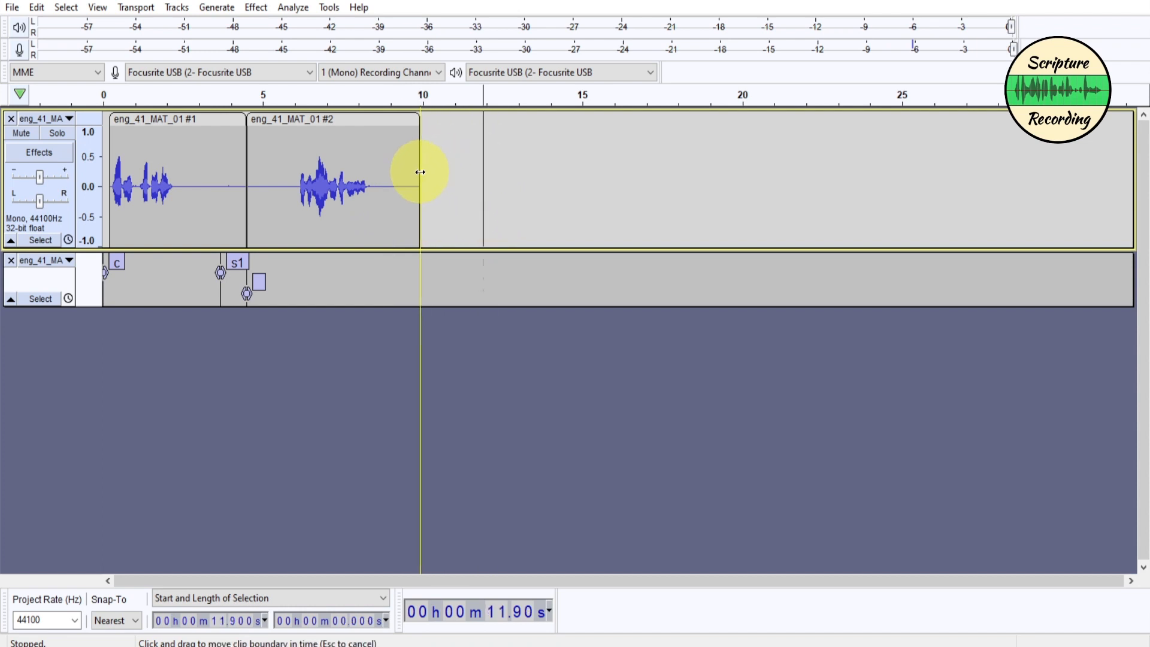
click(383, 220)
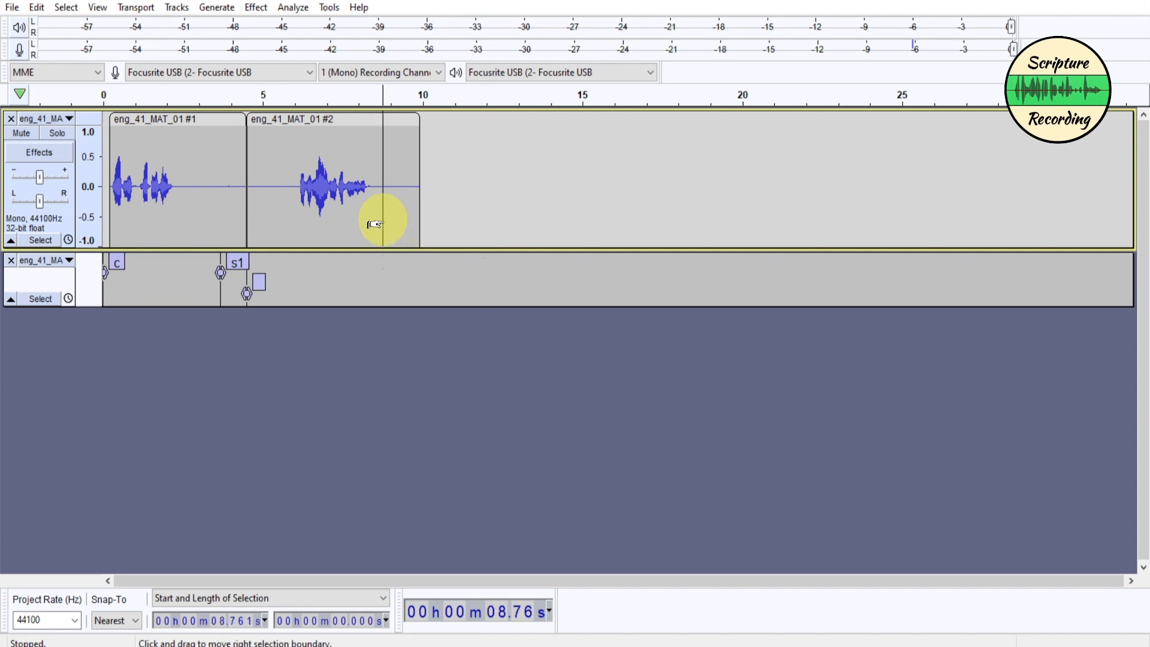
click(416, 216)
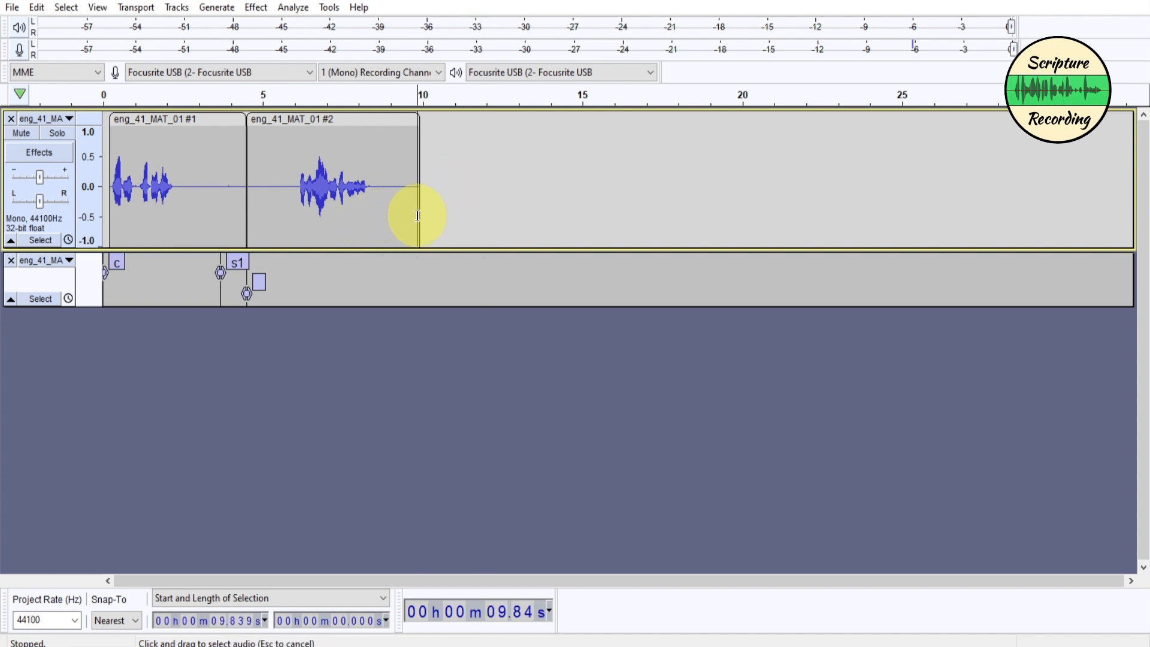
drag(417, 155, 495, 161)
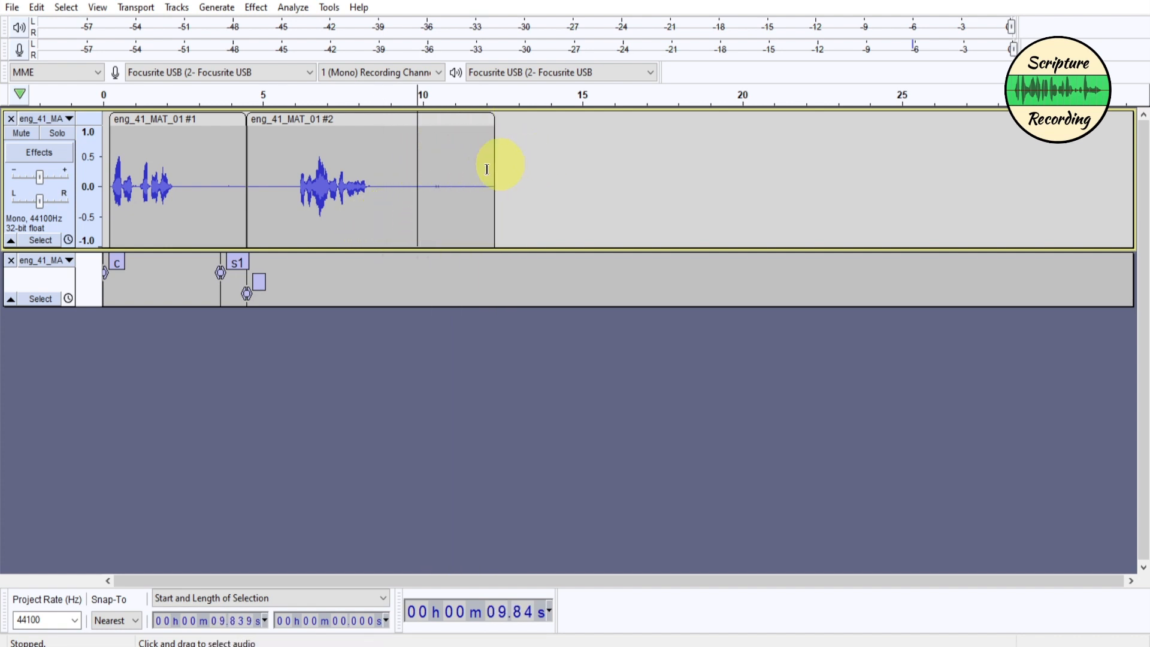
- Add a label named 1 after the second clip's speech and move it to about 8.8 s
click(367, 223)
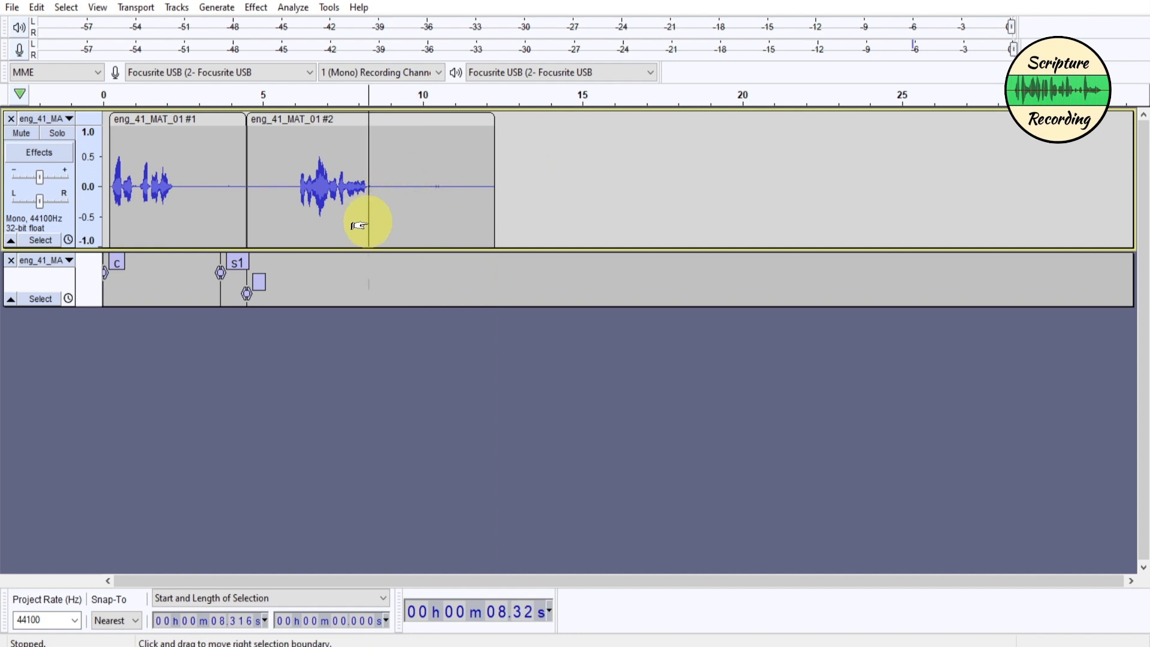
click(398, 229)
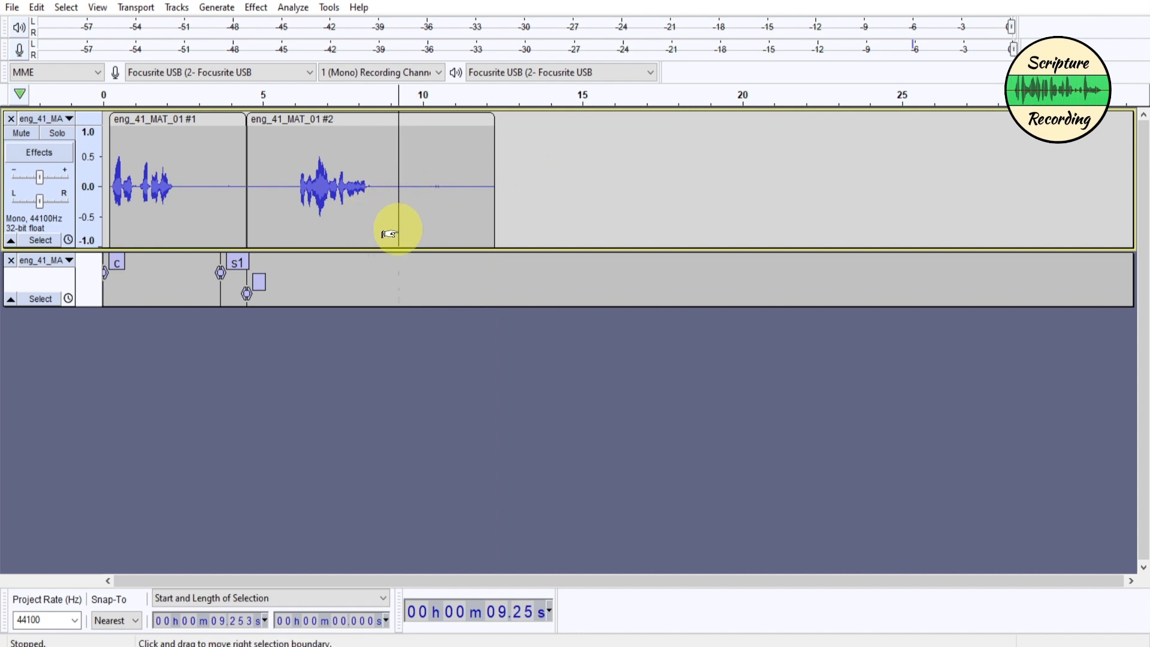
key(ctrl+b)
text(1)
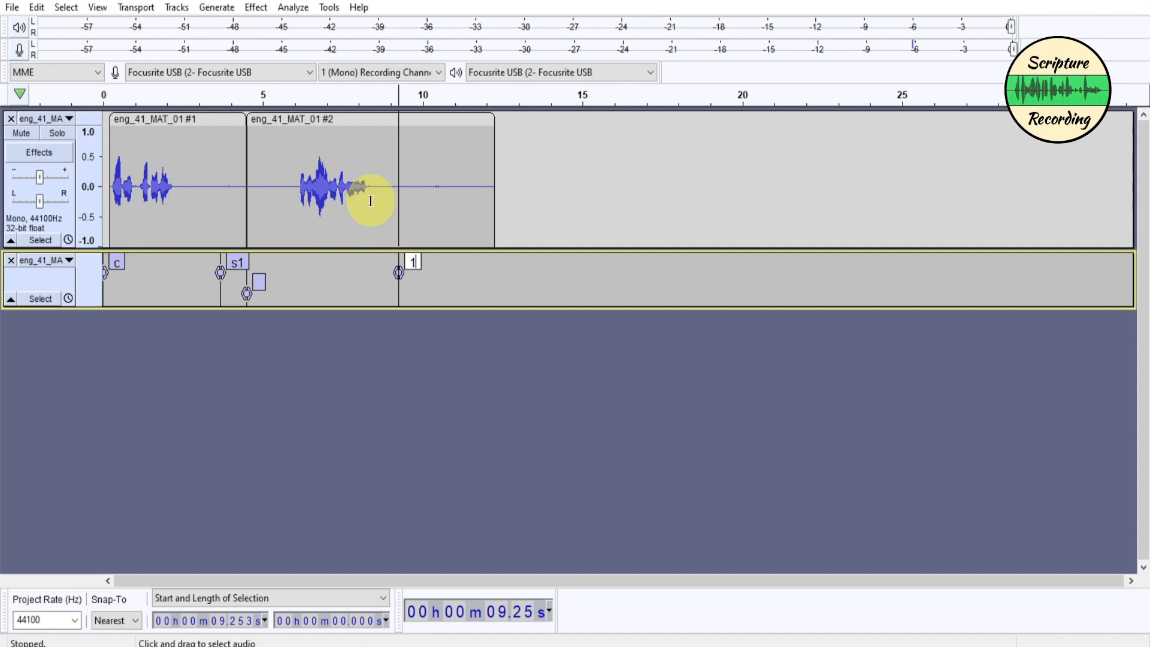
drag(368, 201, 425, 219)
drag(398, 272, 383, 274)
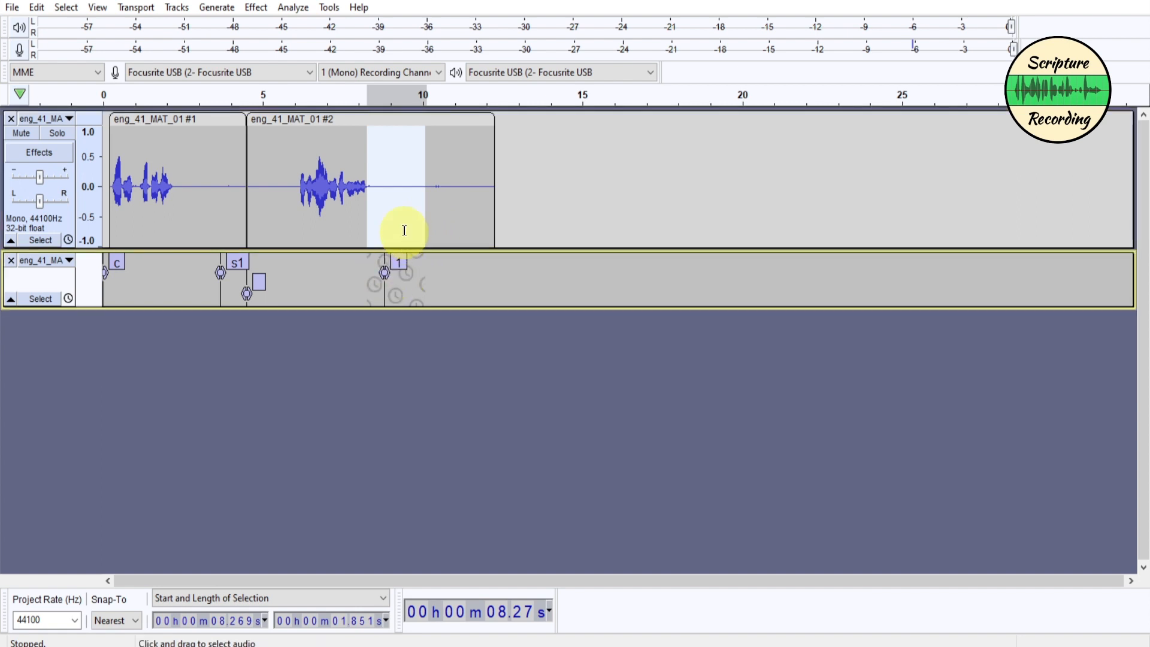
- Remove the second clip's silence after about 9.63 s and record a third clip from there, stopping at about 24.3 s
click(410, 206)
drag(399, 214, 508, 211)
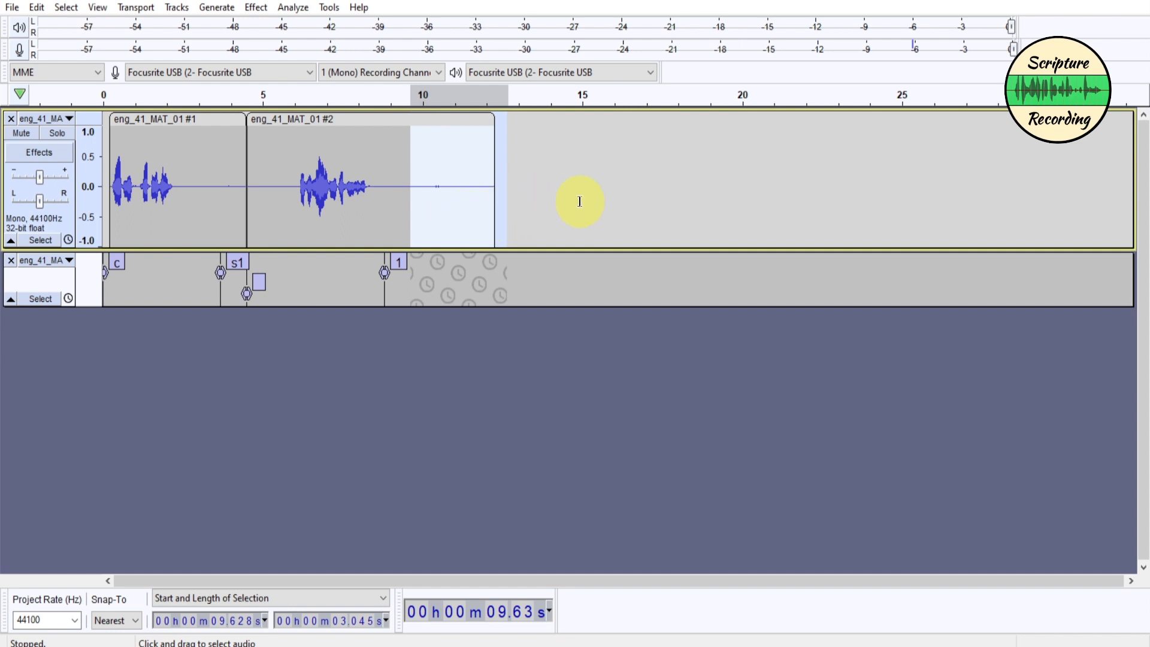
key(r)
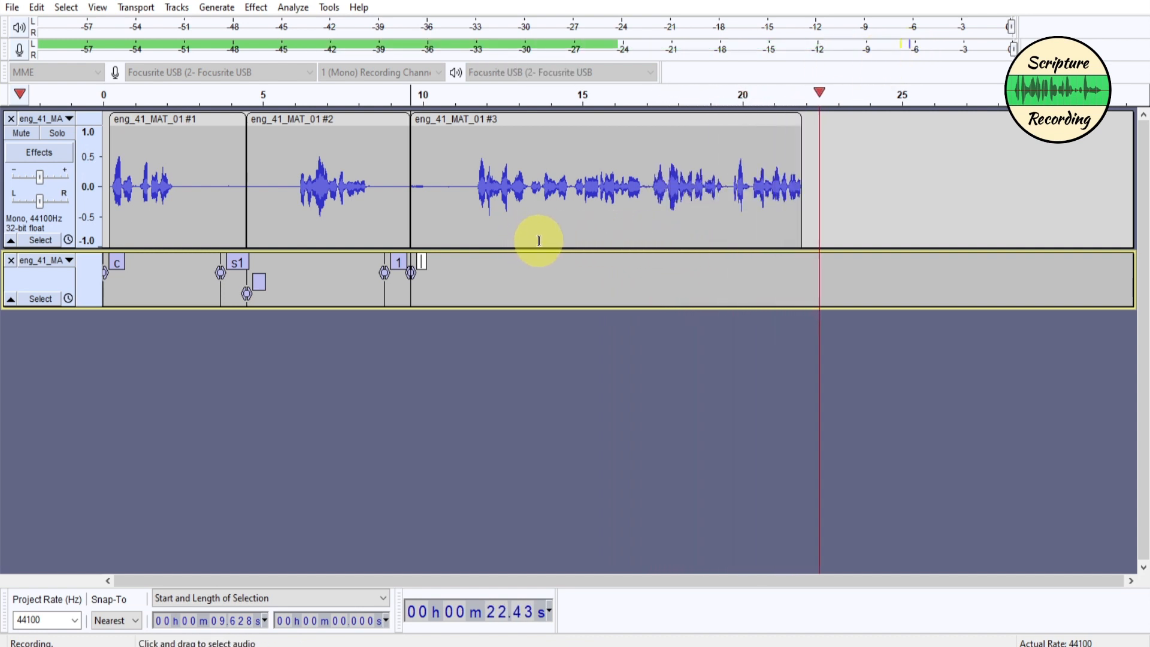
key(space)
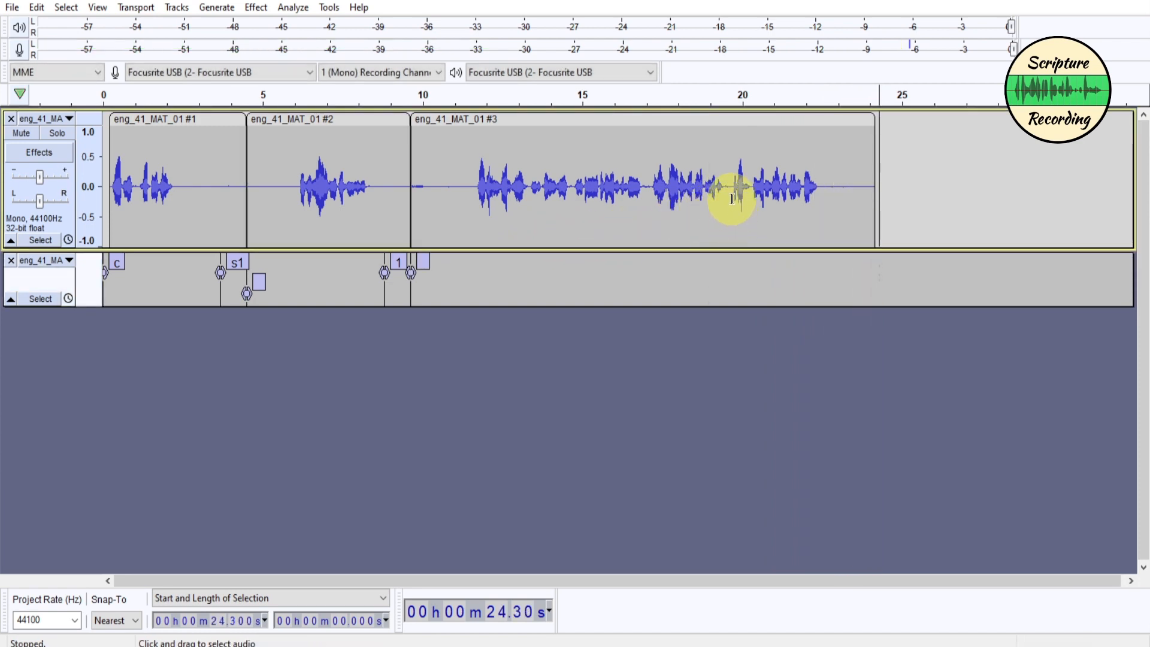
click(731, 201)
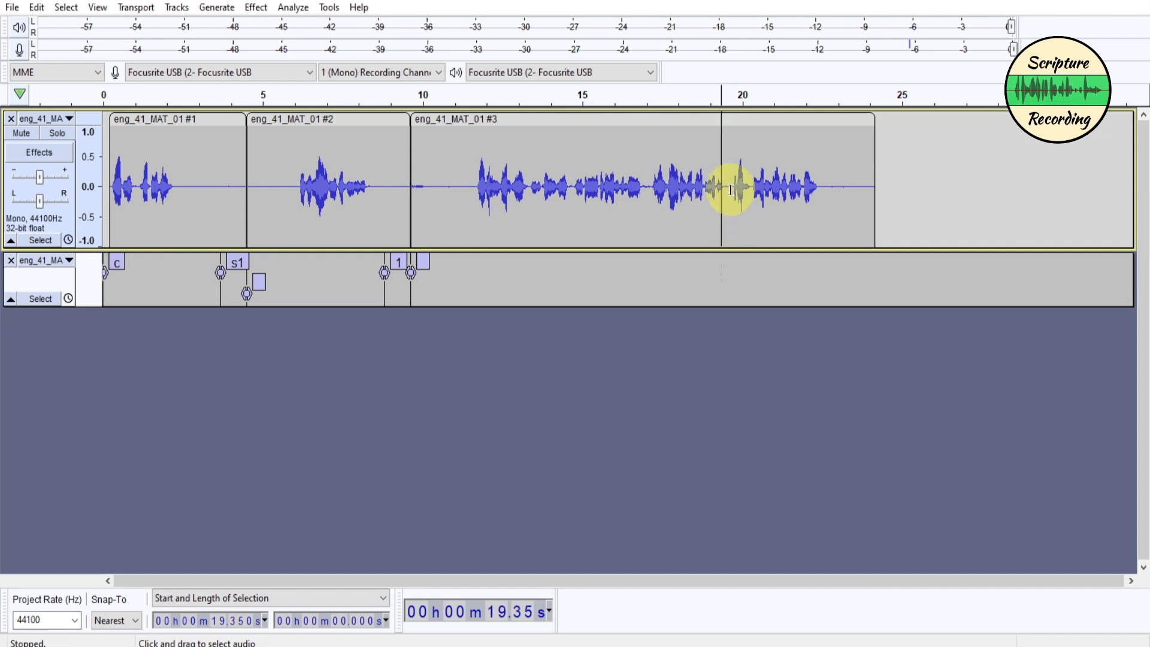
- Remove the third clip's audio after about 19.65 s and record a fourth clip from there with start label x, stopping at about 31.2 s
drag(735, 190, 892, 189)
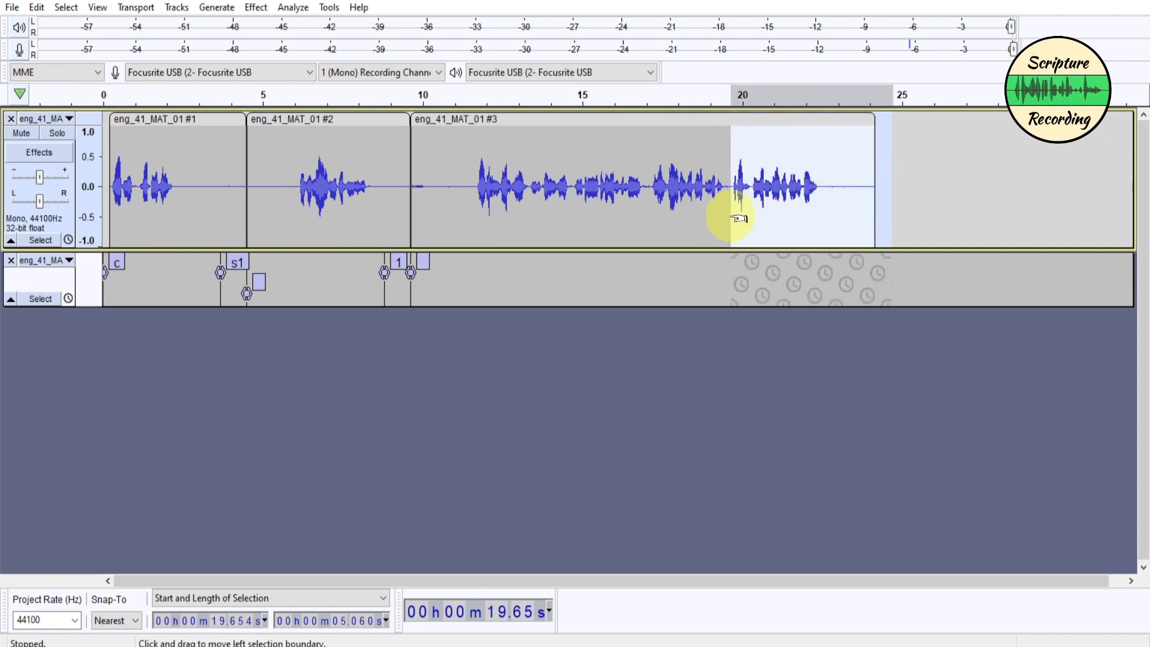
click(735, 195)
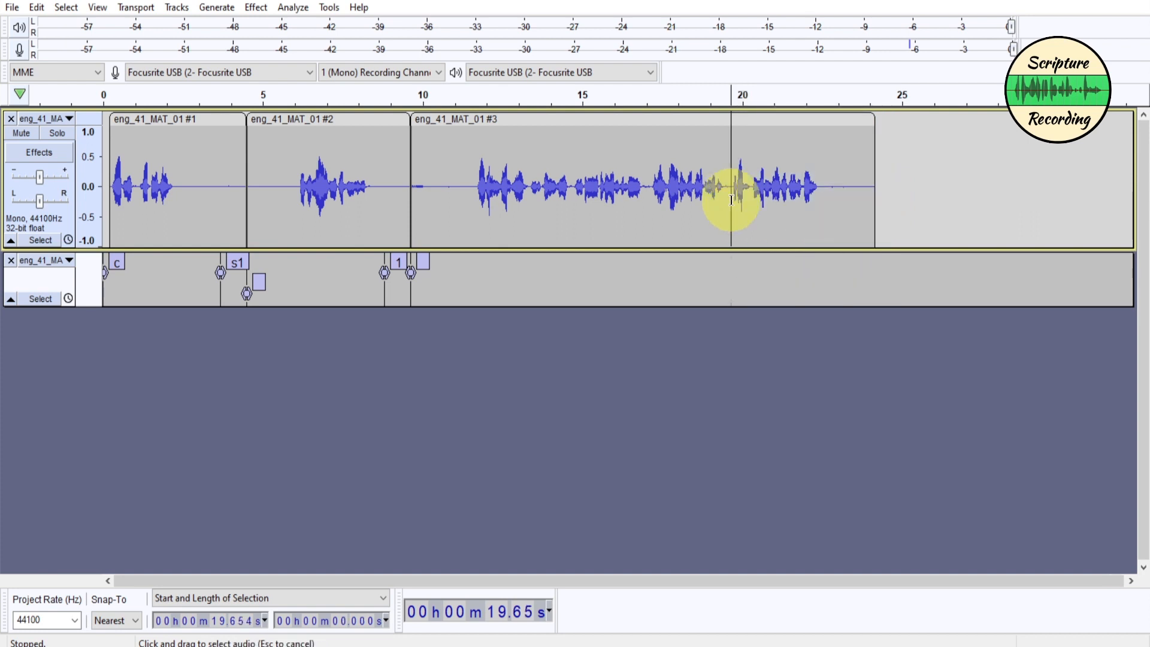
drag(730, 200, 889, 200)
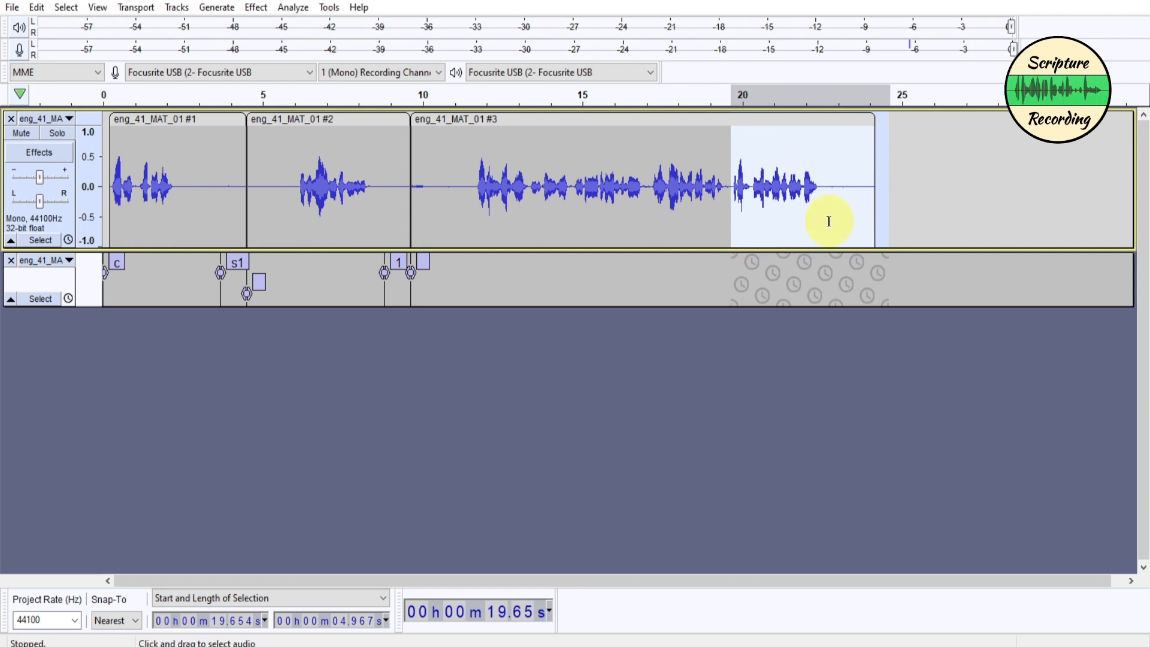
key(r)
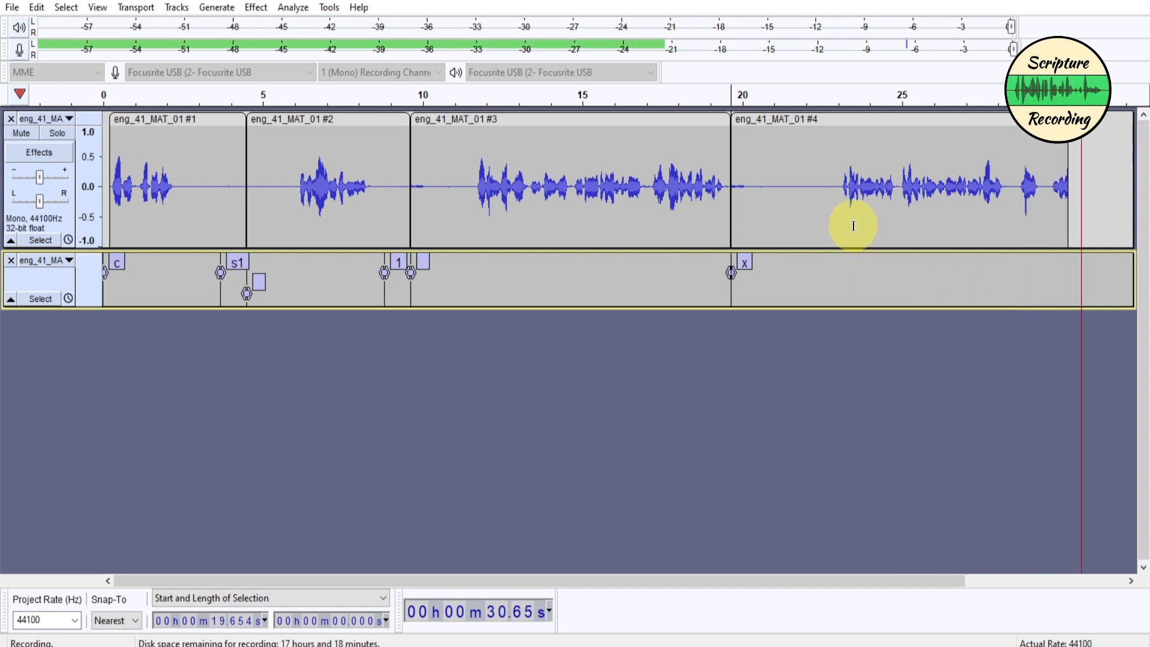
key(space)
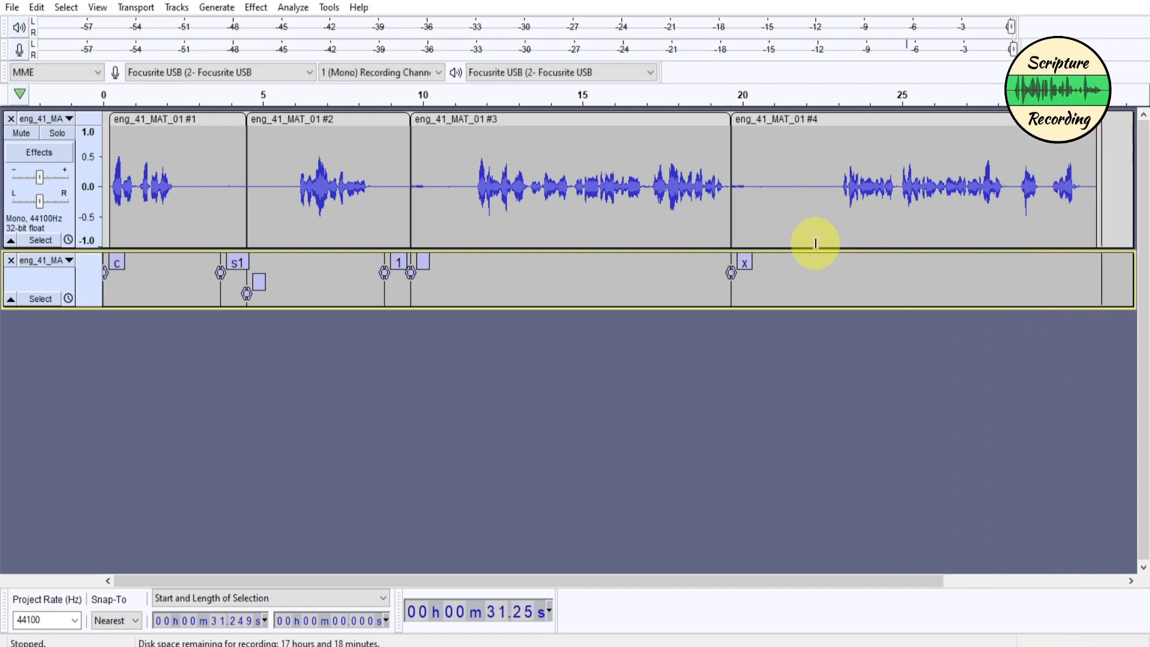
- Add a label named 2 after the fourth clip's speech, at about 30.85 s
drag(788, 582, 982, 567)
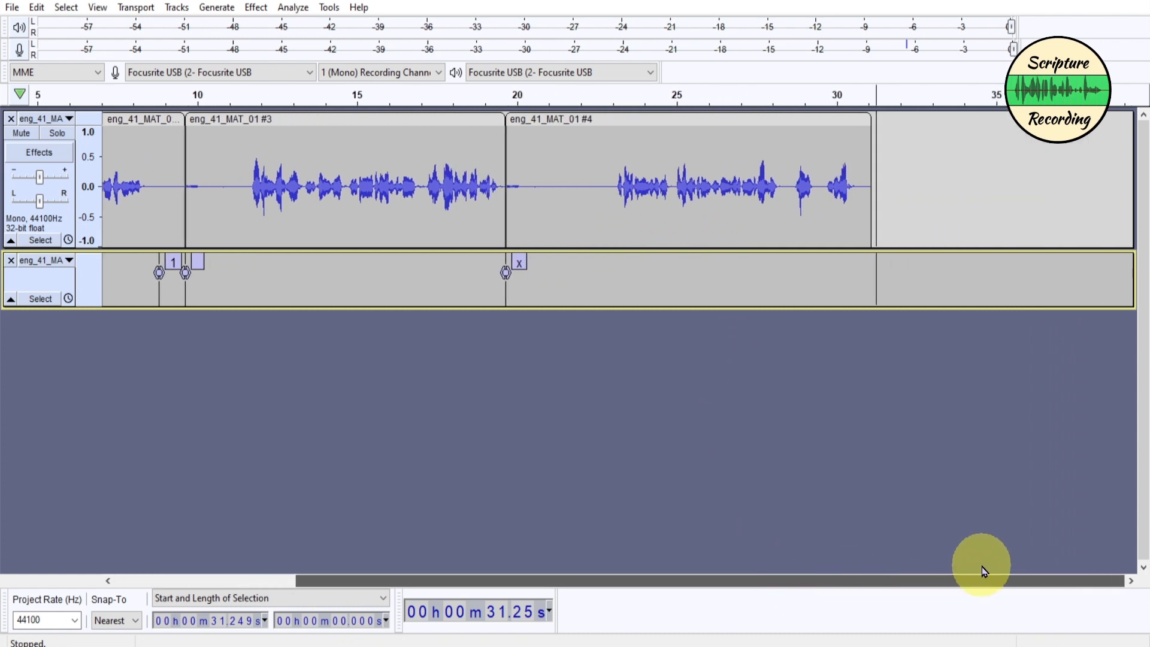
click(863, 236)
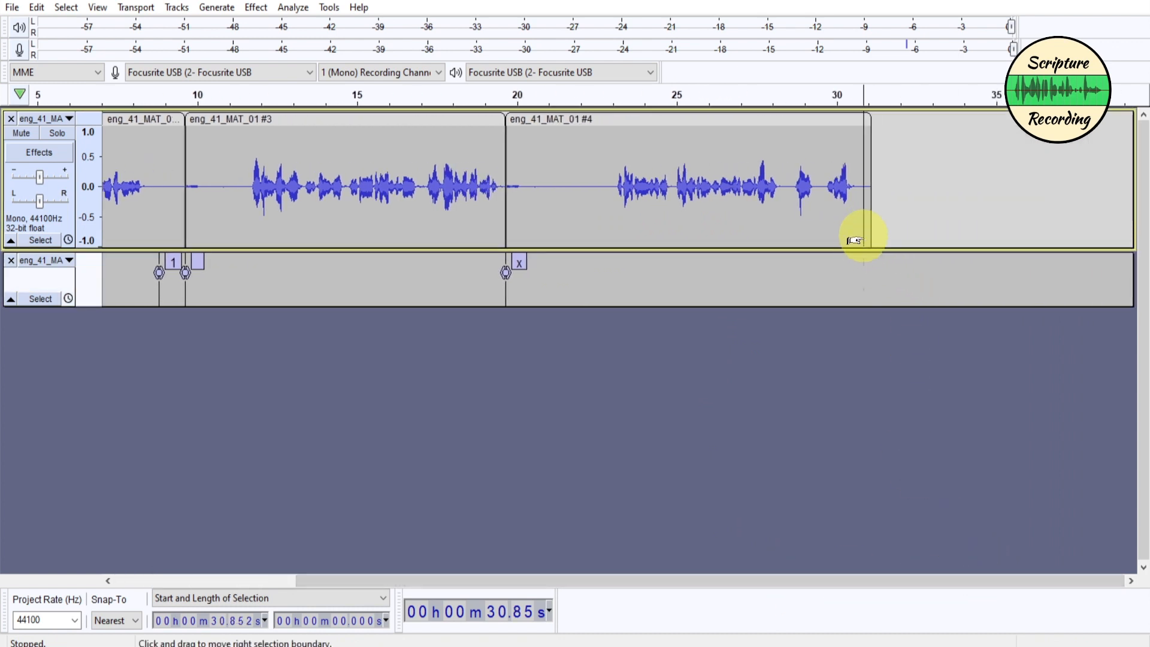
key(ctrl+b)
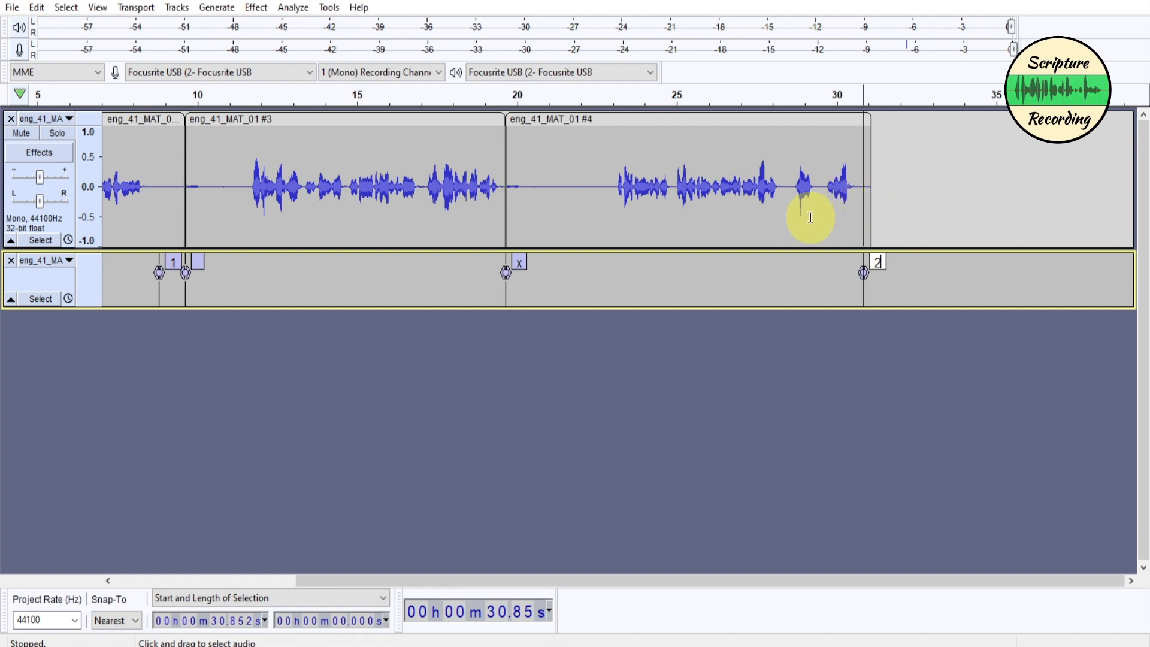
click(597, 213)
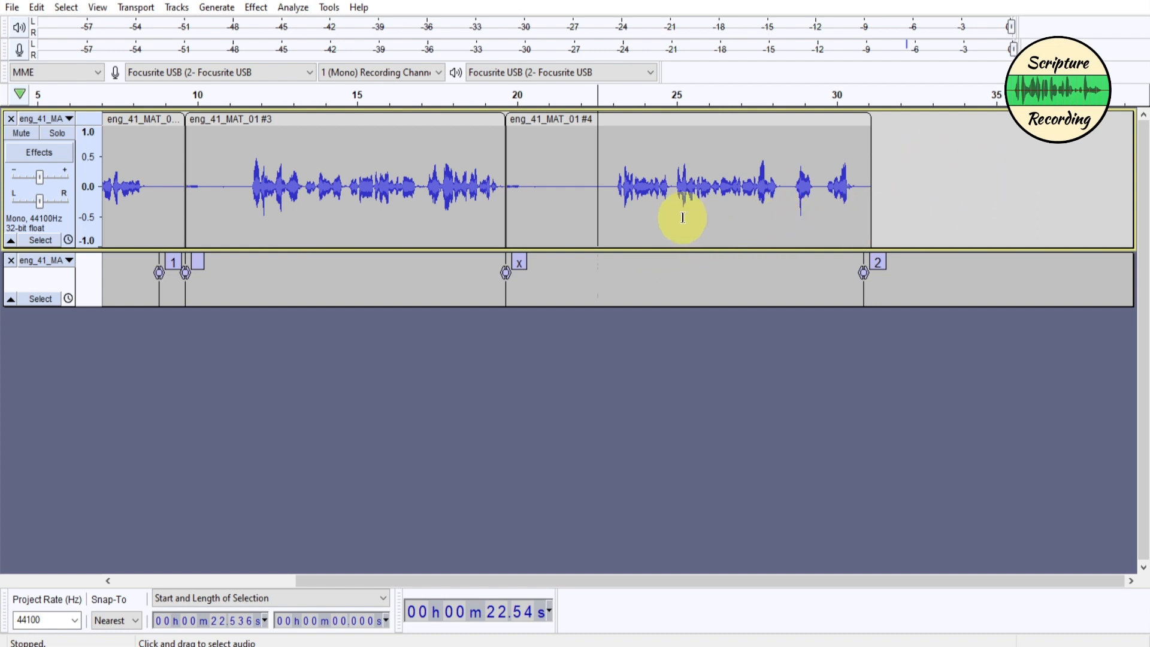
- Record a fifth clip with start label x, adding verse labels 3 and 4 in the pauses while recording, and stop at about 53.7 s
key(r)
key(ctrl+m)
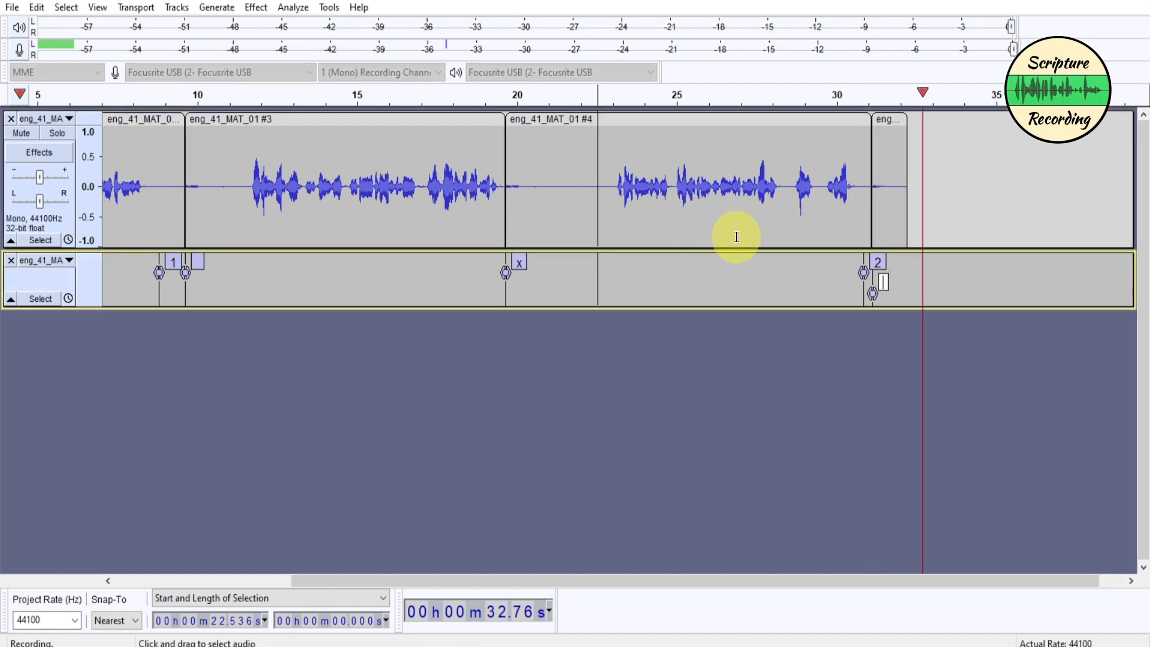
text(x)
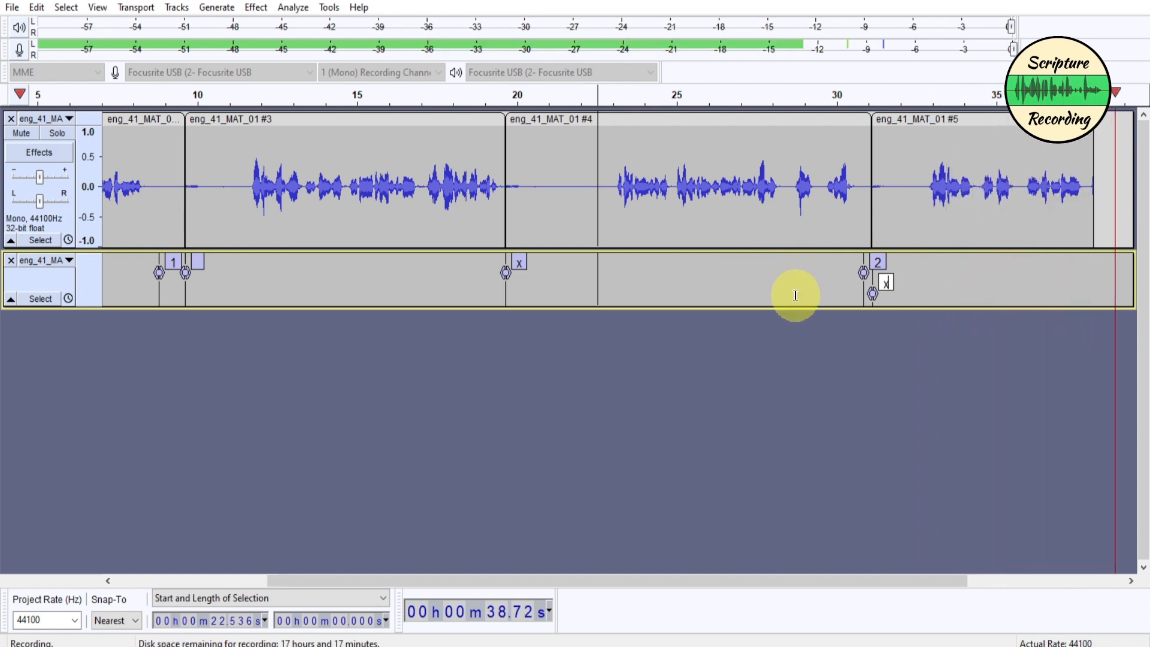
key(ctrl+m)
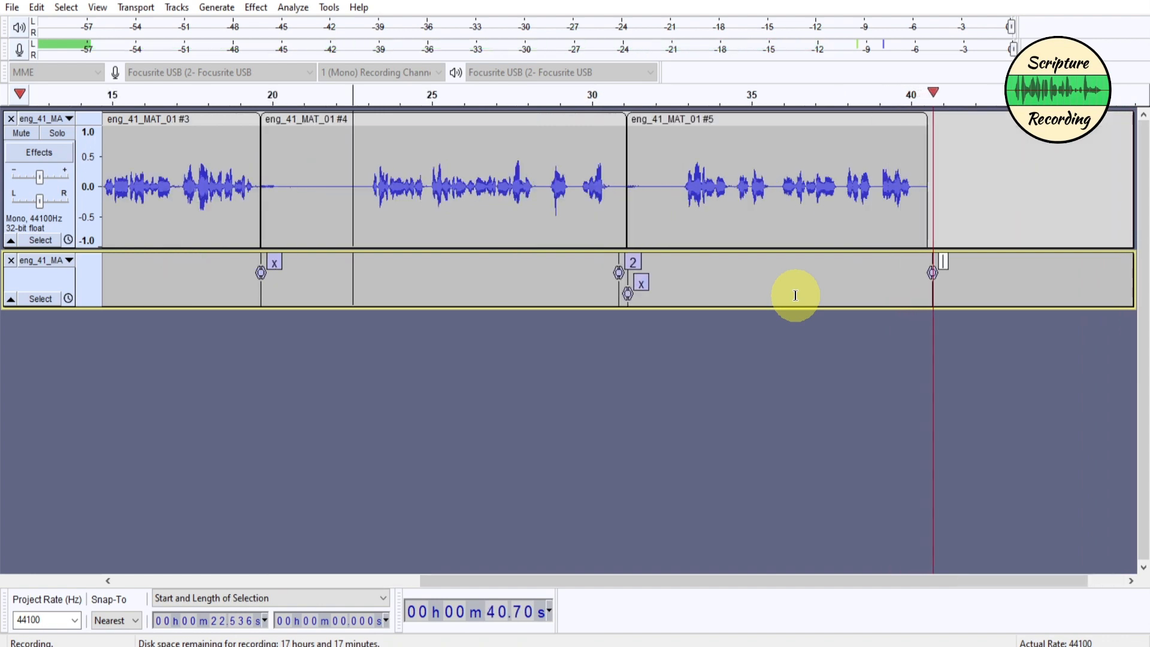
text(3)
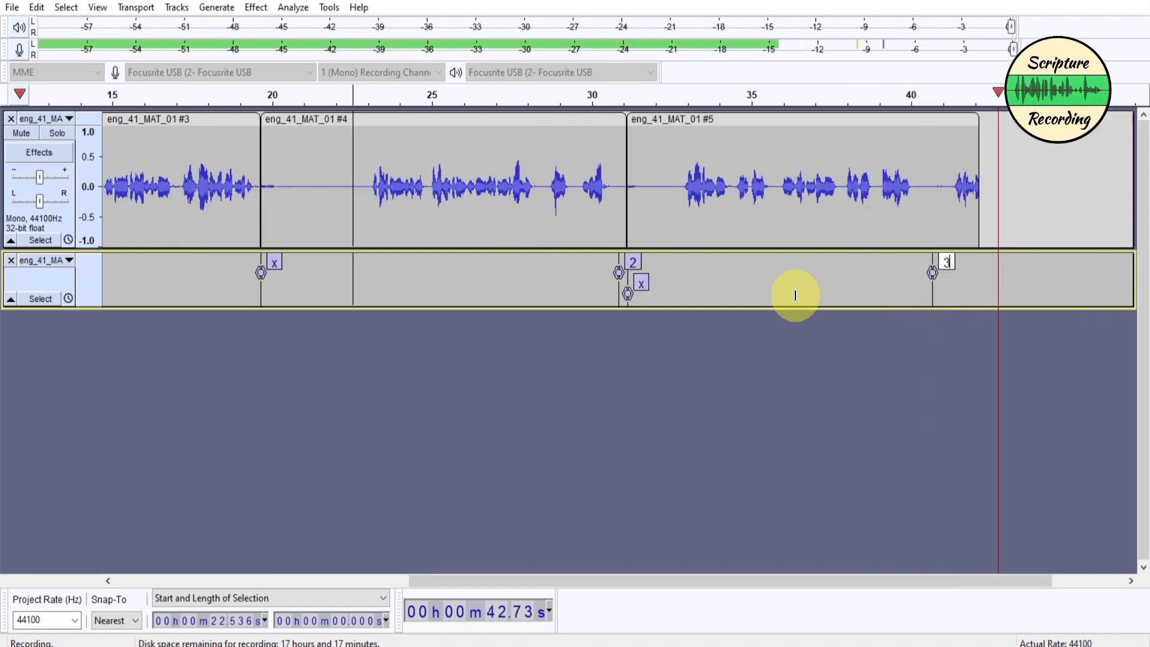
key(Return)
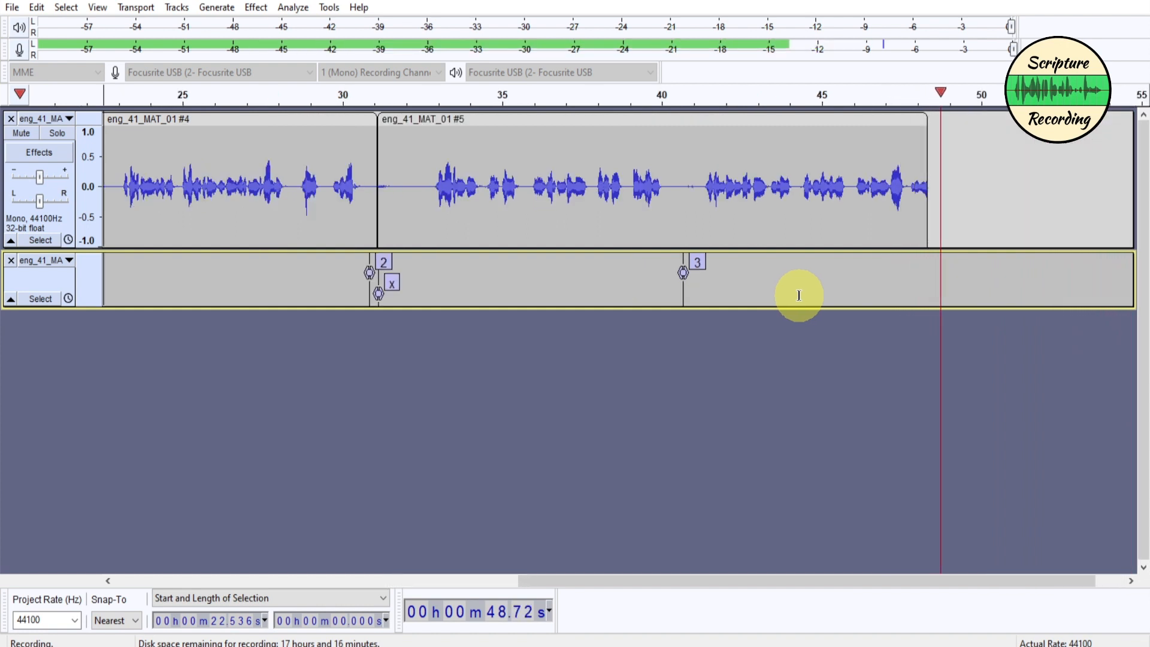
key(ctrl+m)
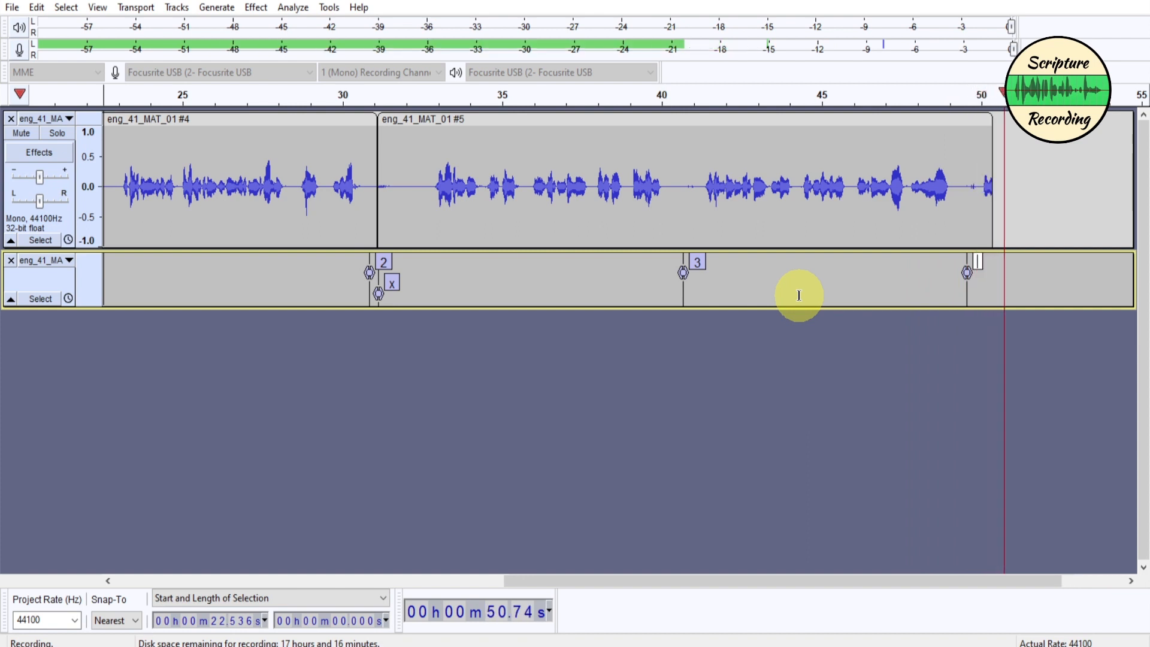
text(4)
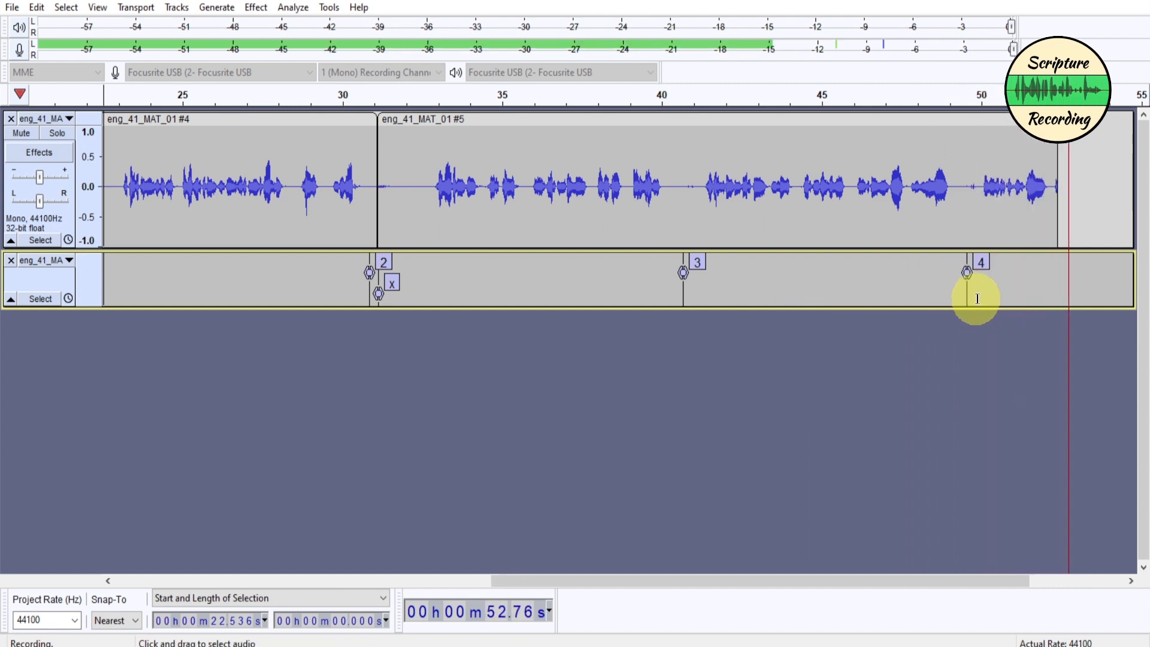
key(space)
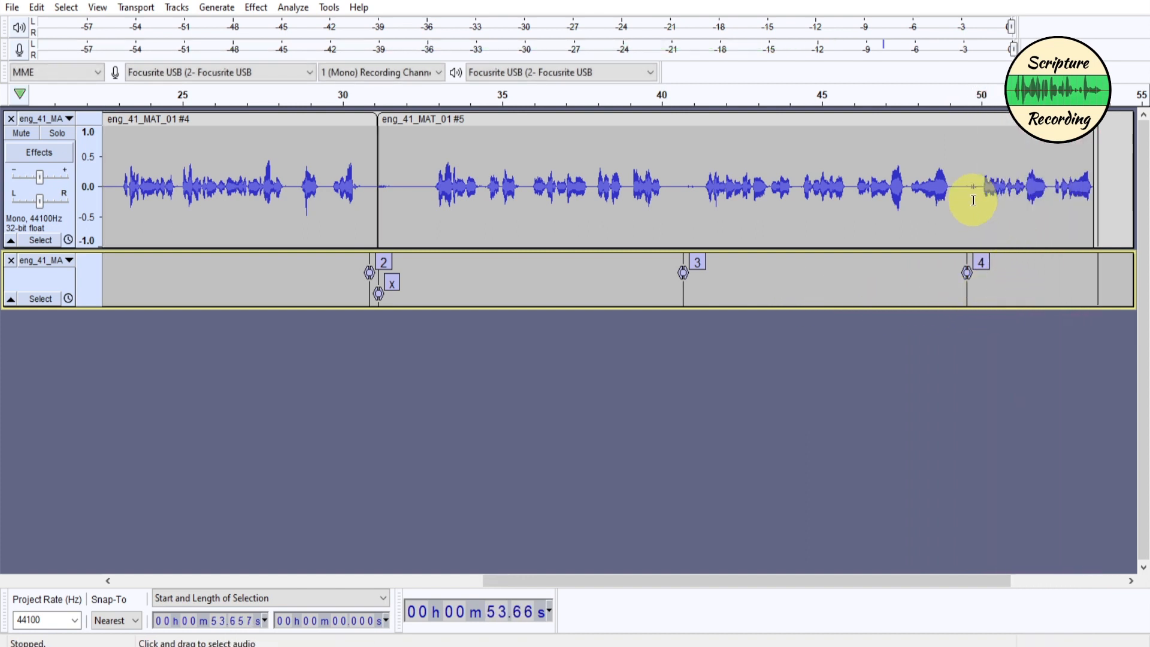
- Remove the fifth clip's audio after about 49.94 s and record a sixth clip from there with an empty start label
drag(978, 193, 1141, 193)
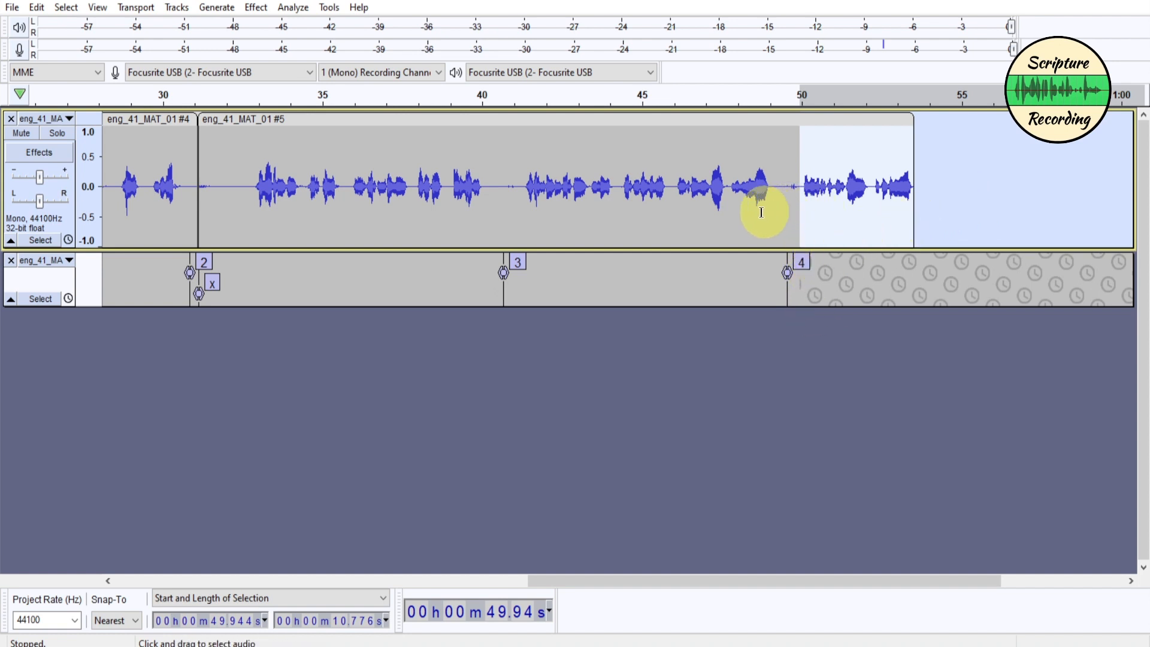
key(r)
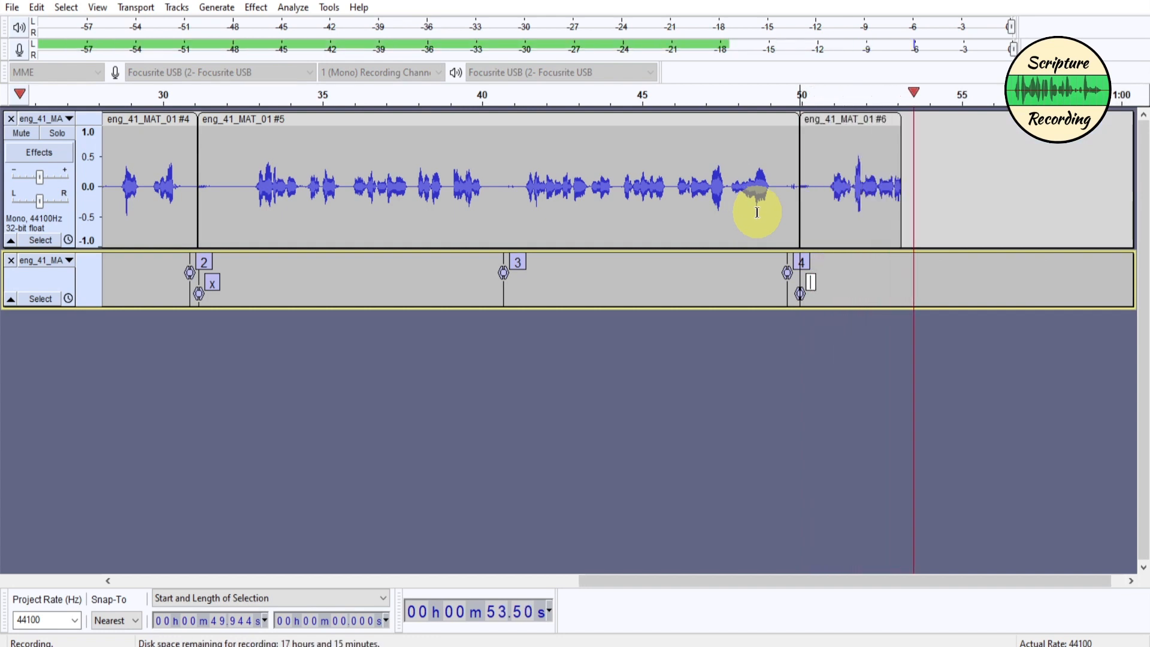
click(842, 218)
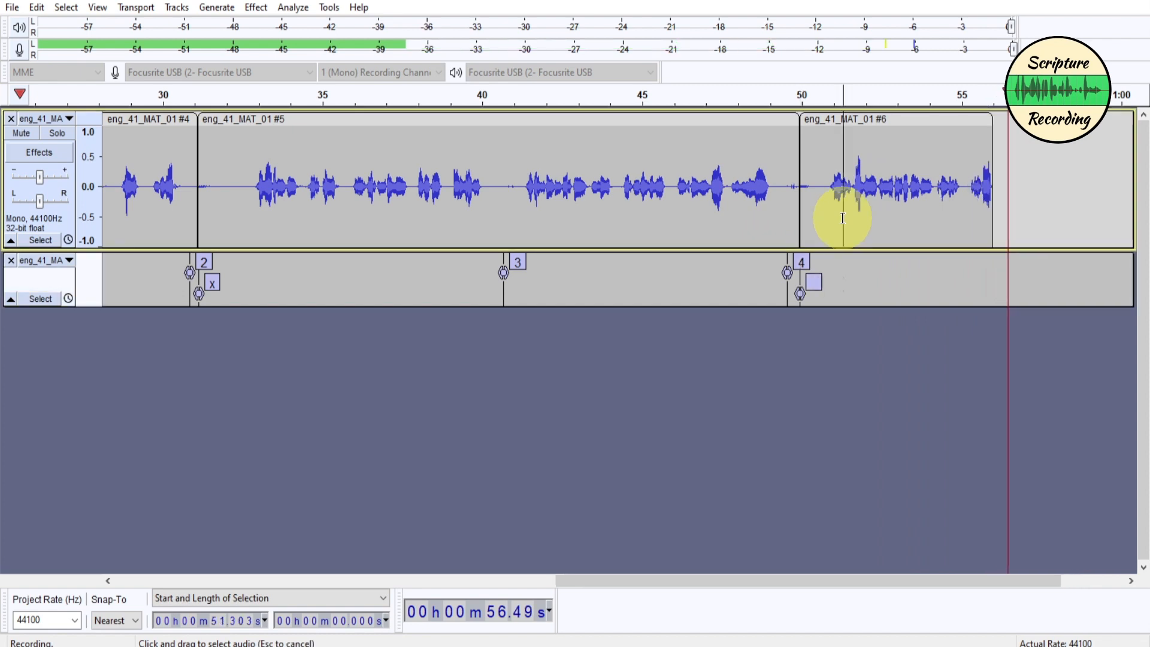
key(space)
- Discard the whole sixth clip and re-record it from about 49.94 s, stopping at about 59.9 s
double_click(872, 210)
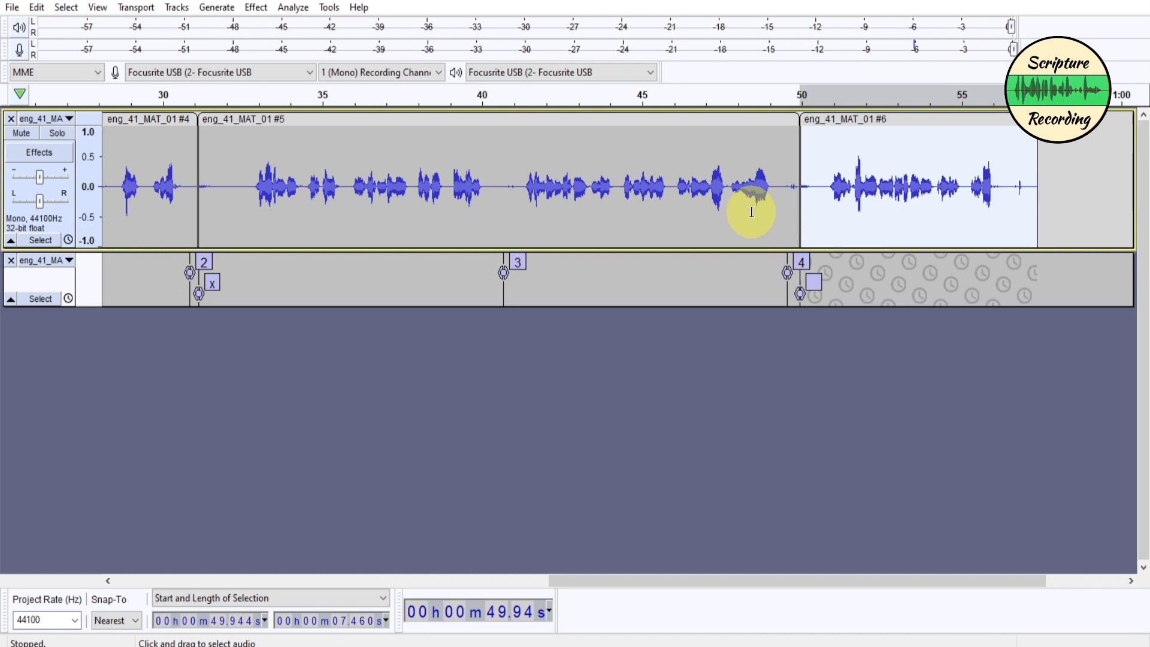
key(shift+d)
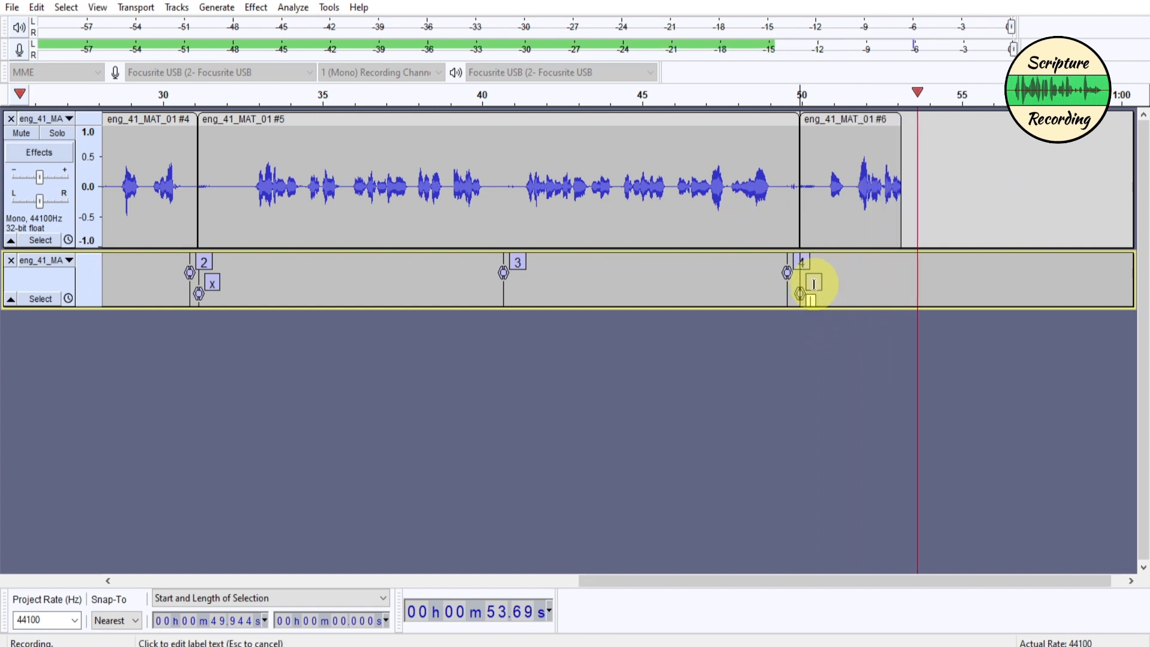
click(866, 233)
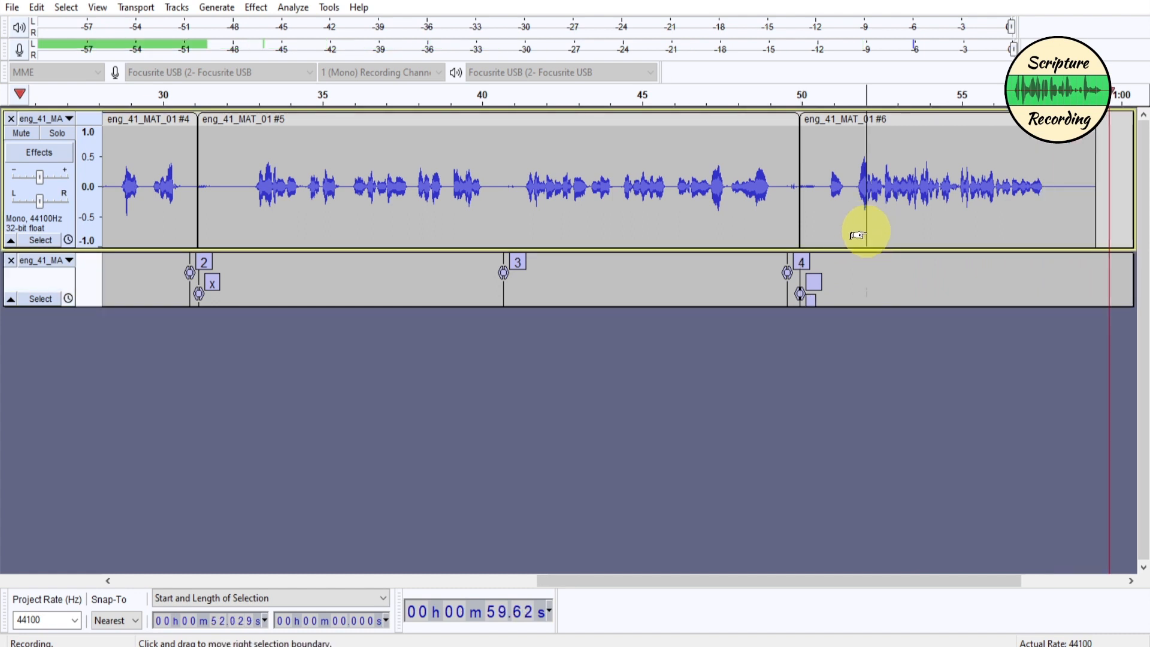
key(space)
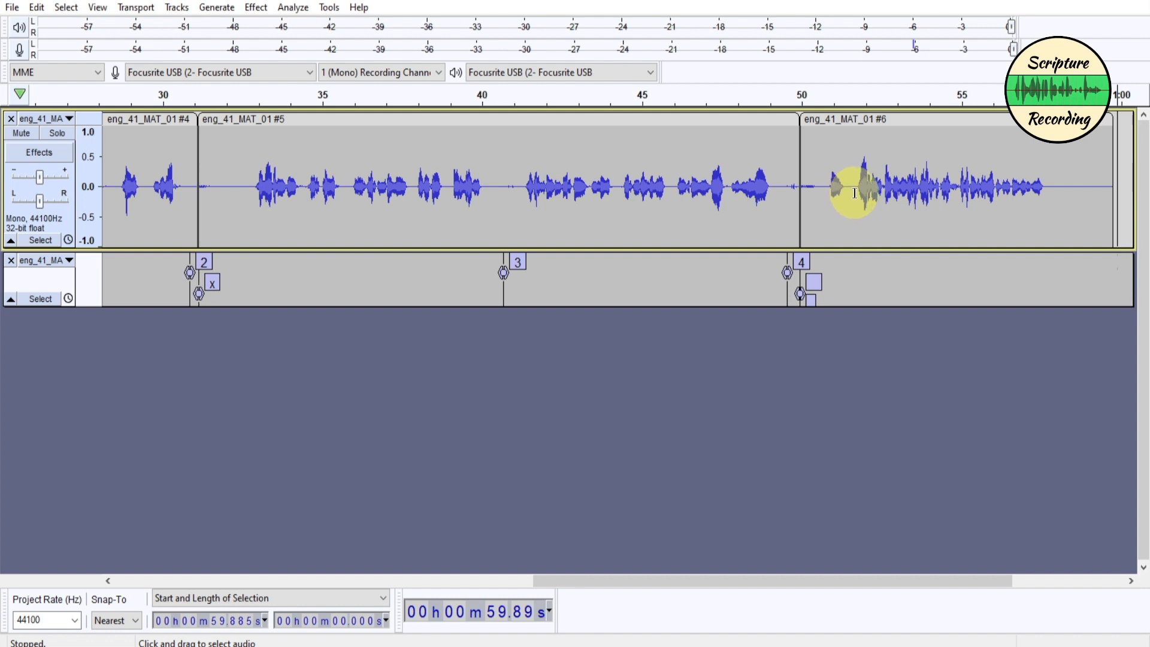
- Delete the lead-ins before the main speech in the sixth and fifth clips, about 1.73 s each, together with their start labels
drag(855, 193, 800, 214)
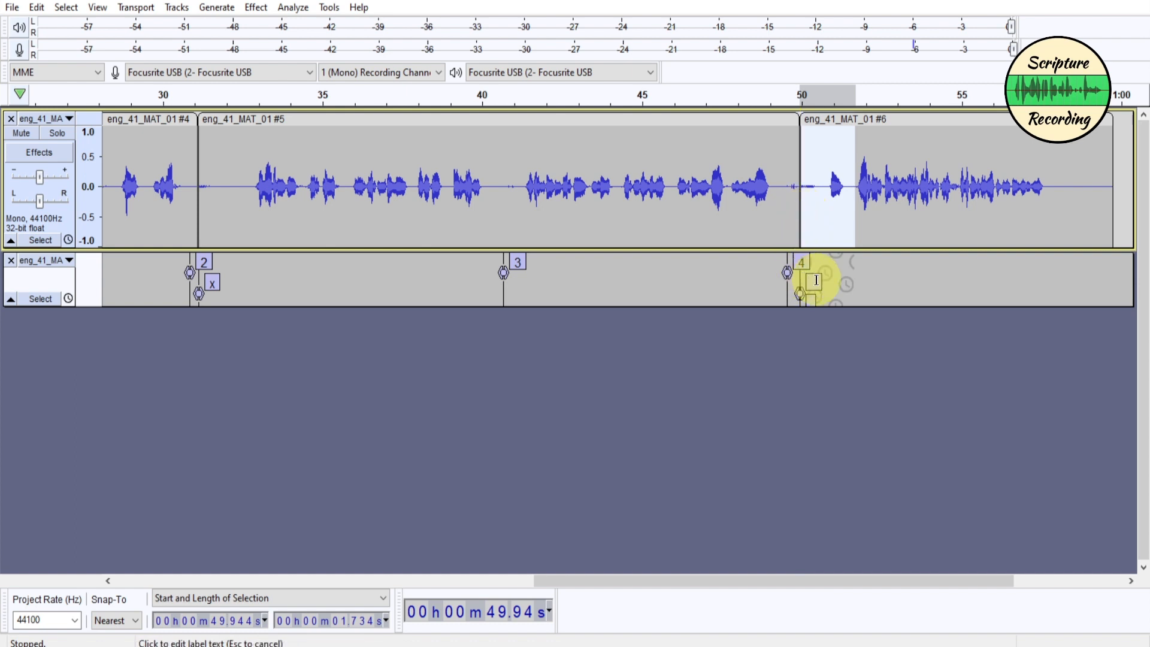
key(Delete)
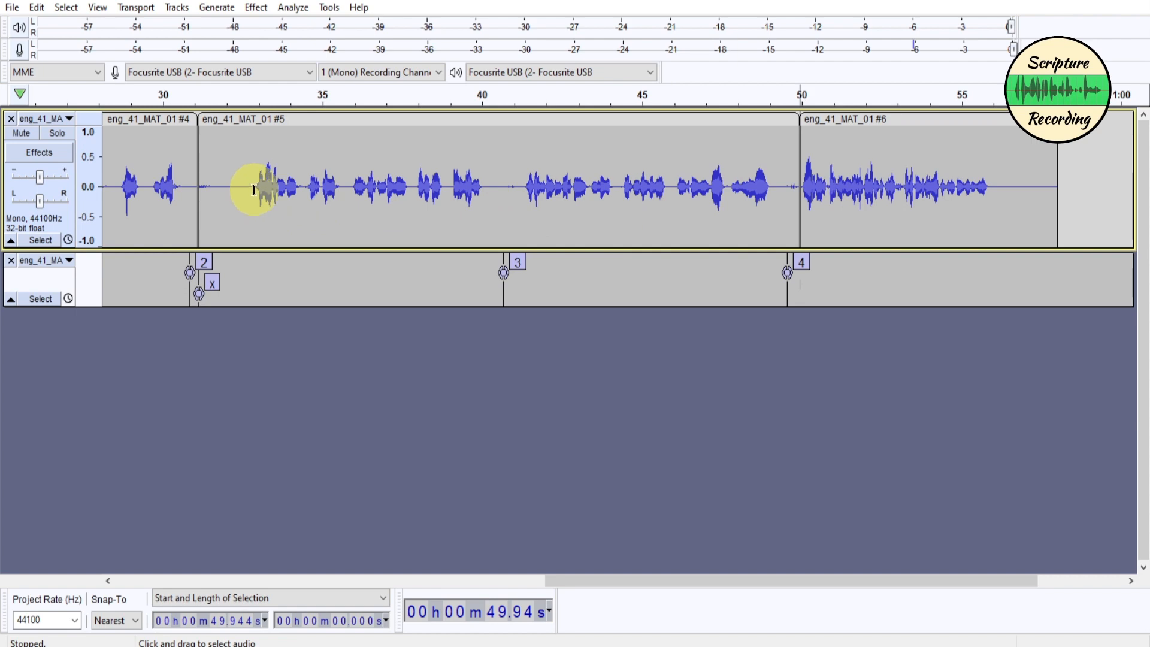
drag(252, 190, 197, 213)
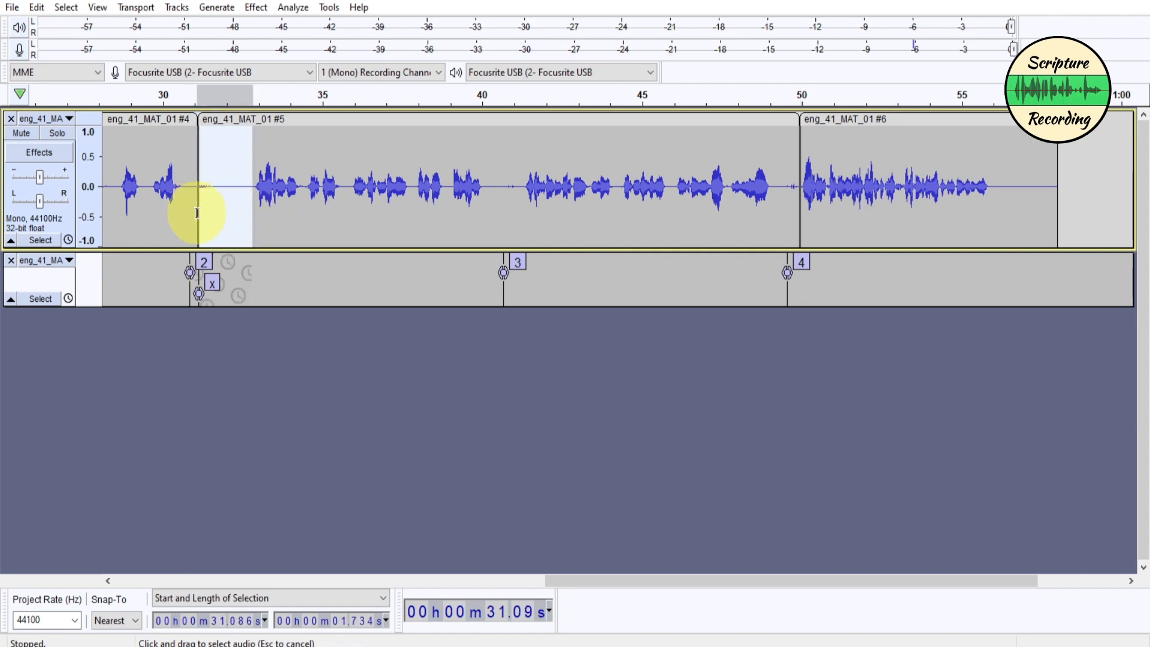
key(Delete)
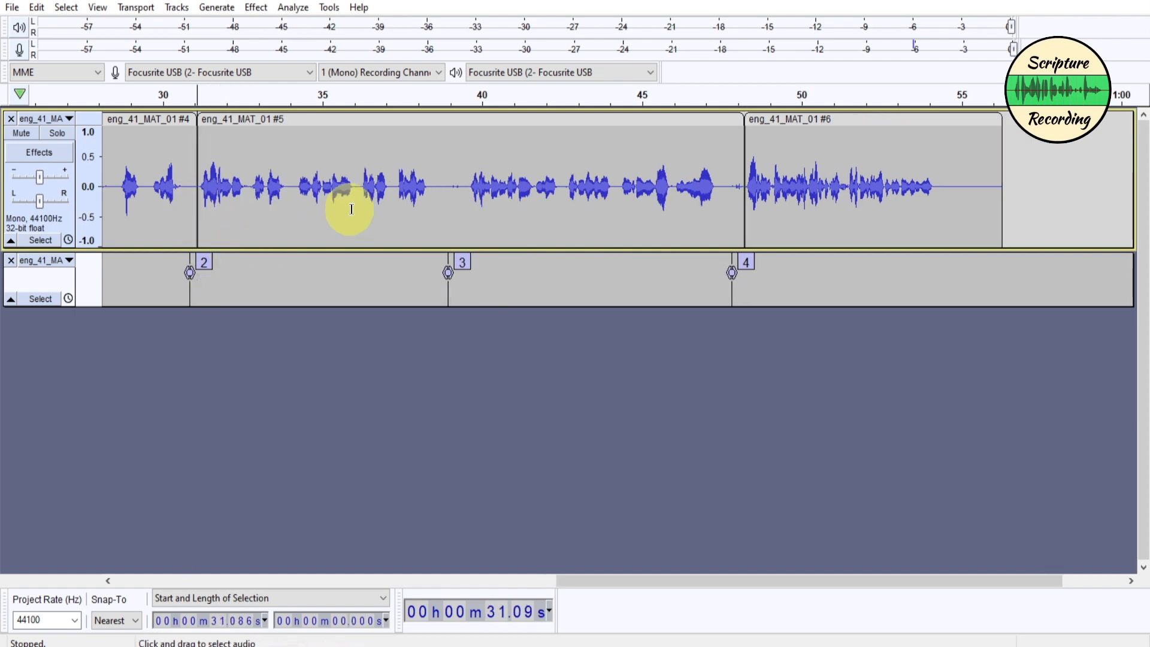
- Delete about 3.49 s of lead-in before the fourth clip's speech and the silence before the third clip's speech, including their start labels
drag(556, 204, 160, 205)
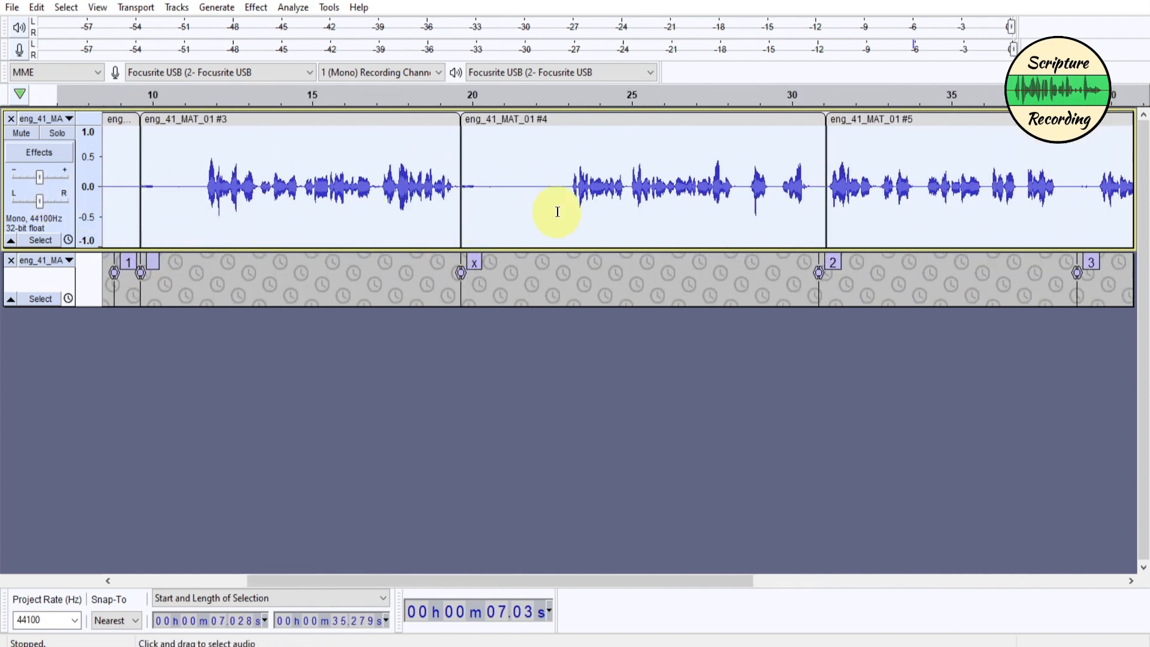
drag(568, 190, 457, 205)
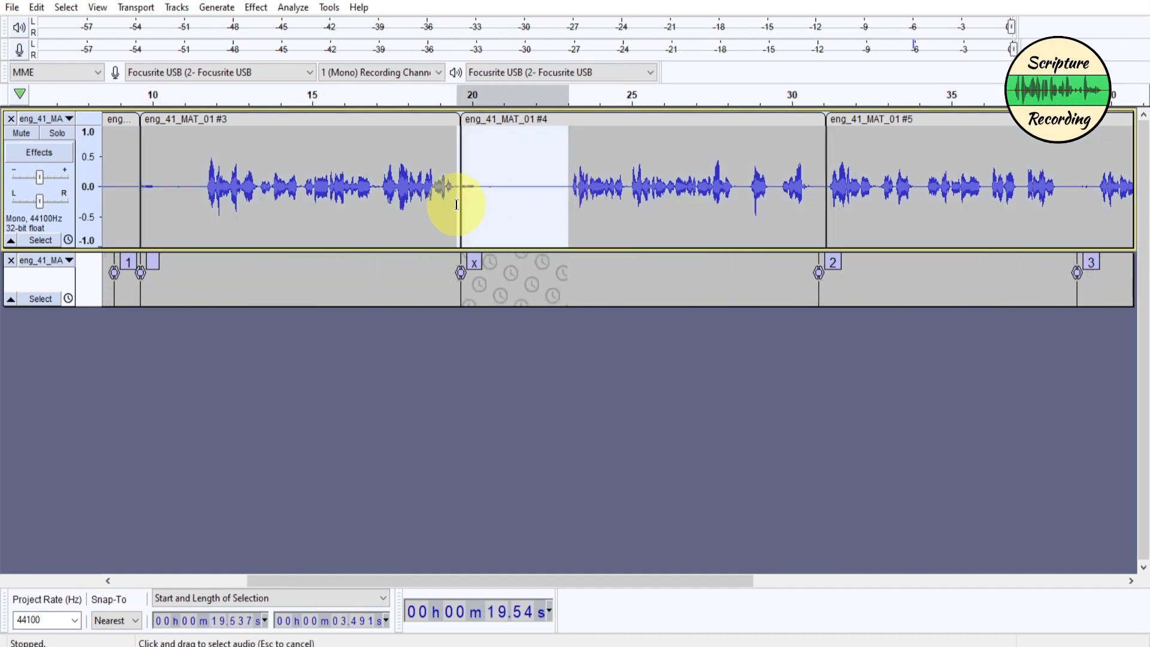
key(Delete)
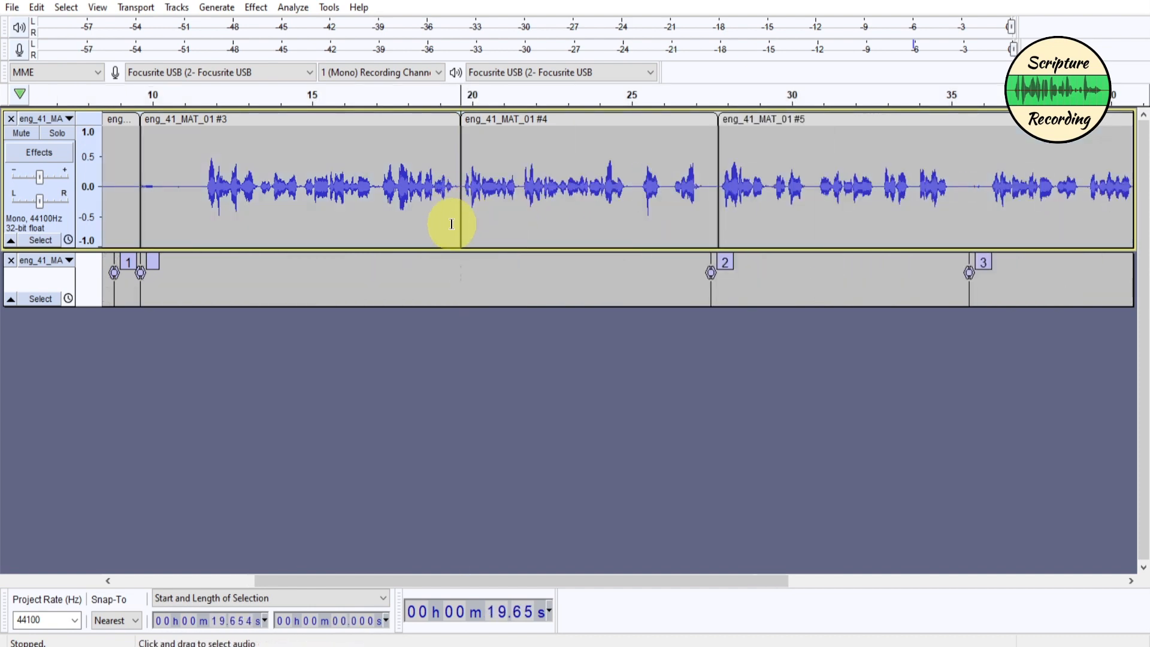
drag(201, 191, 136, 204)
key(Delete)
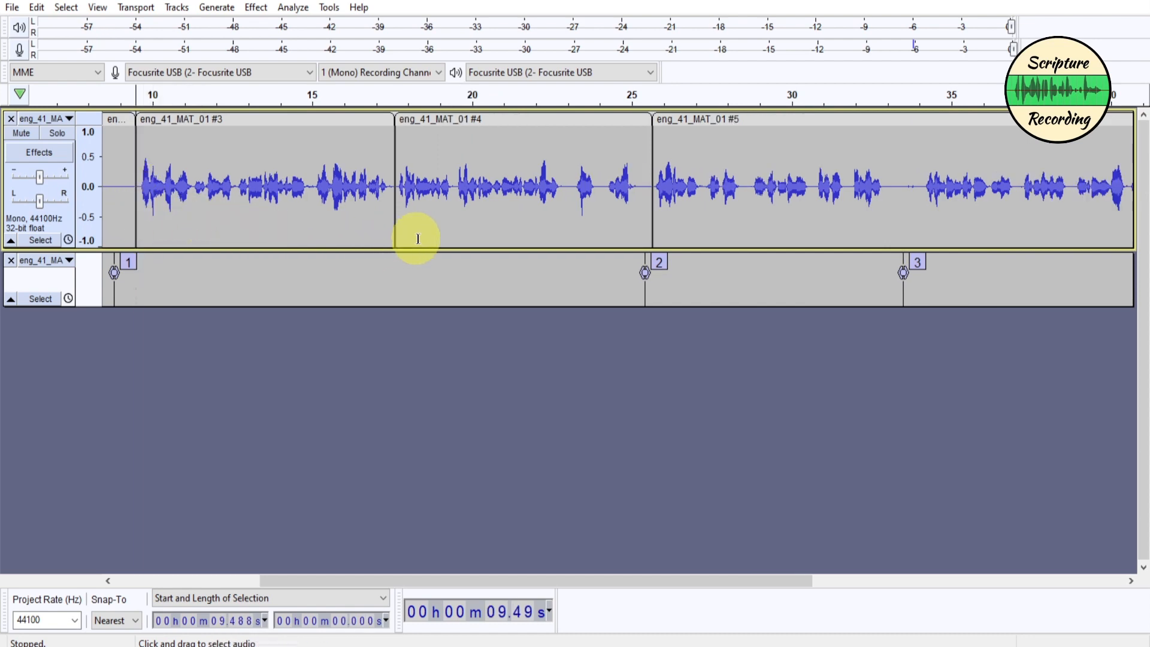
- Delete about 1.72 s of lead-in before the second clip's speech, including its empty start label
scroll(447, 237, up, 1)
scroll(447, 237, down, 2)
scroll(447, 237, down, 1)
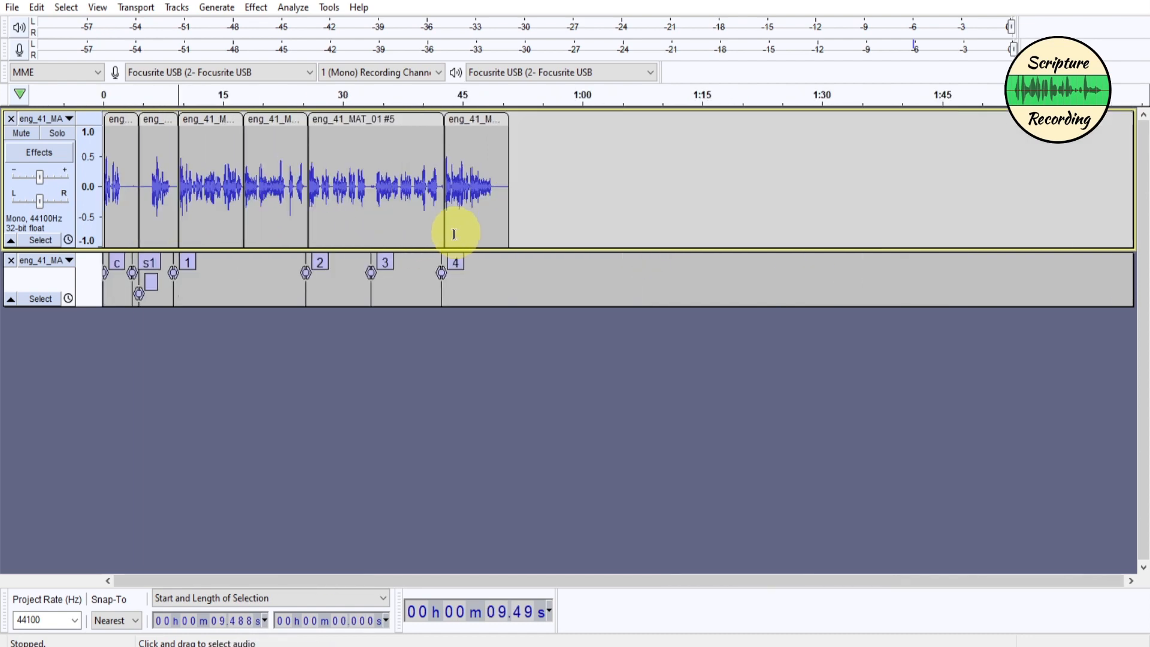
scroll(110, 264, up, 3)
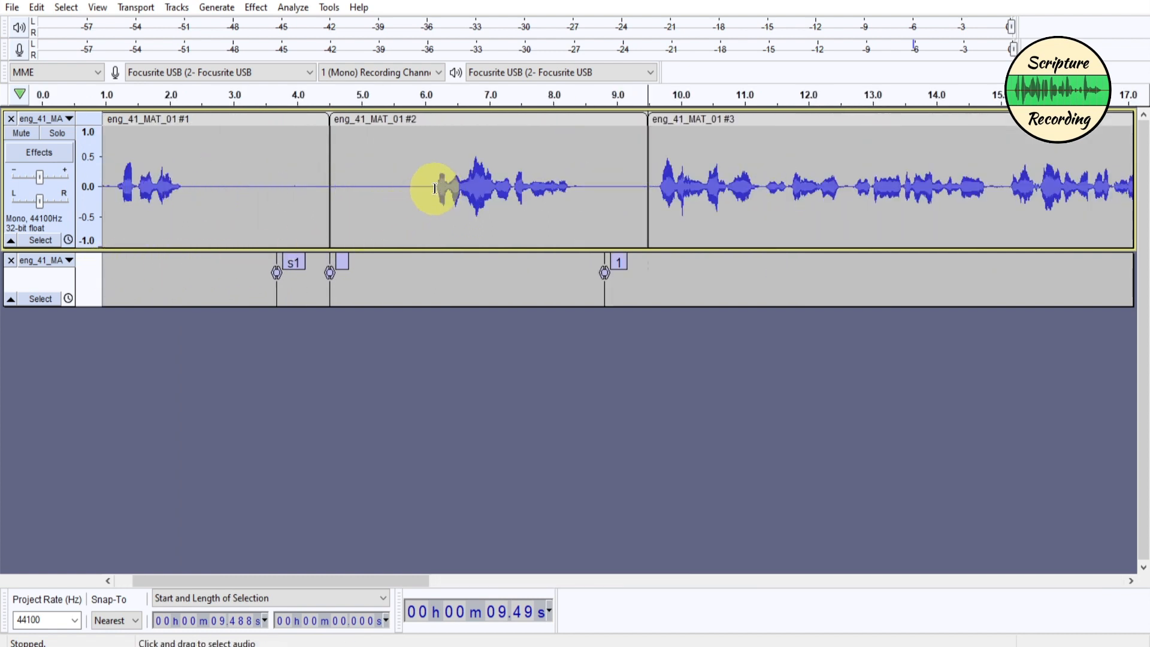
drag(434, 188, 339, 209)
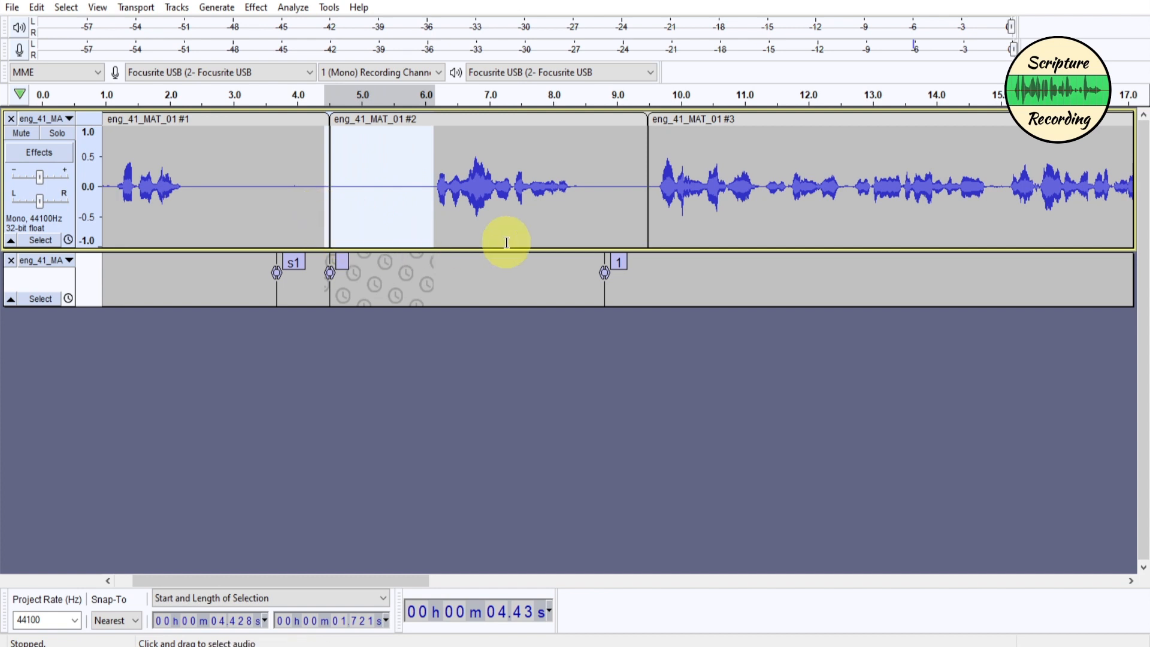
key(Delete)
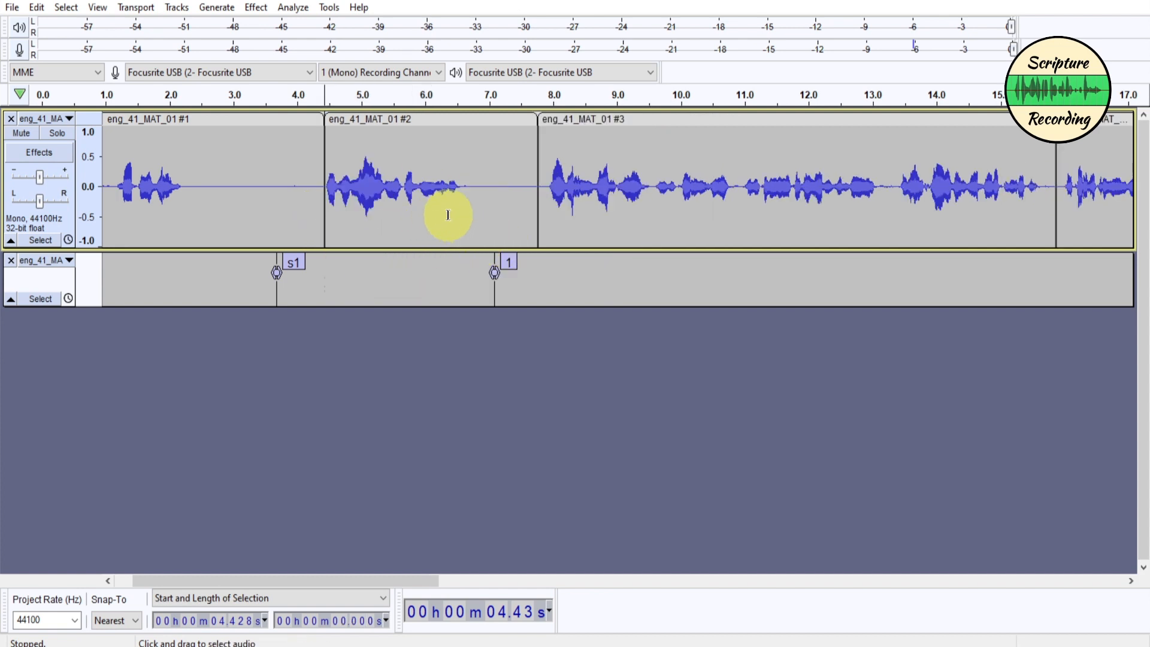
- Add a label named "end" at about 49.29 s, just at the end of the sixth clip
scroll(435, 232, down, 2)
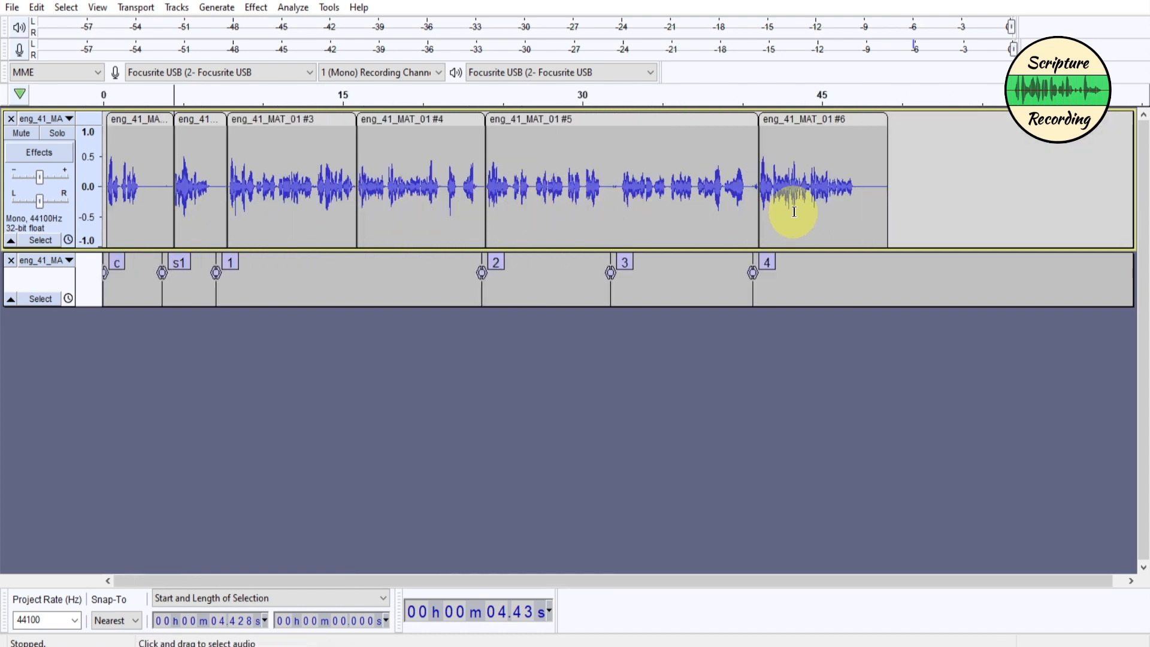
drag(859, 218, 888, 226)
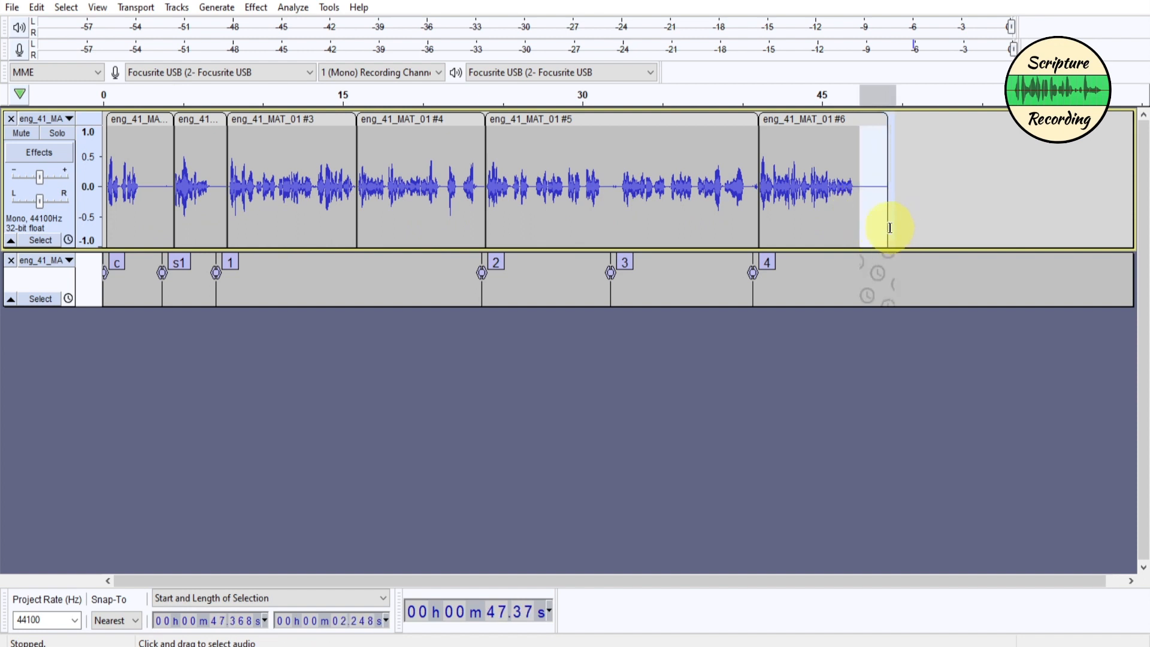
click(887, 229)
click(890, 259)
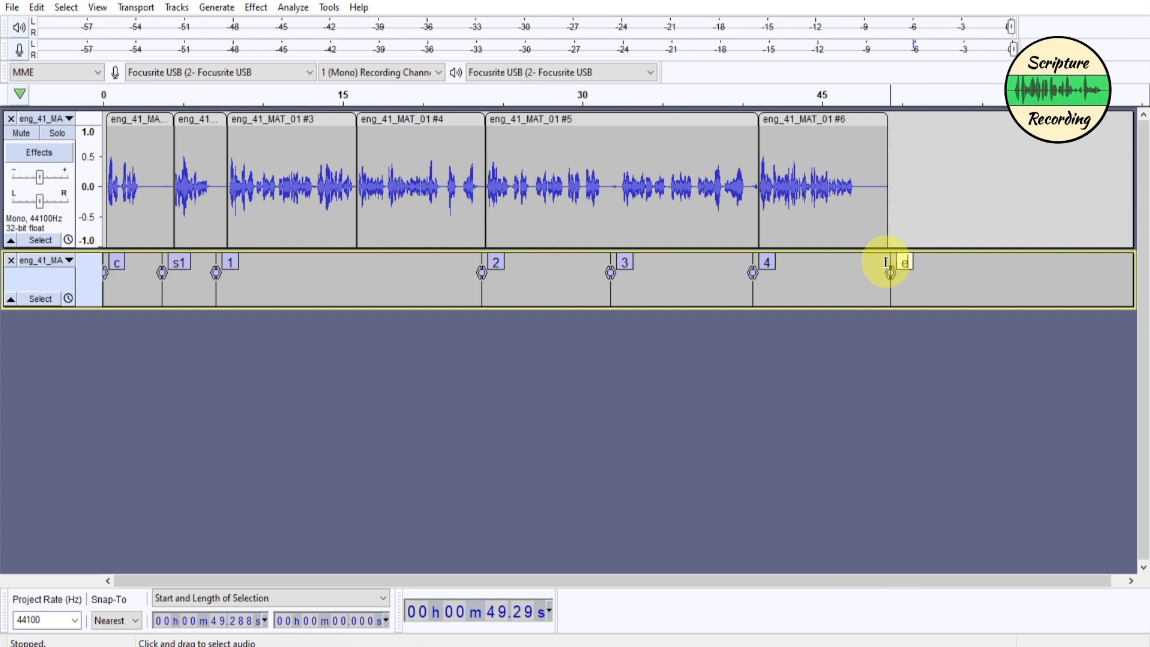
text(end)
click(867, 217)
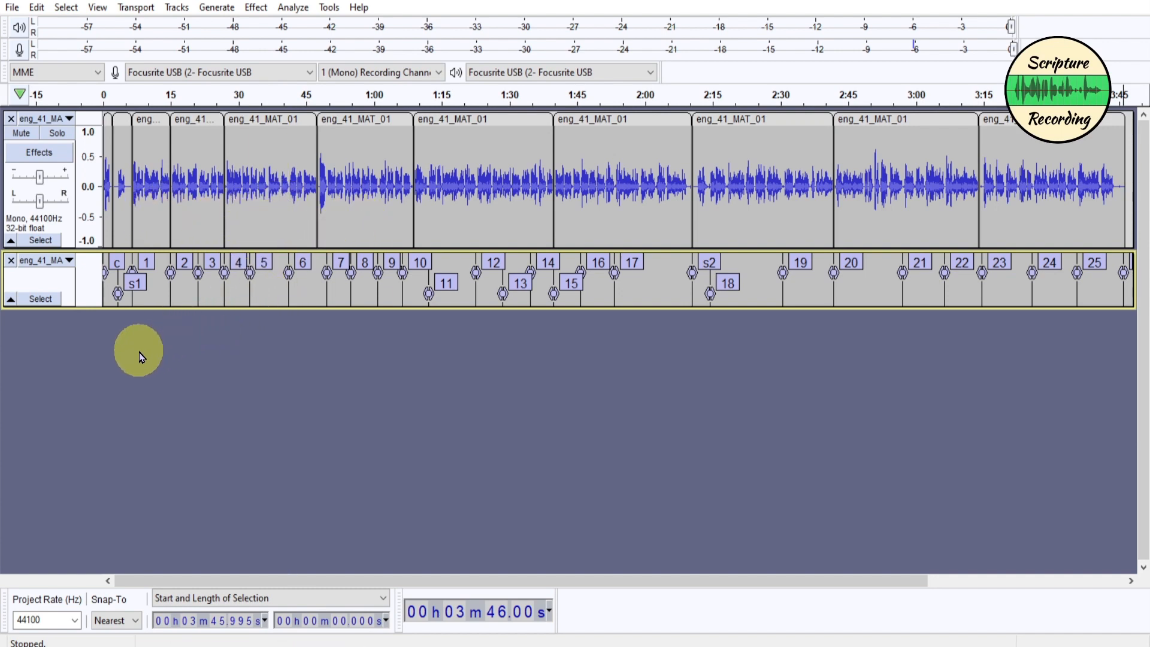
- Check label placement against the speech pauses one by one, from label c at the chapter start through label 18
click(113, 227)
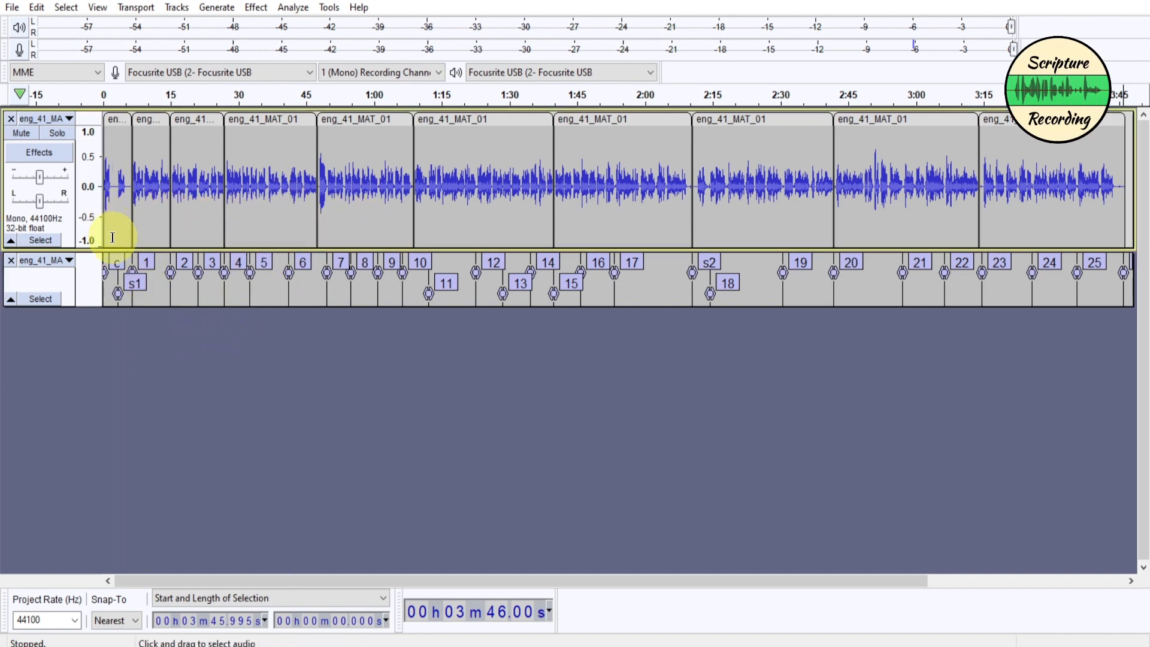
scroll(112, 221, down, 1)
scroll(113, 221, up, 6)
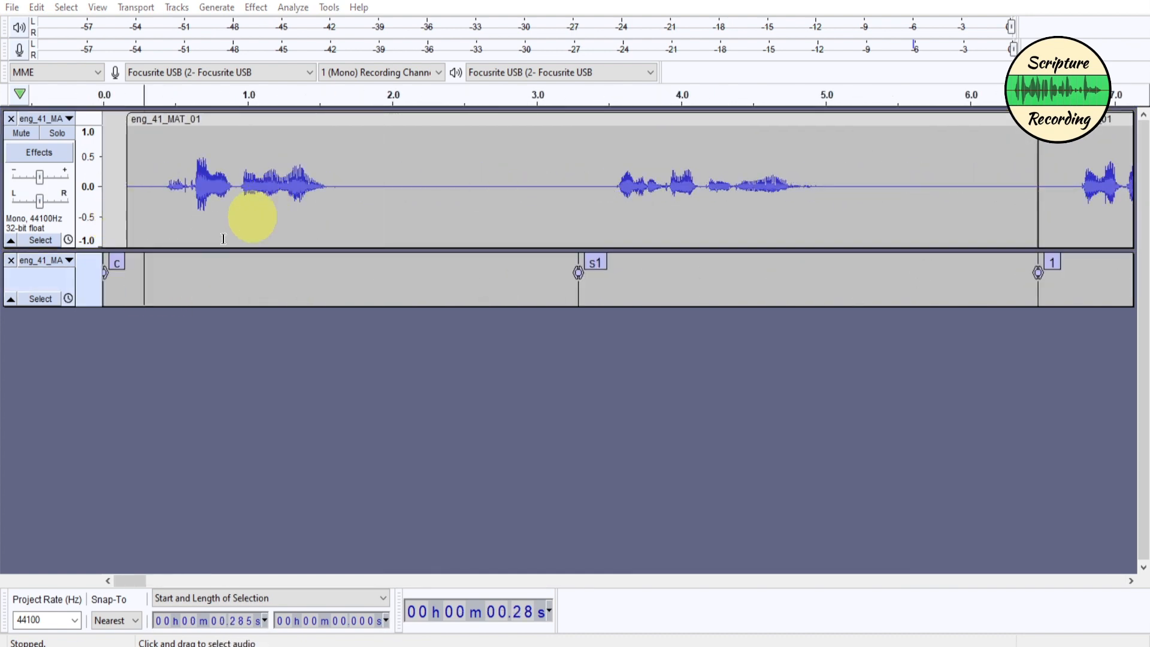
click(117, 267)
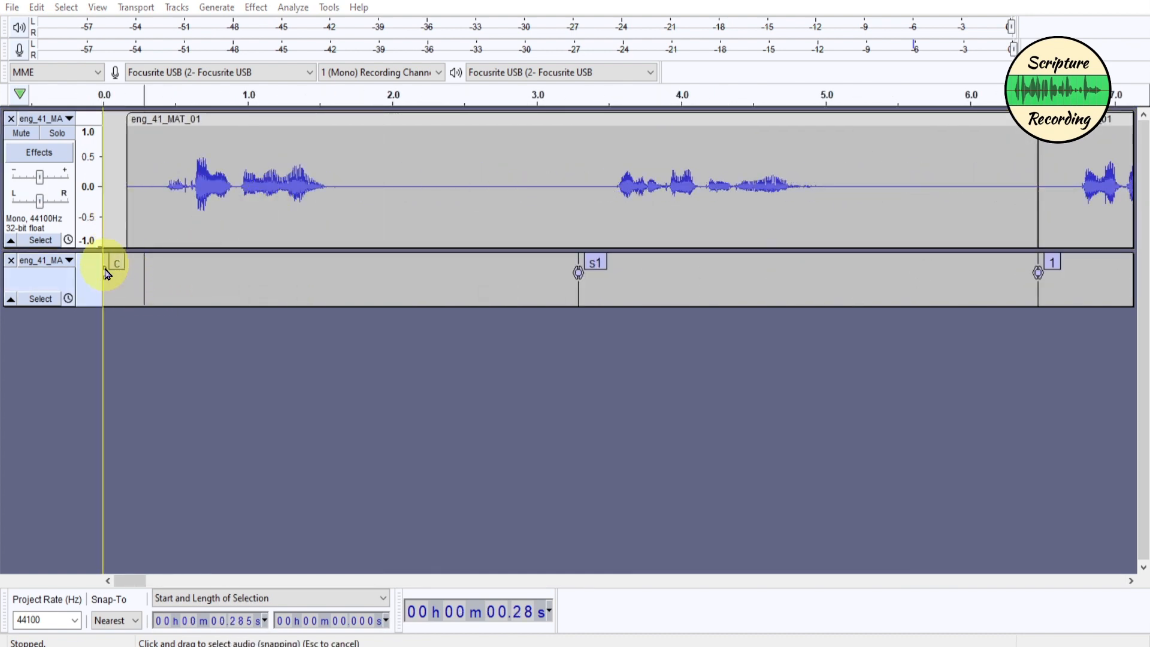
text(c)
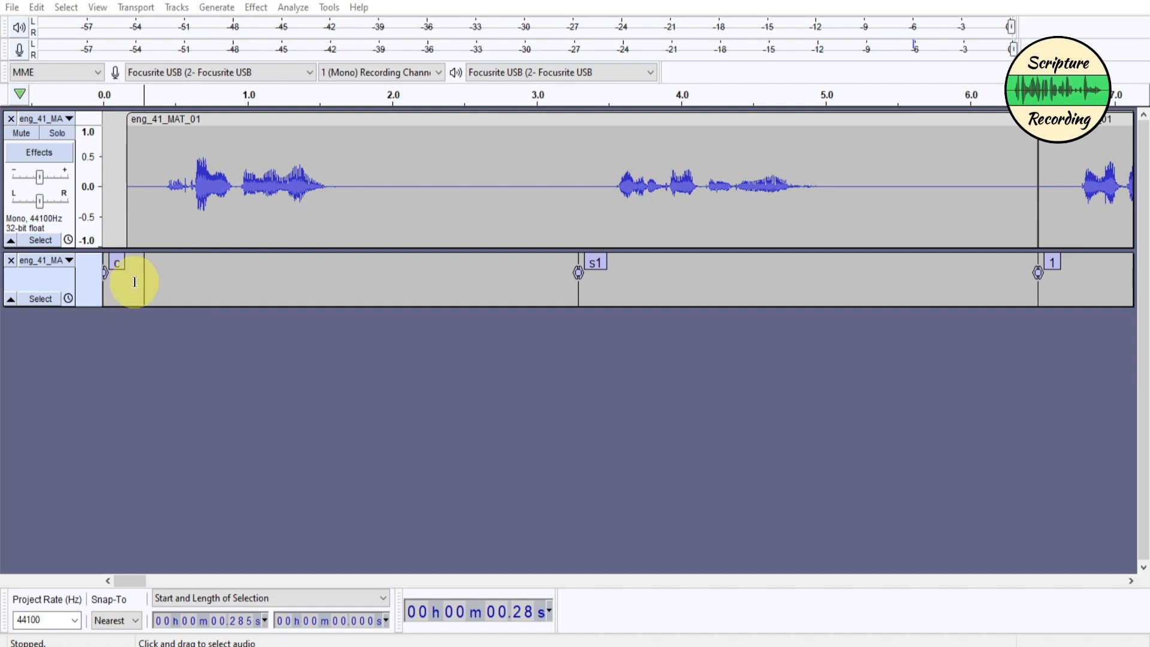
click(134, 282)
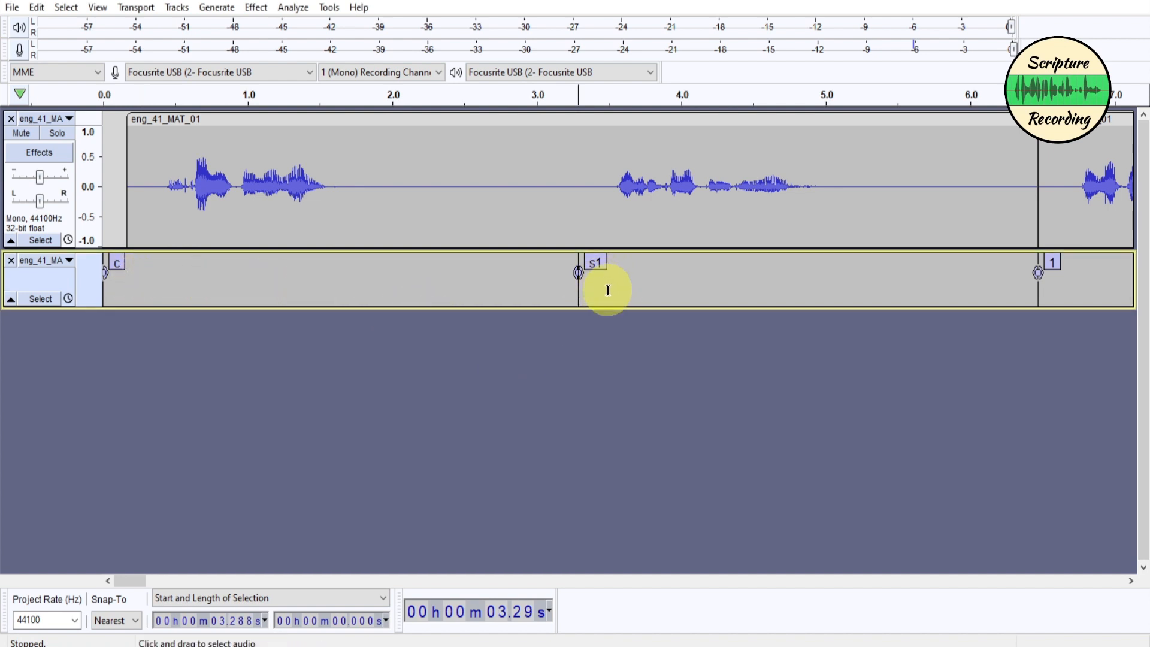
key(alt+Right)
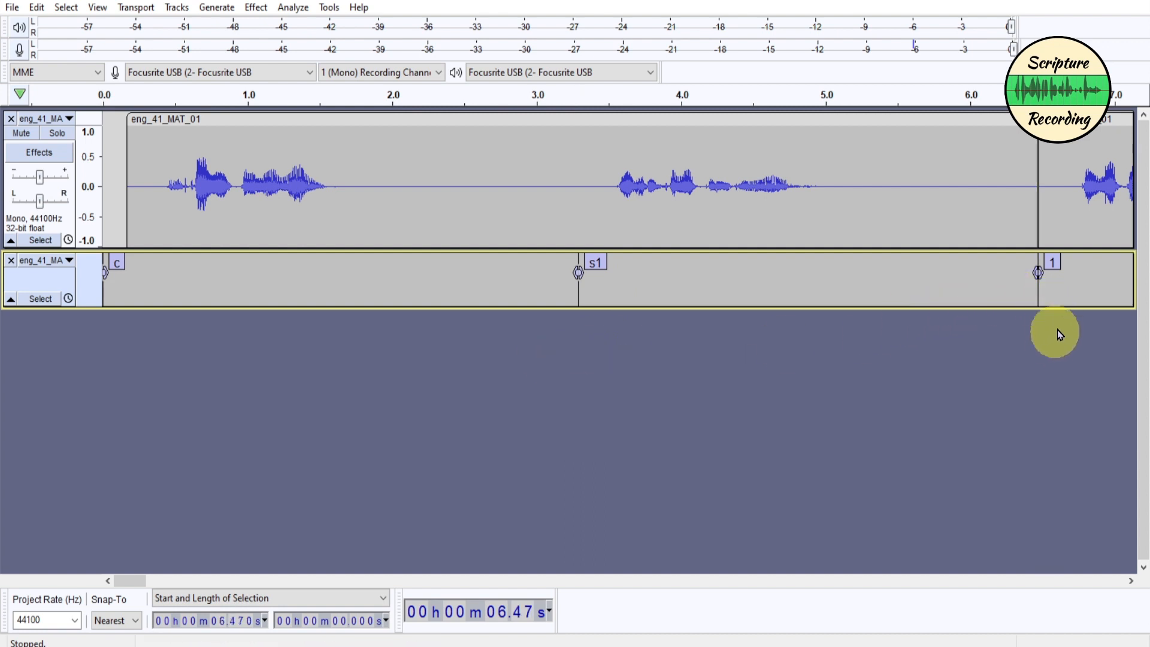
key(alt+Right)
key(alt+Right)
key(alt+Right)
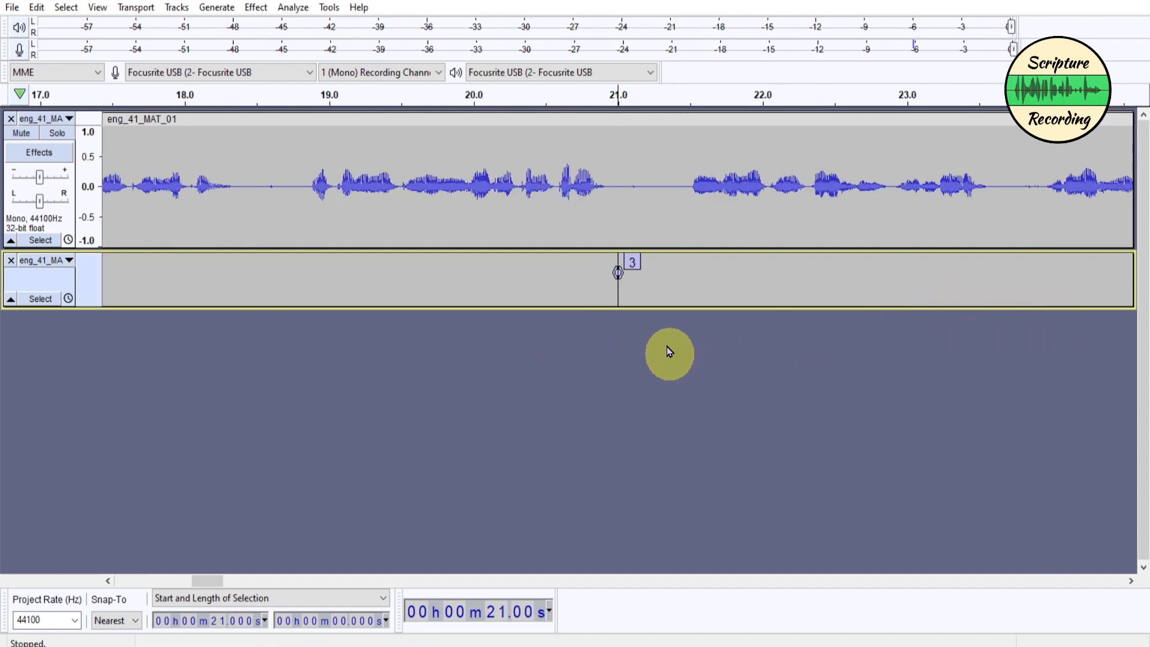
key(alt+Right)
key(alt+Right)
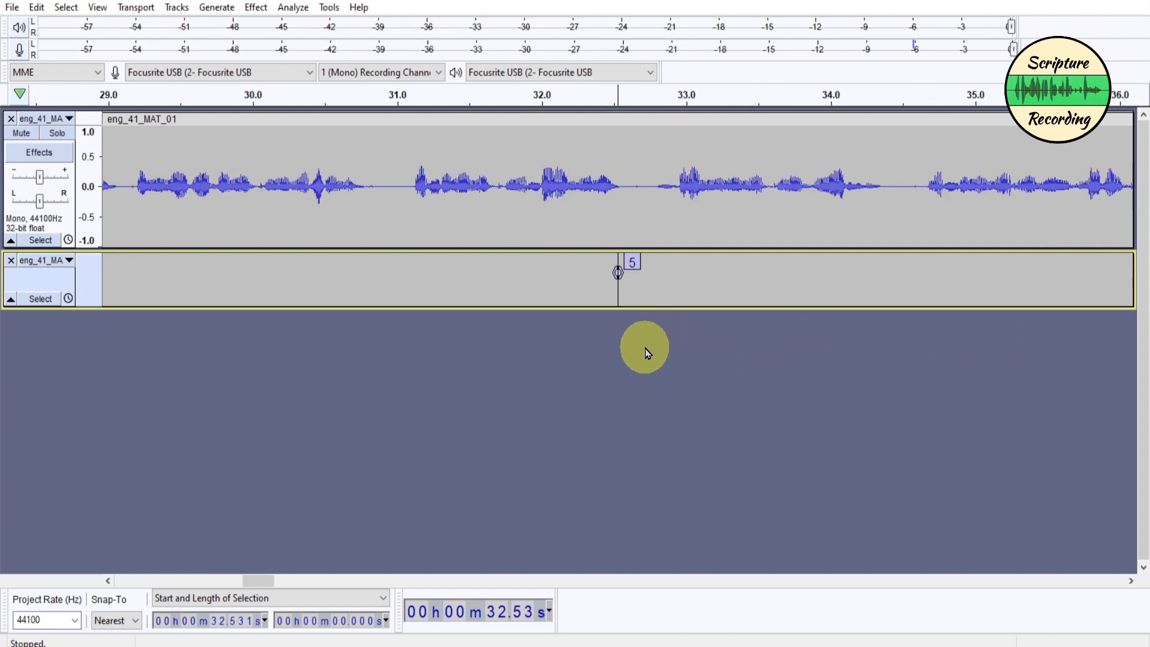
key(alt+Right)
key(alt+Right)
key(alt+Right)
key(alt+Right)
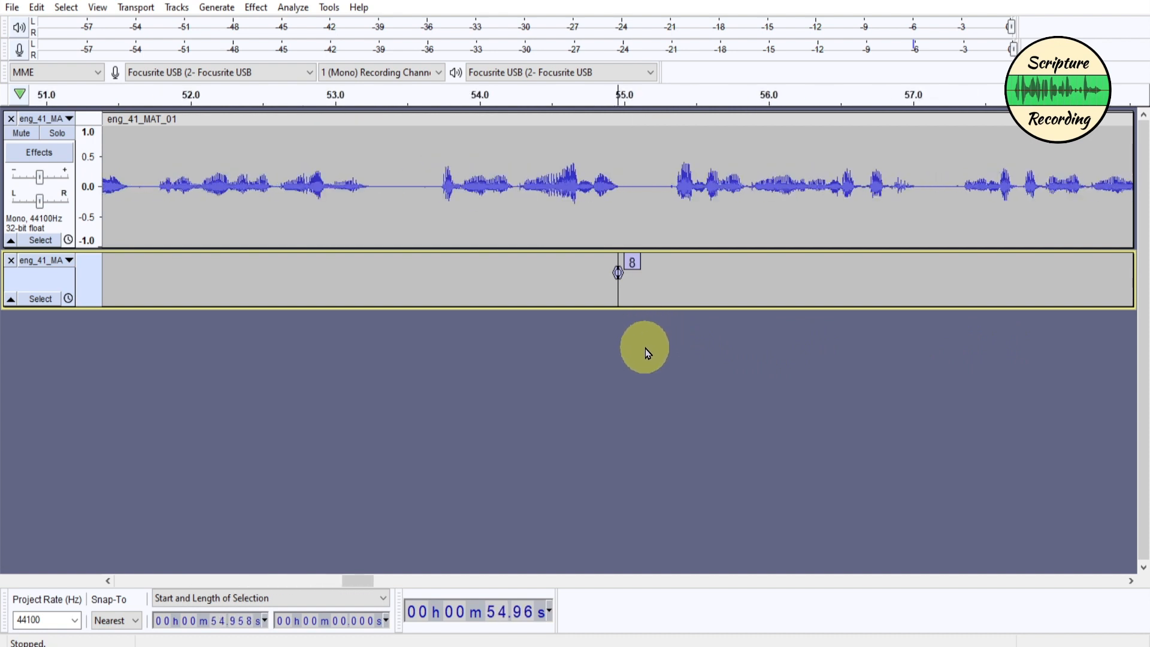
key(alt+Right)
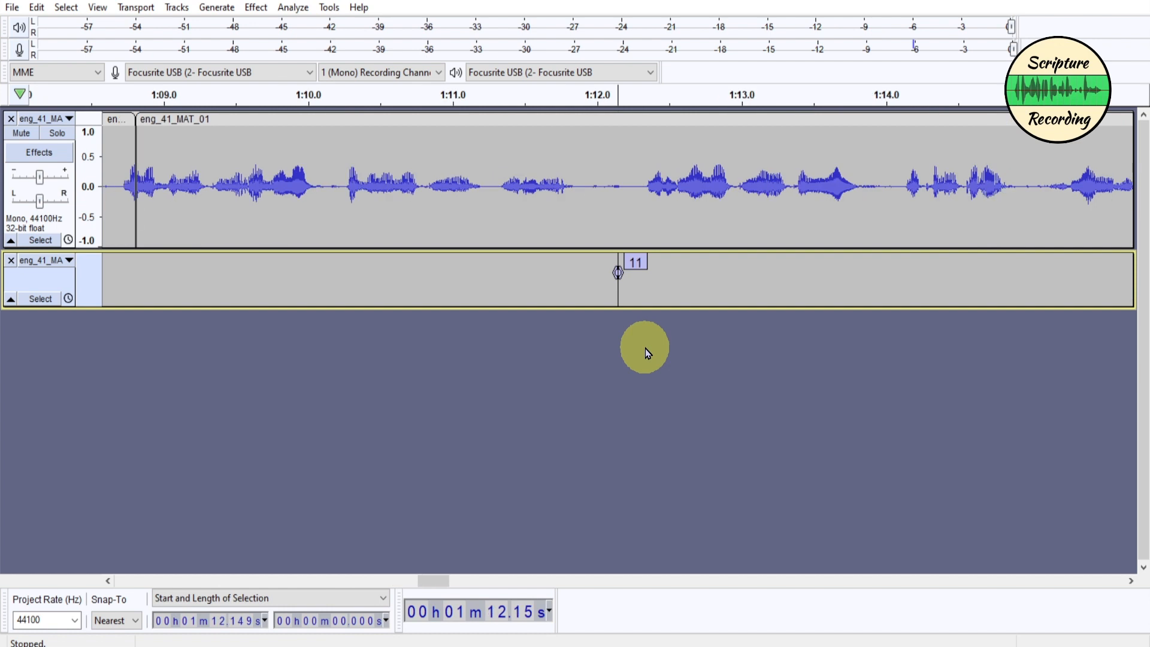
key(alt+Right)
key(alt+Right)
key(alt+Right)
key(alt+Right)
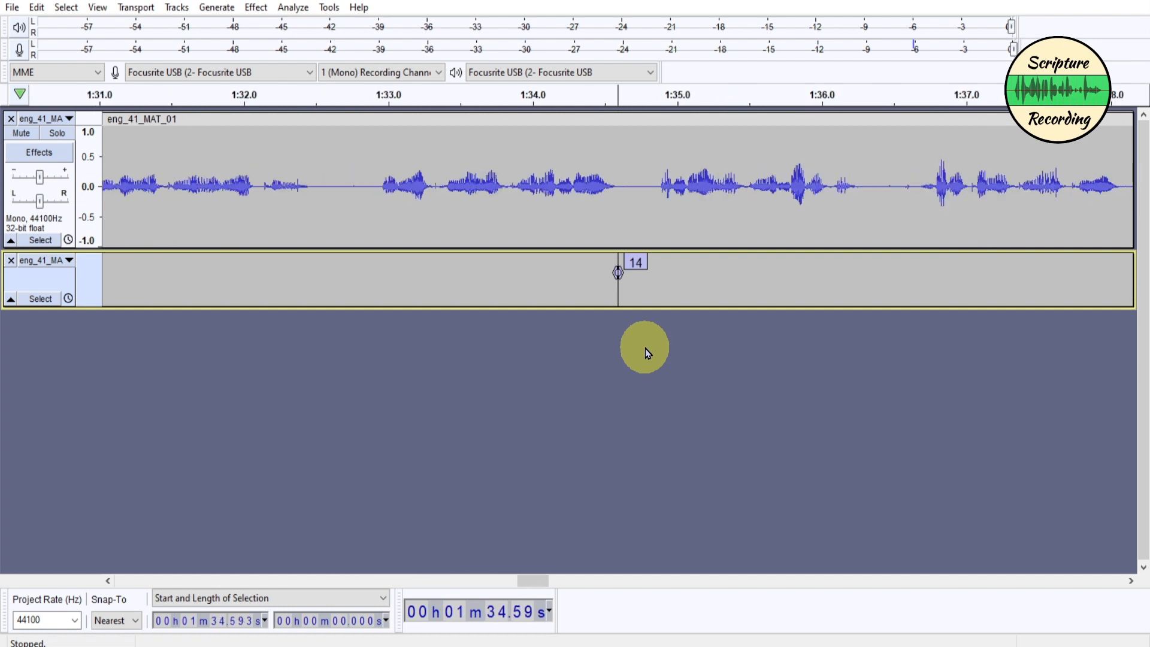
key(alt+Right)
key(alt+Right)
key(alt+Right)
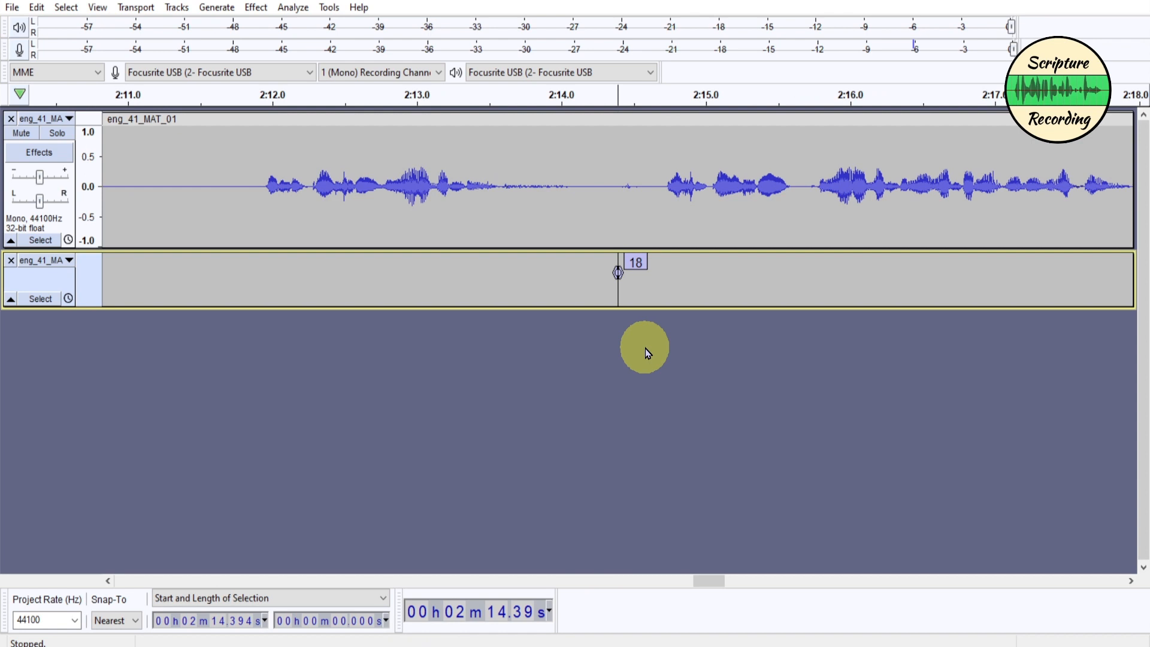
- Recheck labels s2 and 17, continue through label 20, and view the whole chapter again
key(alt+Left)
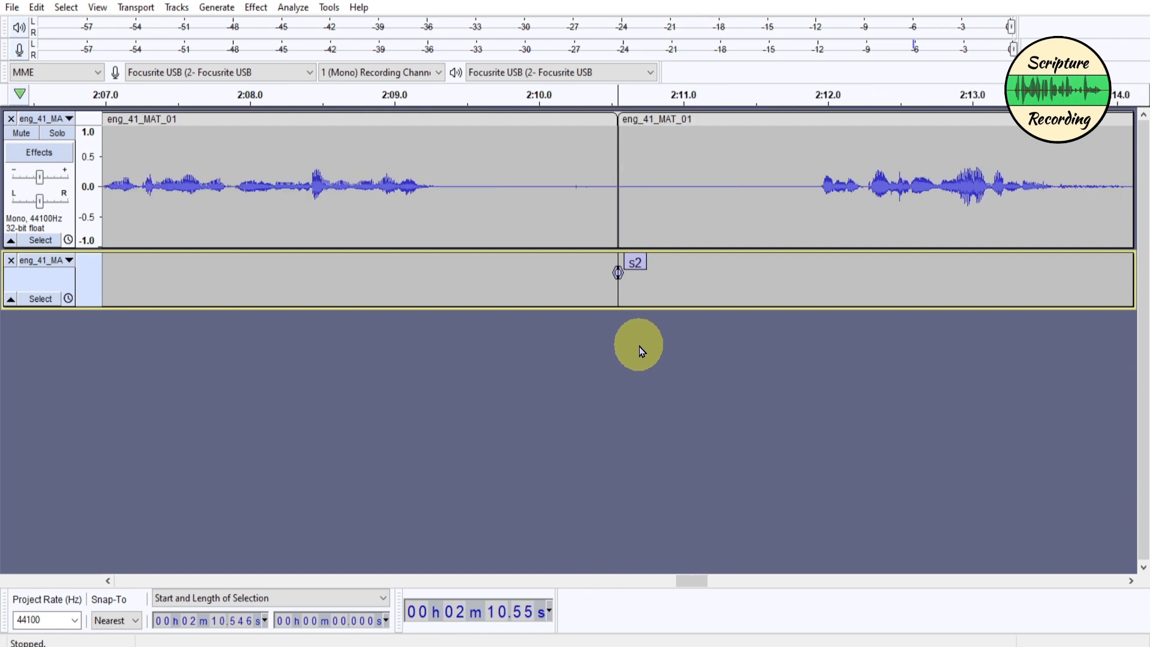
key(alt+Left)
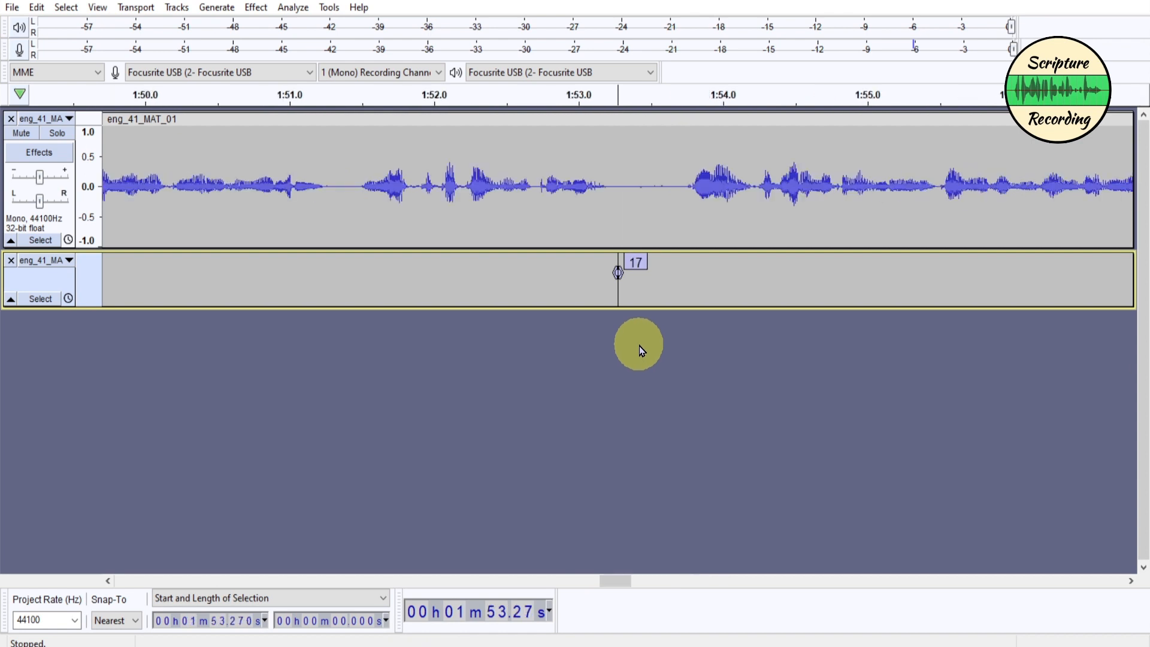
key(alt+Right)
key(alt+Right)
key(alt+Right)
key(alt+Right)
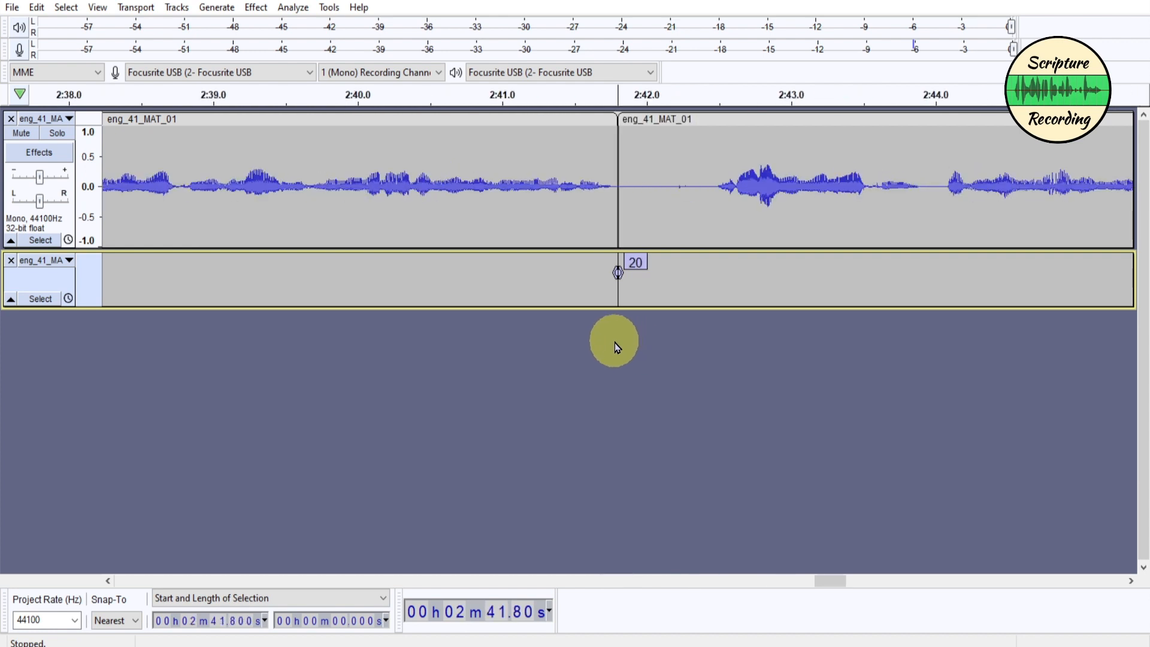
key(ctrl+f)
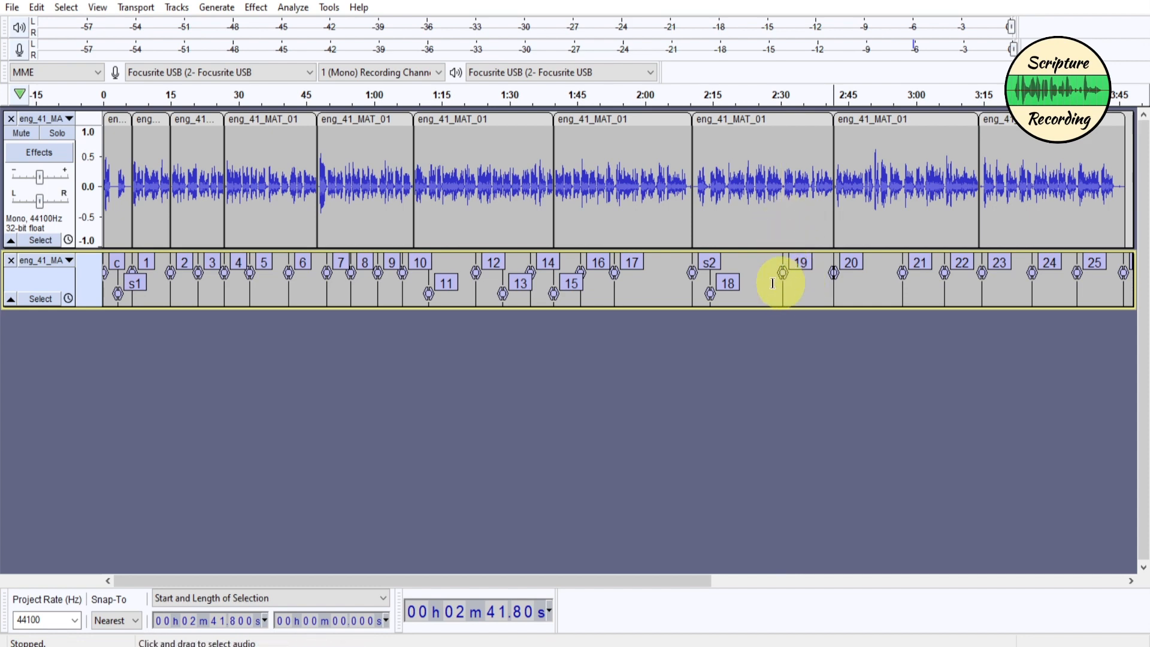
click(686, 324)
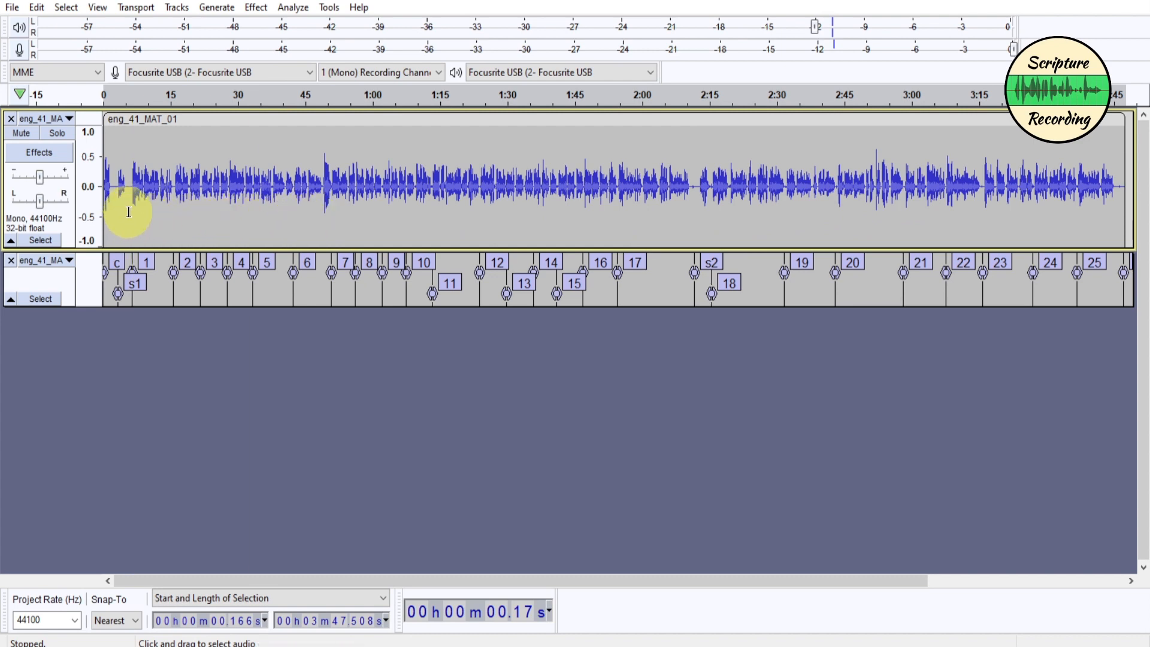
- Amplify the verse 1 audio by 3 dB over about 11.17 s starting at about 5.00 s
drag(125, 216, 176, 231)
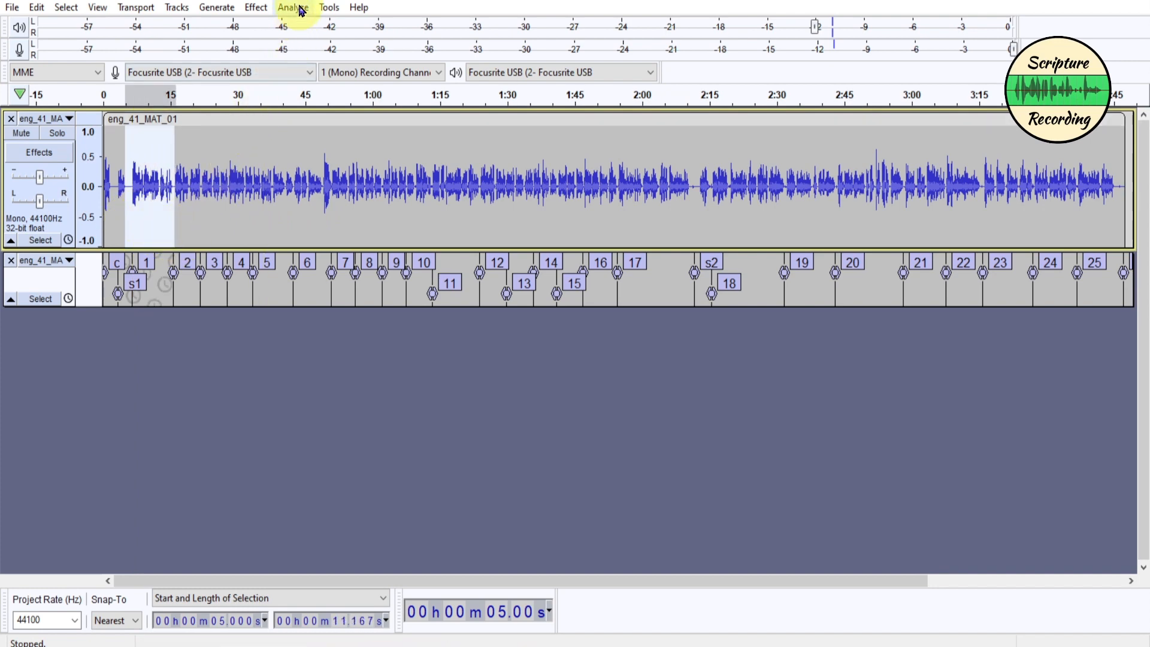
click(328, 8)
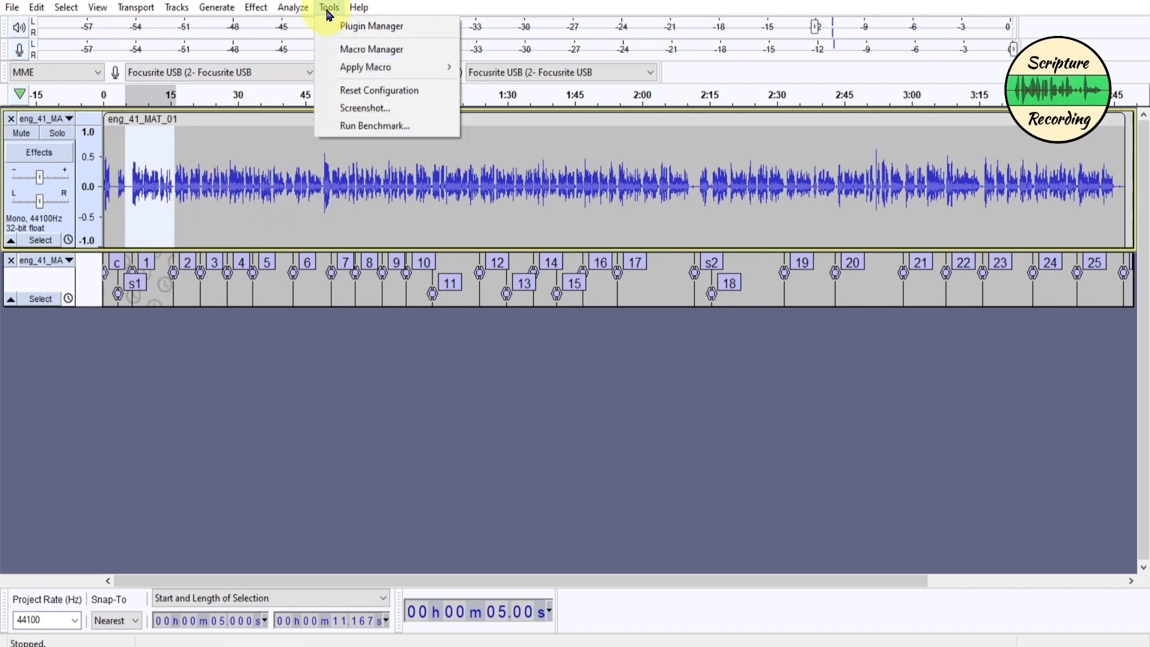
mouse_move(256, 9)
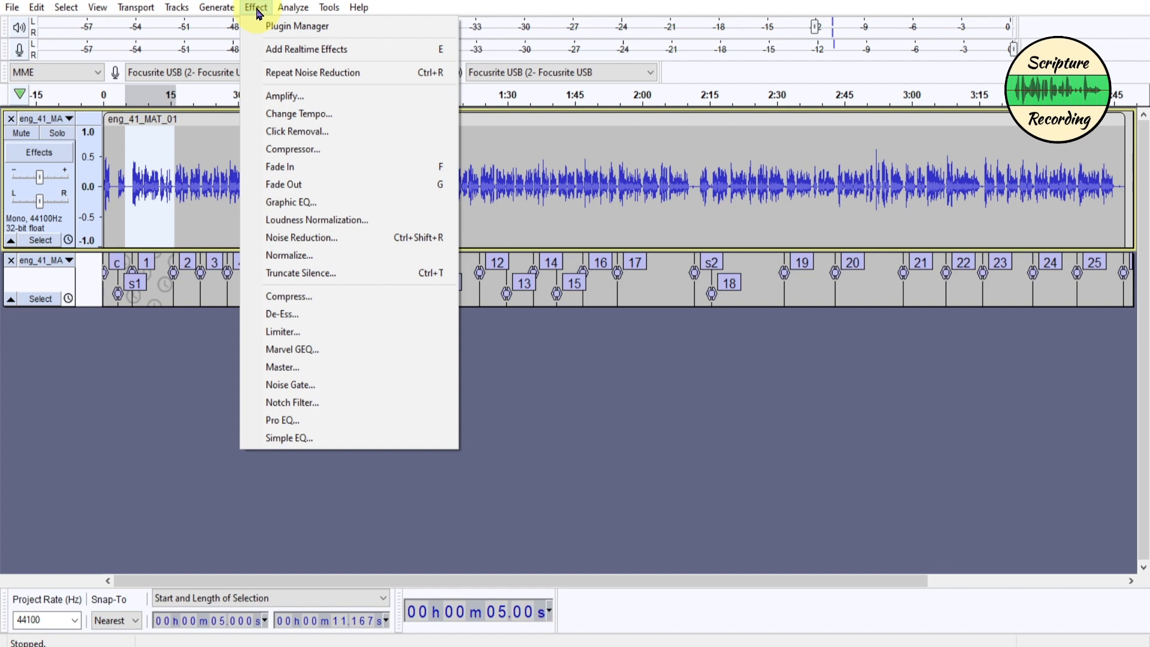
click(285, 96)
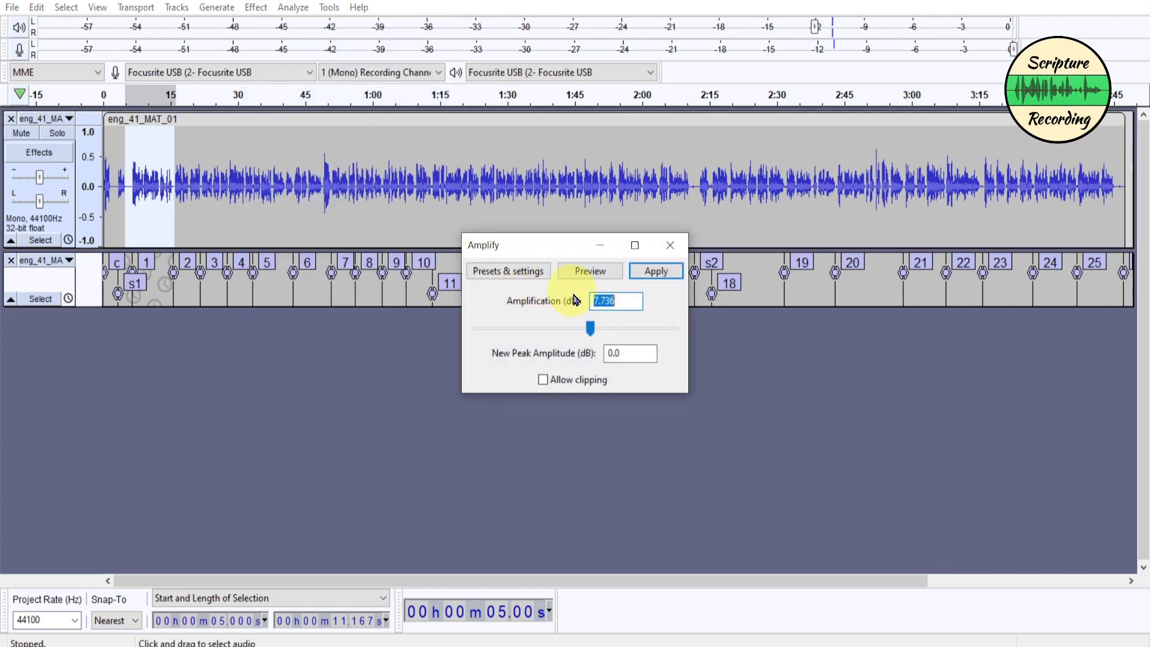
text(3)
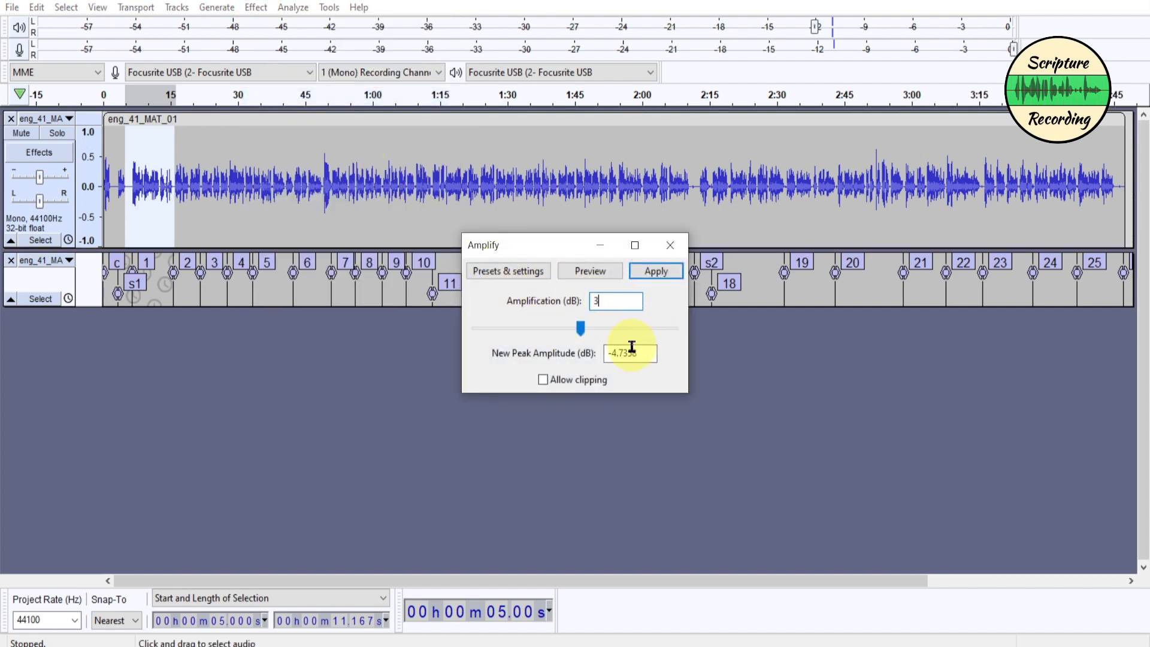
click(656, 273)
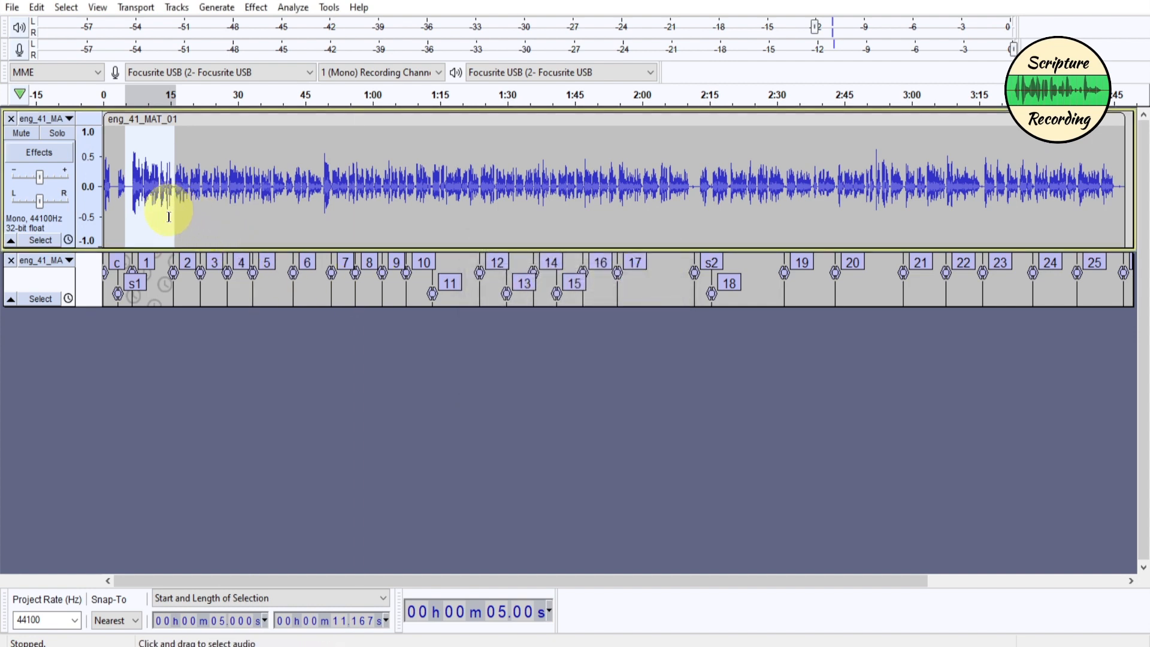
click(345, 218)
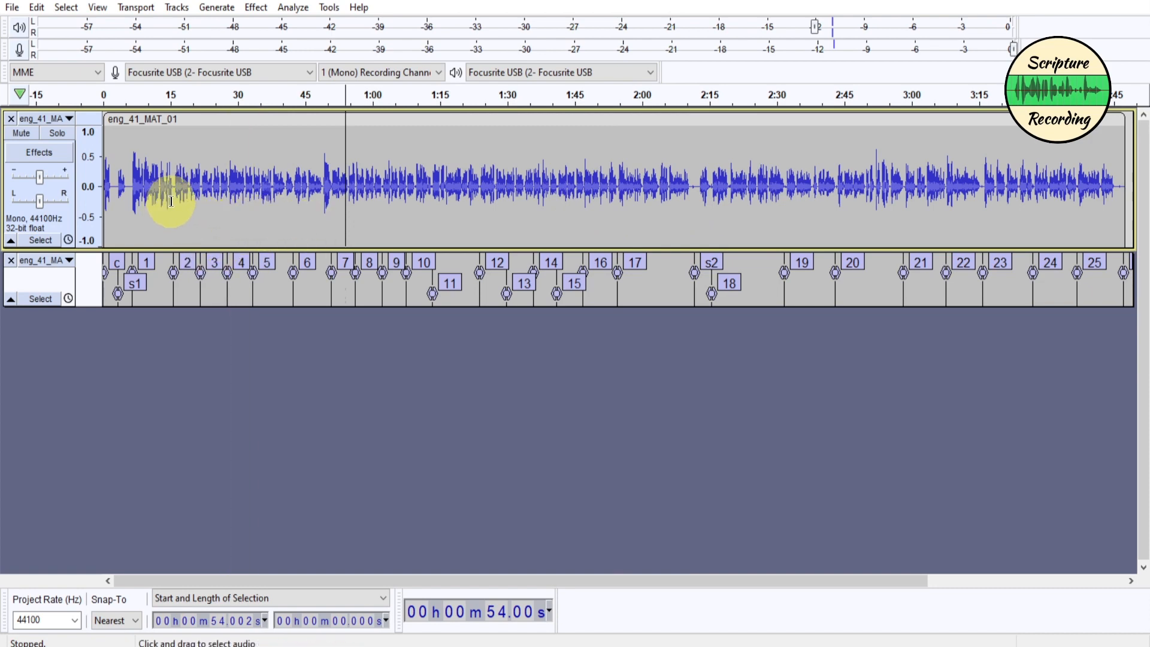
- Amplify the verse 1 audio by -3 dB over about 10.5 s starting at about 5.67 s, and select the peak near label 7
drag(176, 210, 128, 231)
click(298, 12)
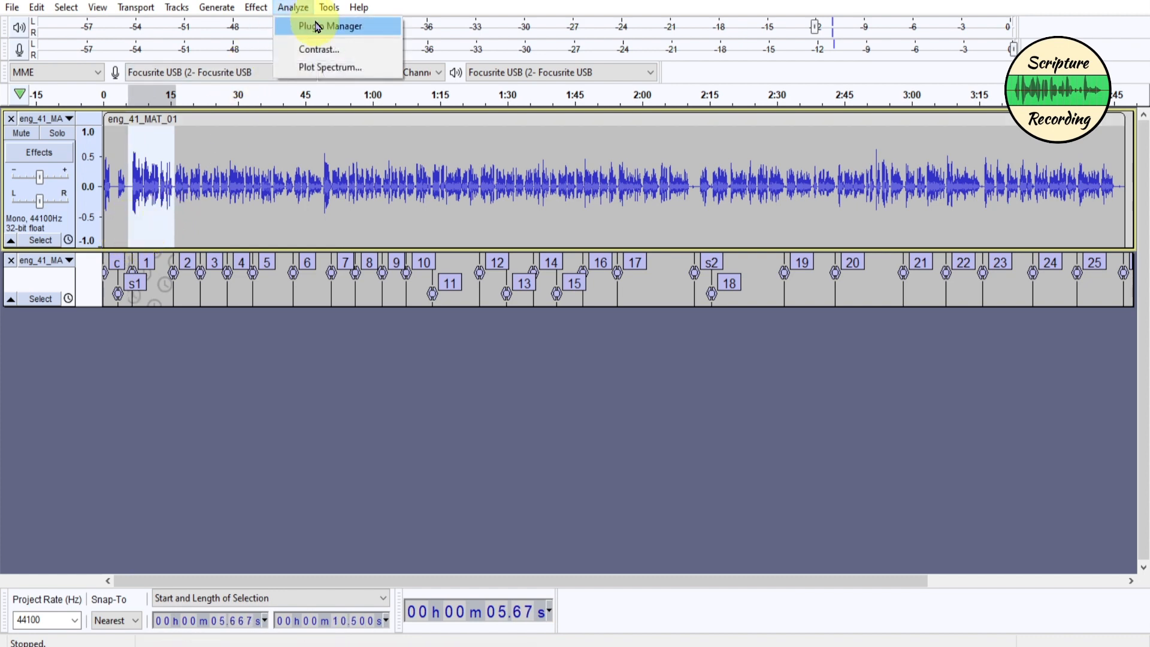
mouse_move(258, 9)
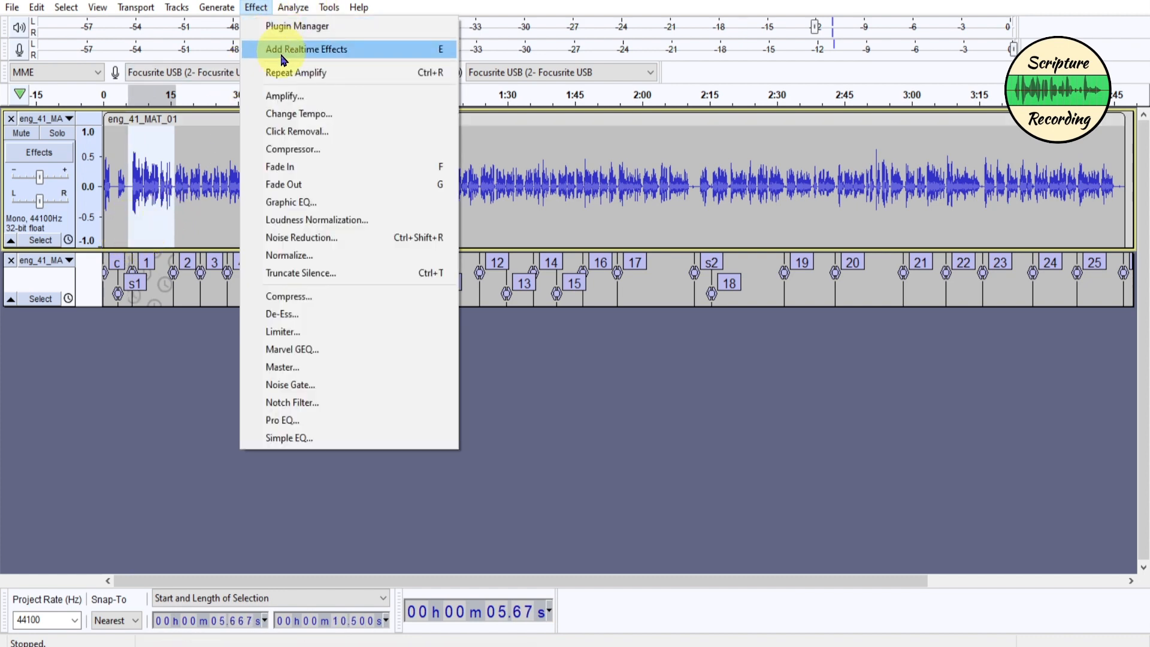
click(290, 96)
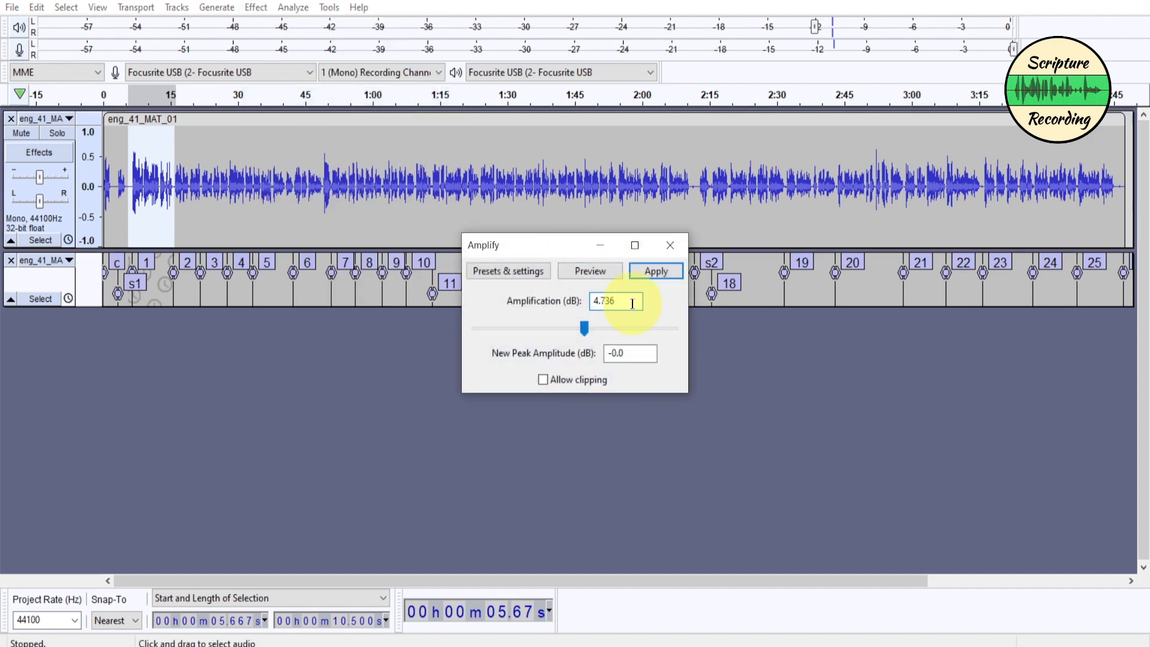
text(-3)
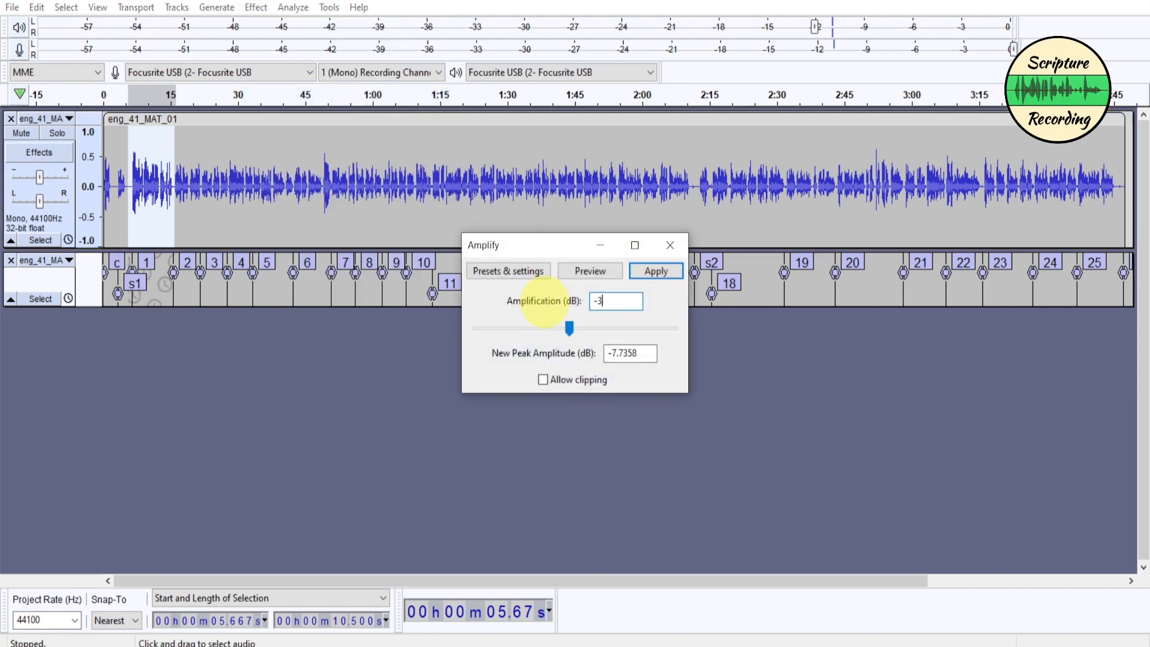
key(Return)
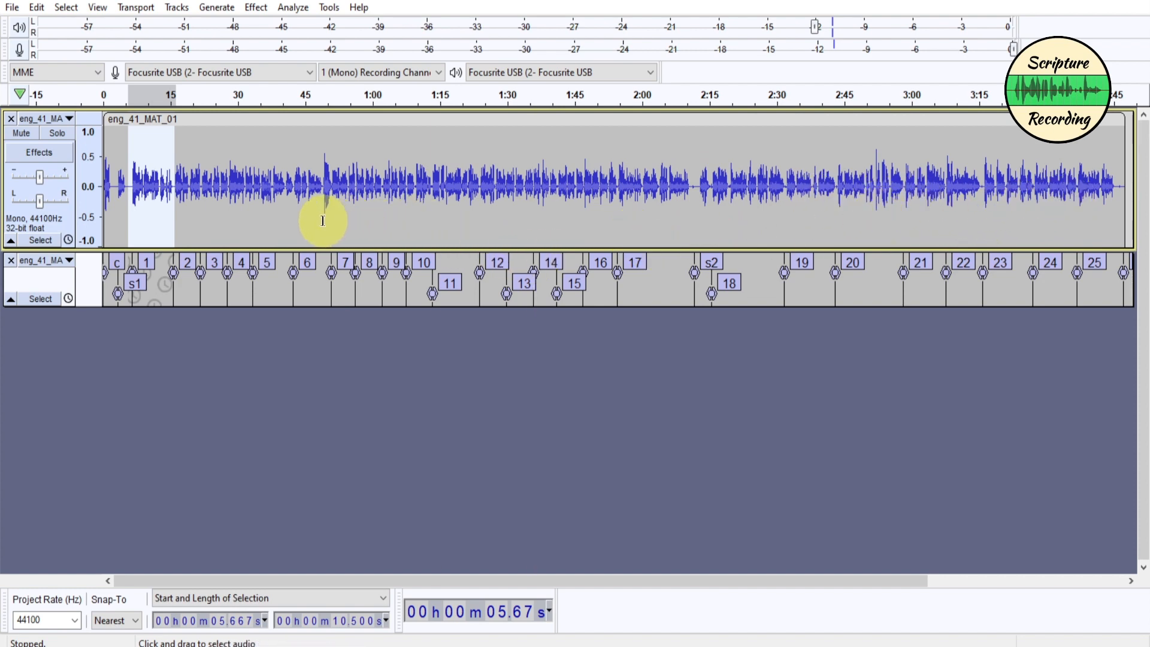
drag(321, 220, 333, 221)
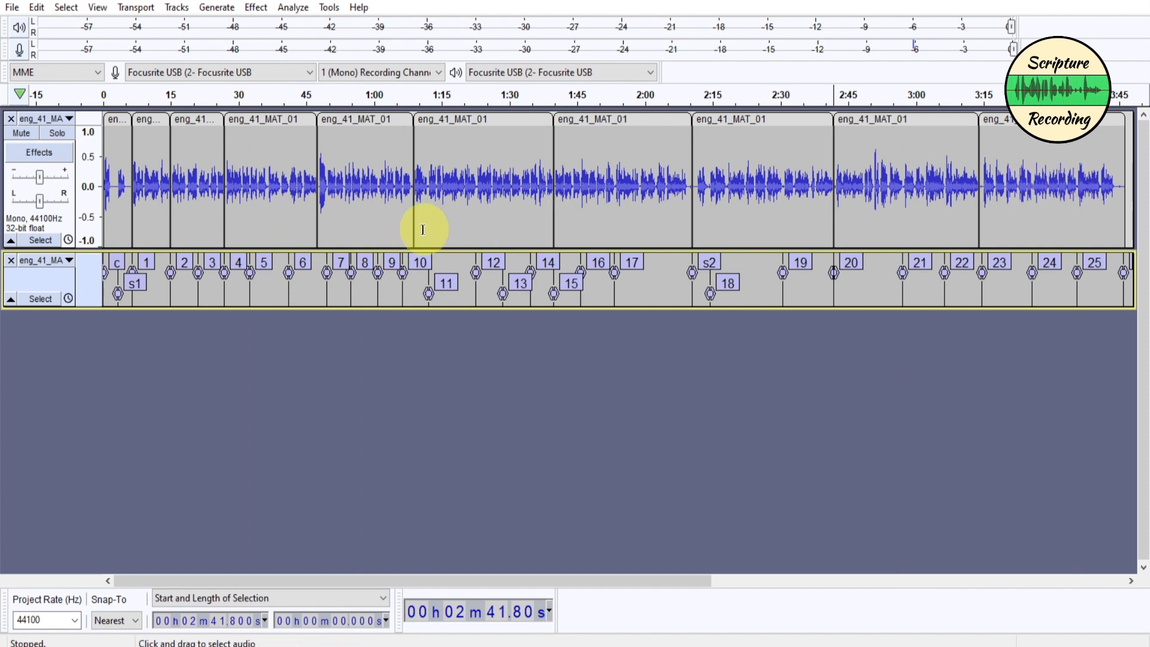
- Capture a Noise Reduction profile from the silent pause just after label 17, about 0.4 s starting at 1:53.27
scroll(419, 226, down, 1)
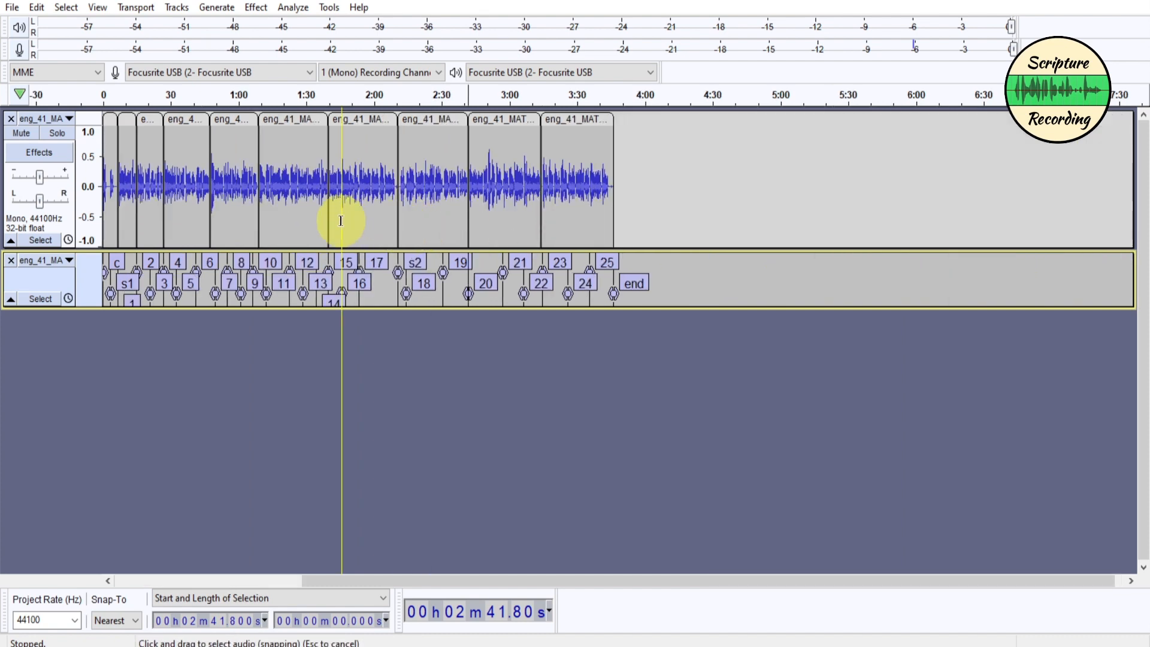
scroll(339, 220, up, 5)
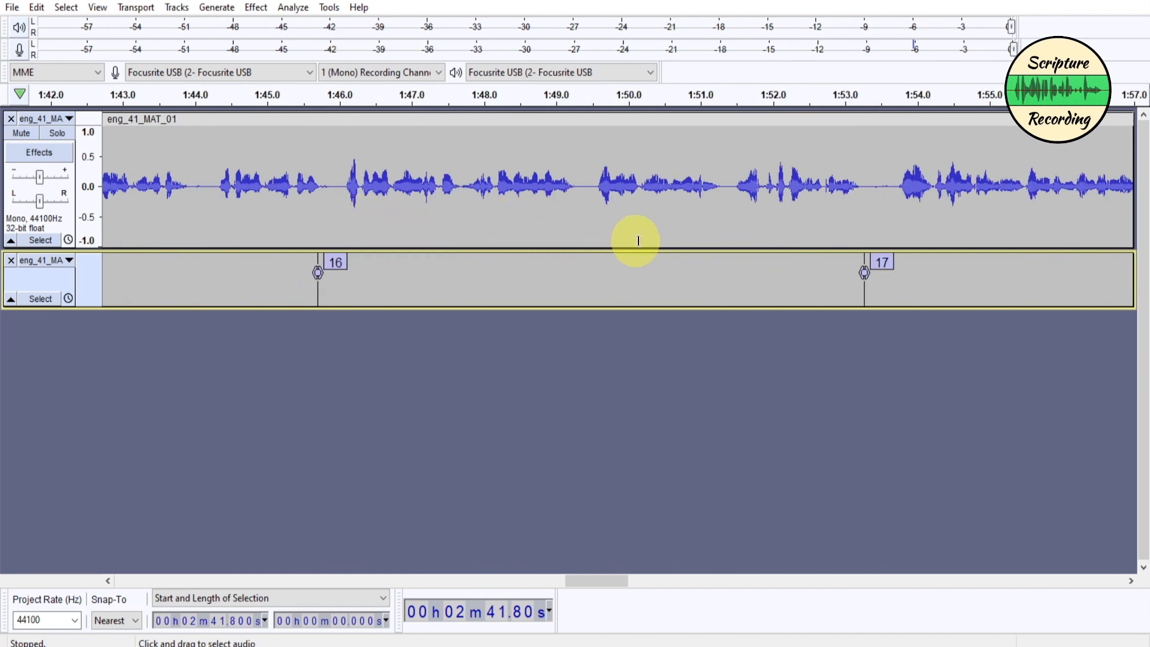
drag(892, 209, 864, 225)
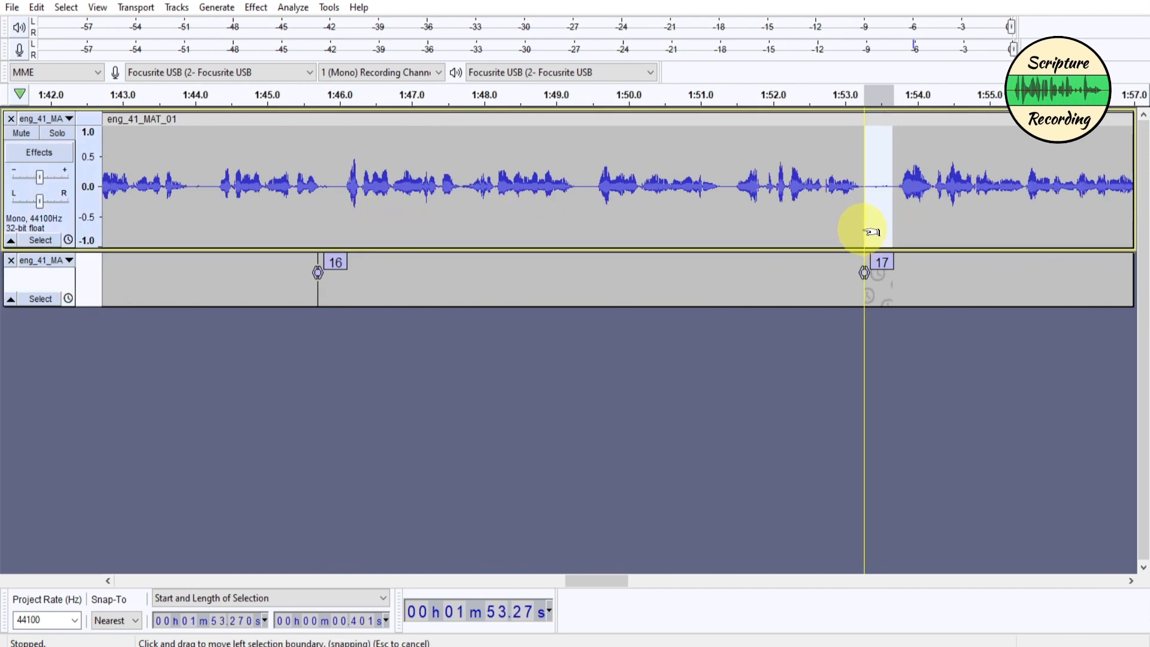
key(space)
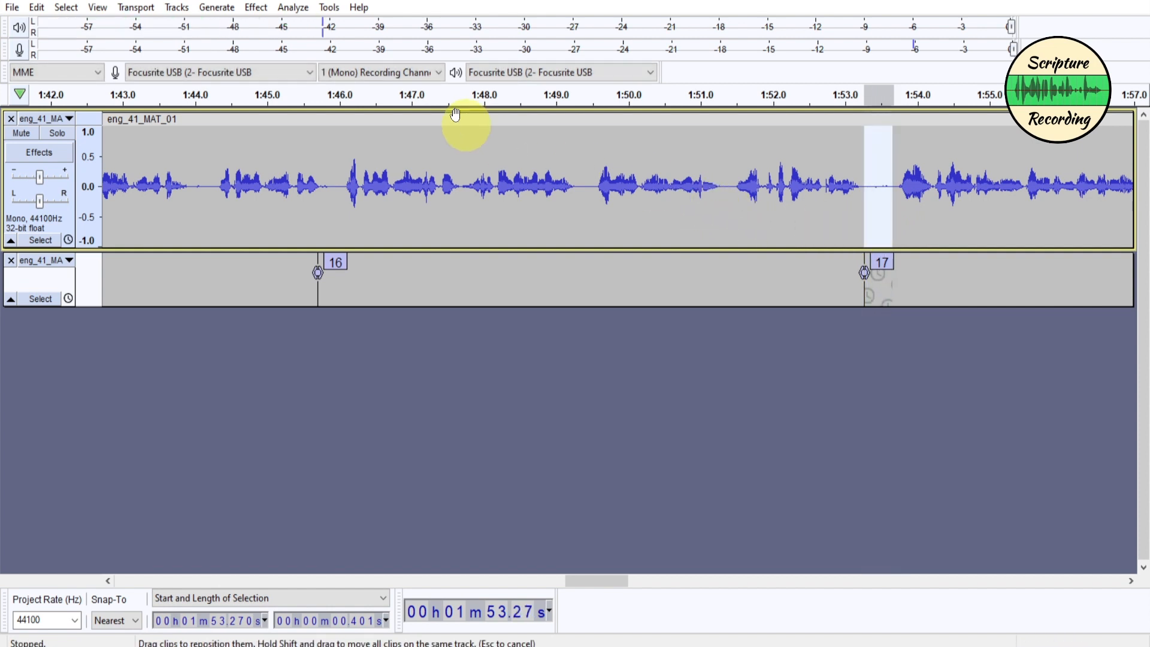
click(256, 7)
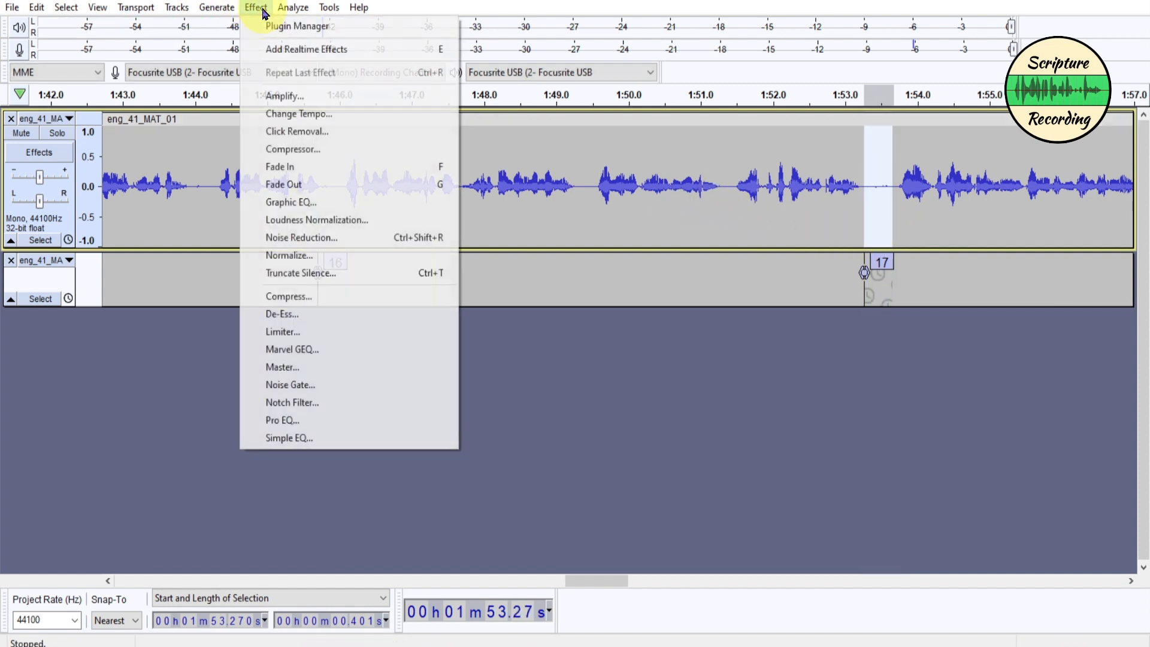
click(345, 239)
click(566, 245)
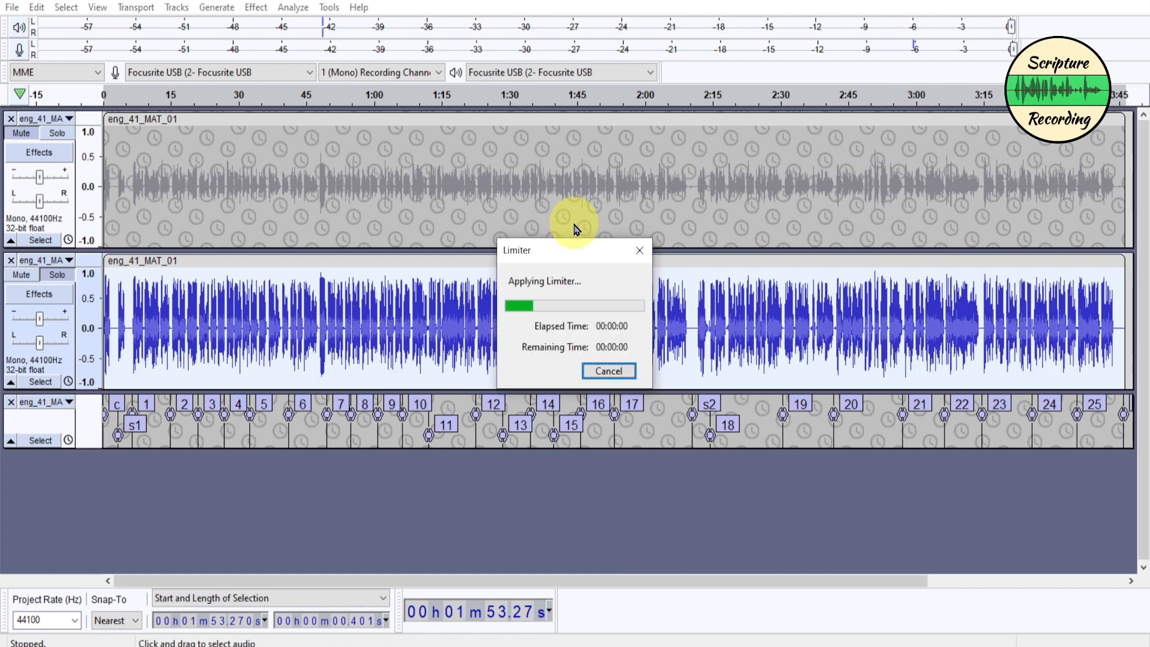
- Place the cursor in the chapter title of the processed track at about 1.36 s and set the playback level to 80%
key(ctrl+a)
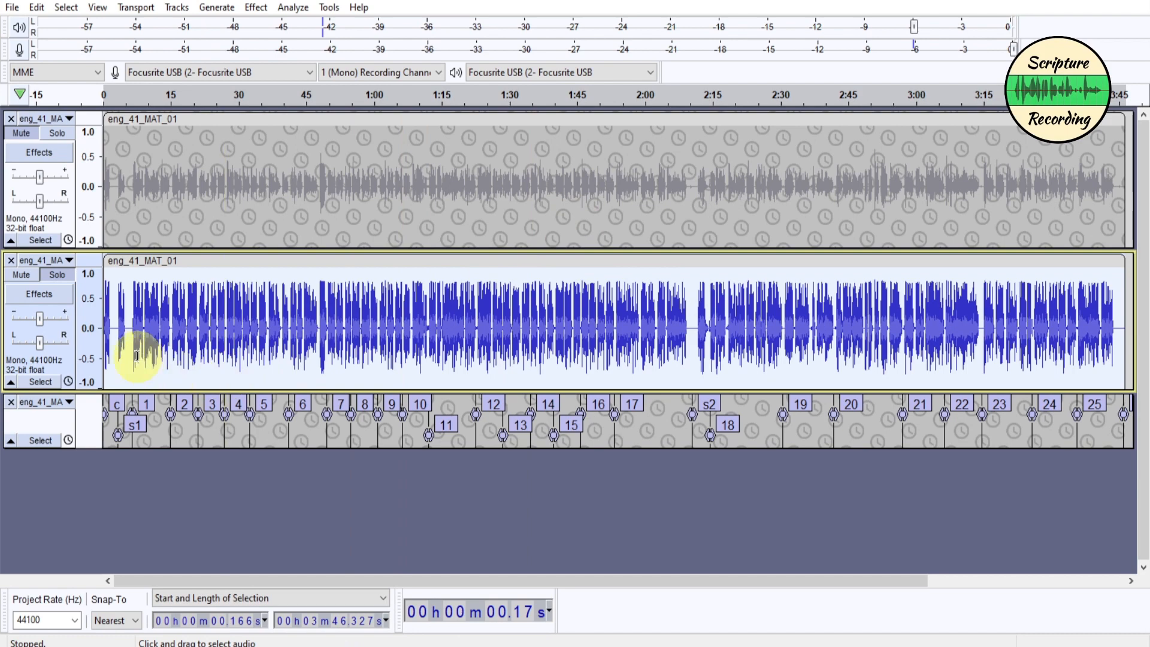
click(118, 346)
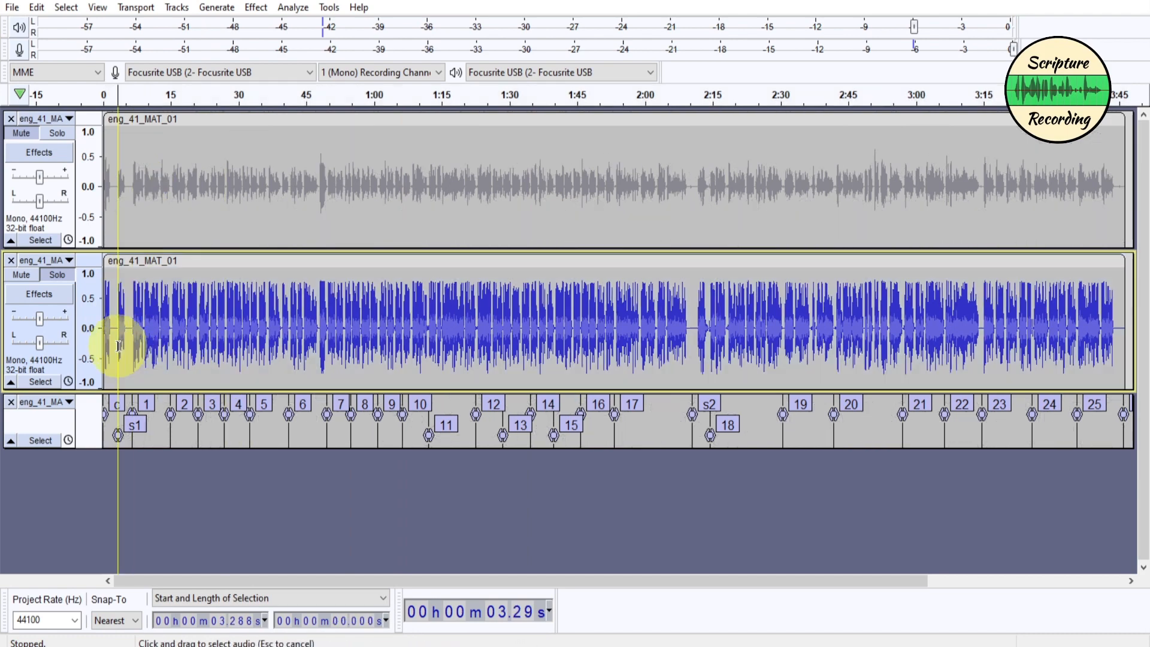
key(ctrl+3)
scroll(110, 355, up, 6)
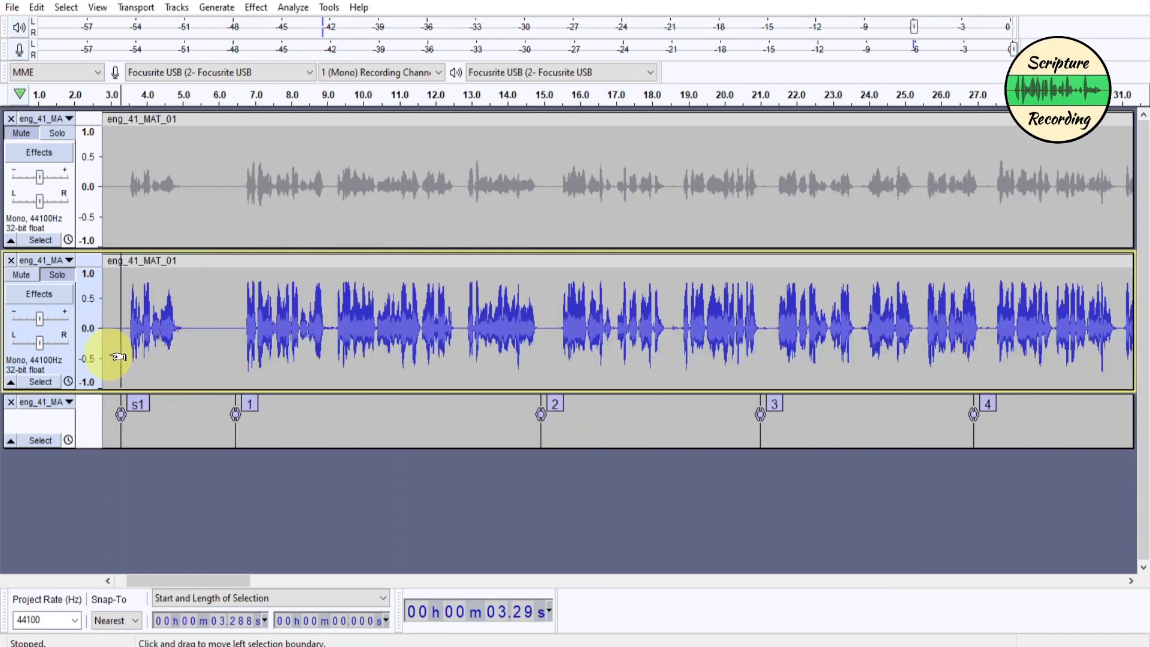
drag(118, 357, 3, 353)
click(142, 353)
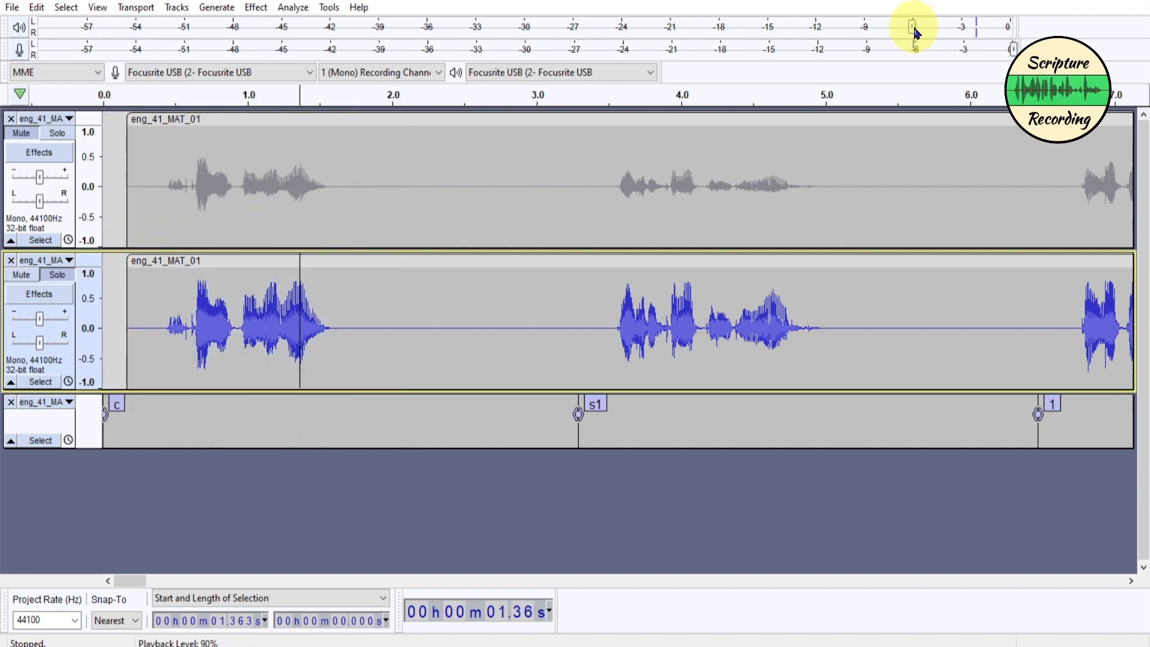
drag(914, 31, 816, 28)
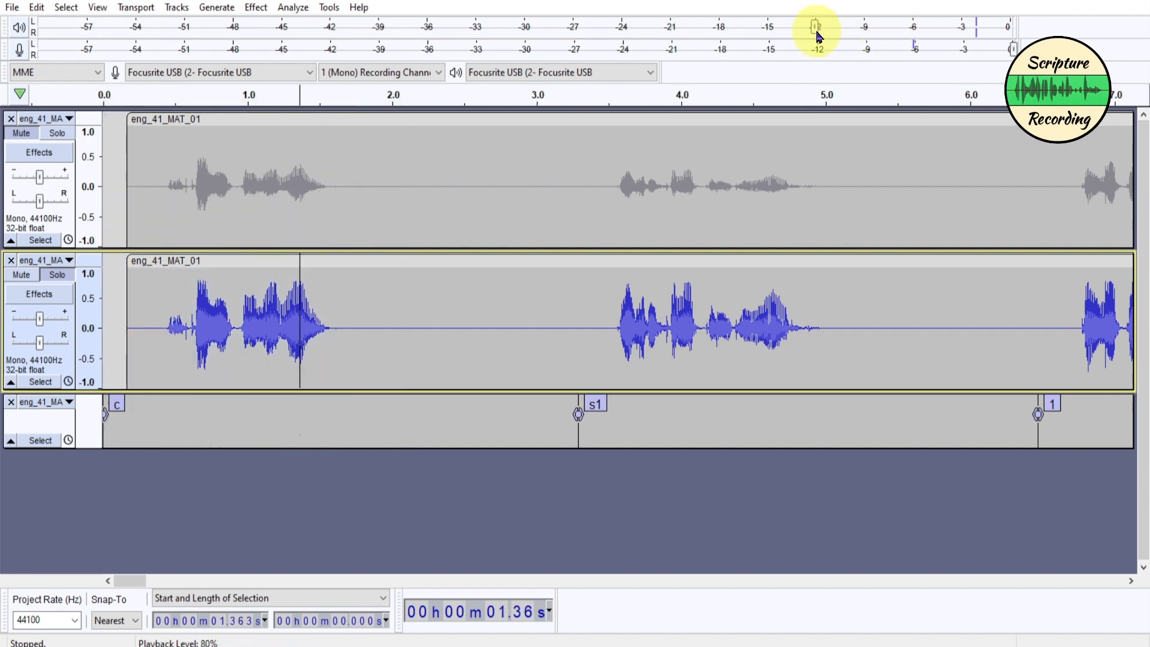
- Play the processed track from about 0.36 s, through the chapter title and section heading into verse 1
click(155, 352)
key(space)
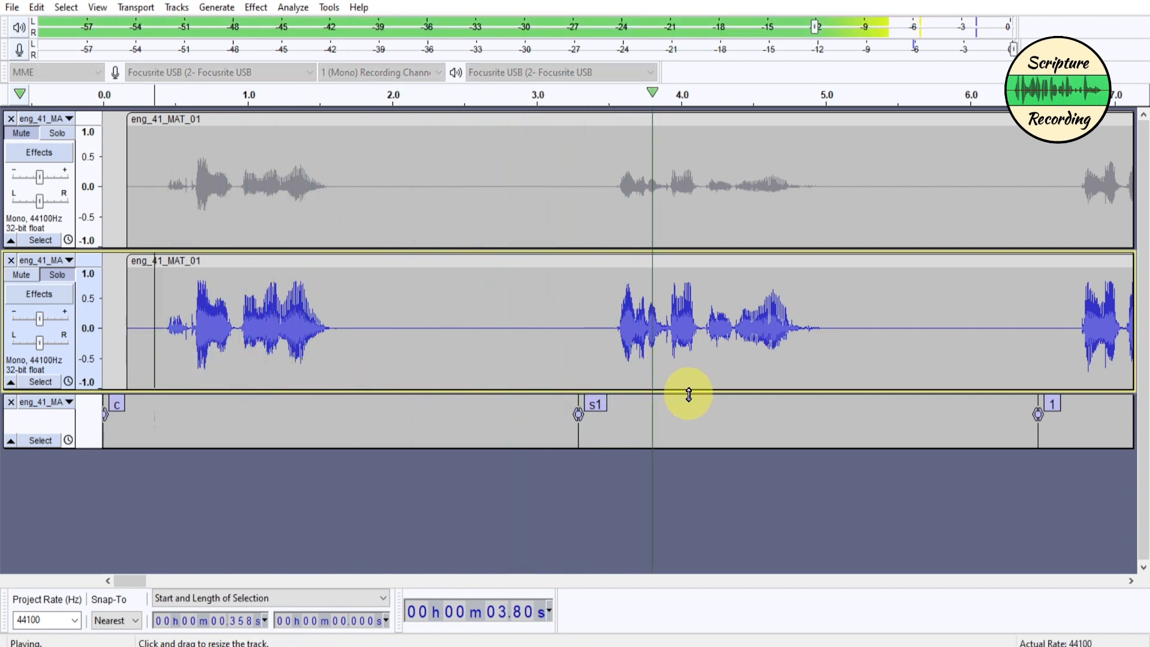
scroll(655, 392, up, 2)
scroll(651, 390, down, 4)
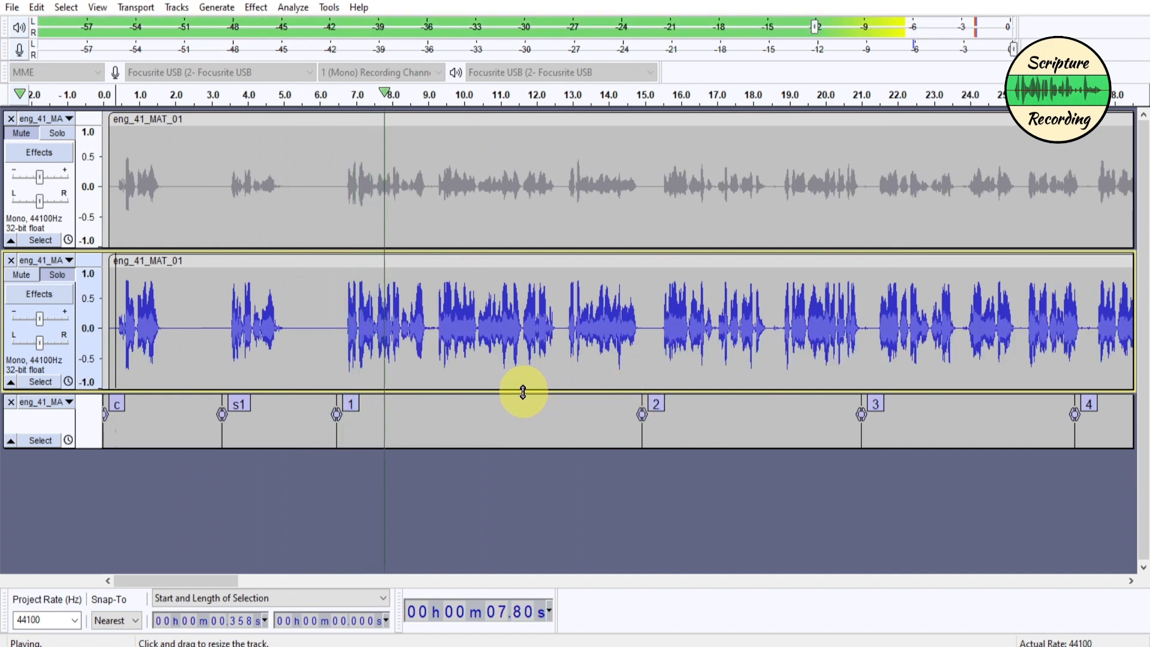
key(x)
- Record a replacement take for the last phrase of verse 1 on a new track from 12.81 s, and delete the take
click(565, 360)
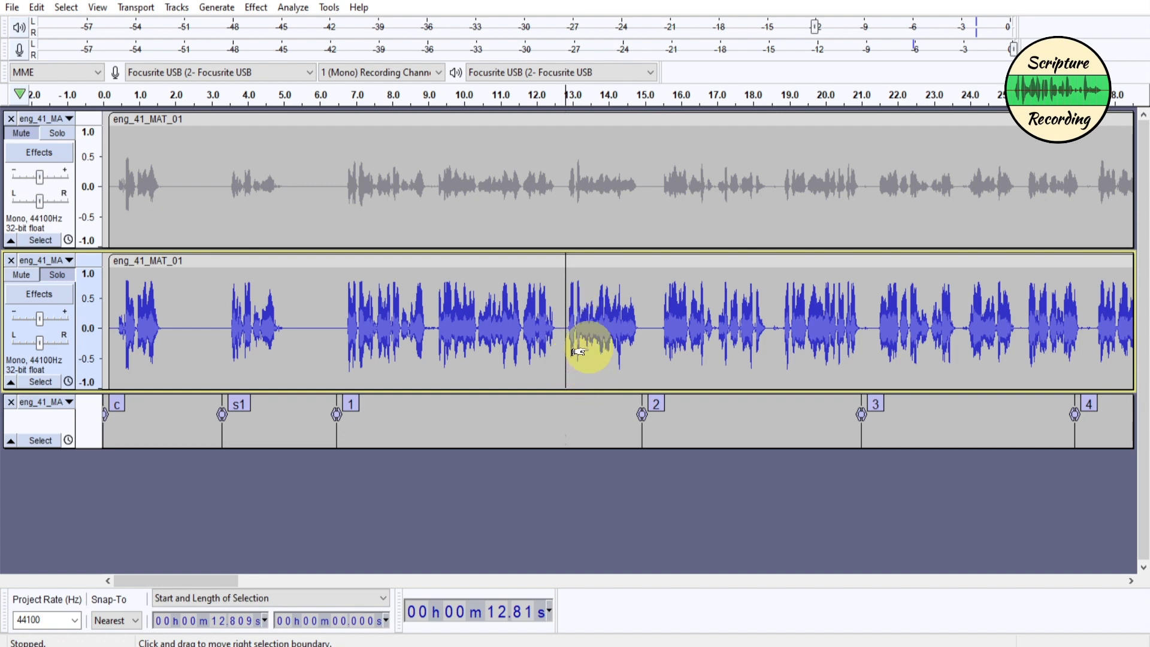
key(r)
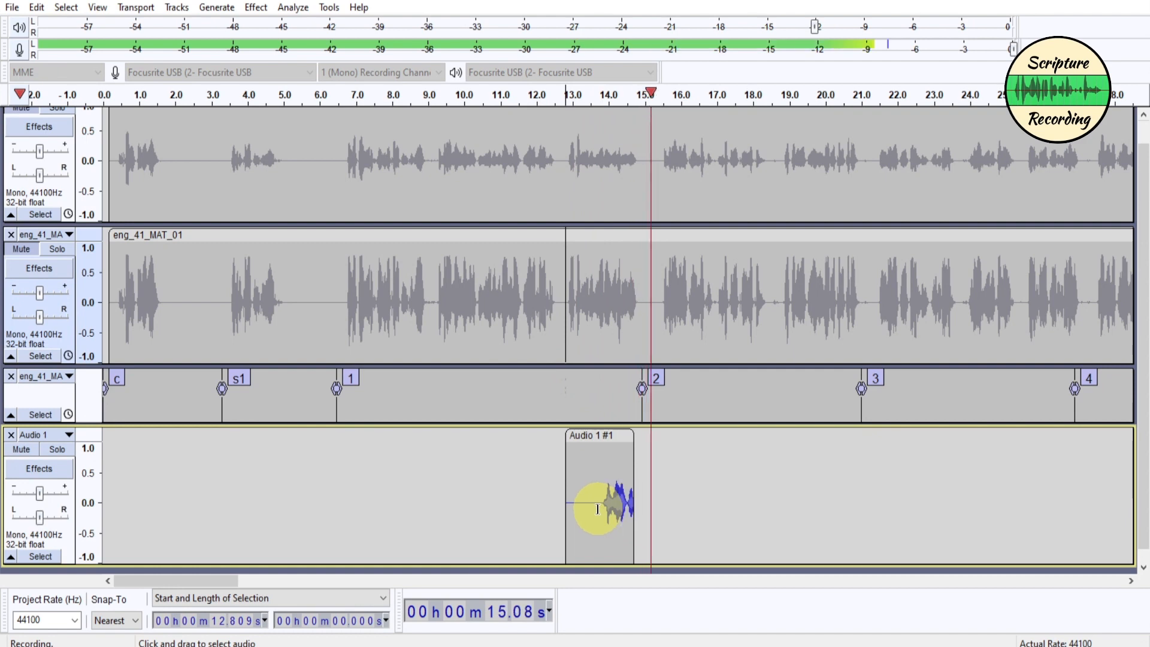
key(space)
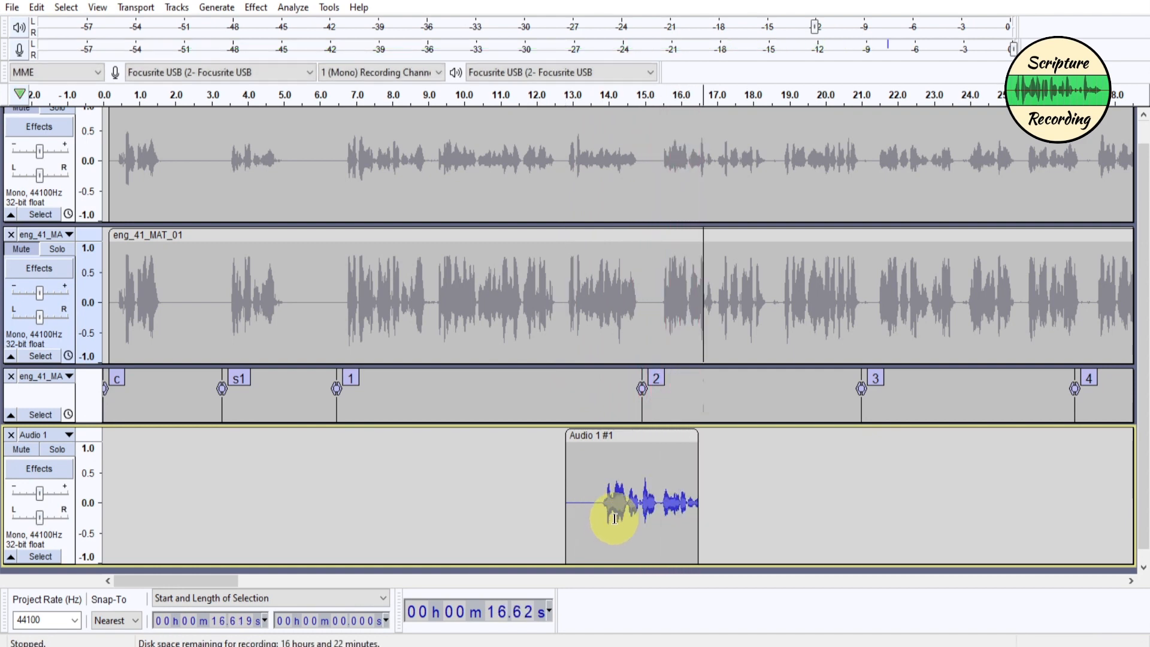
double_click(604, 489)
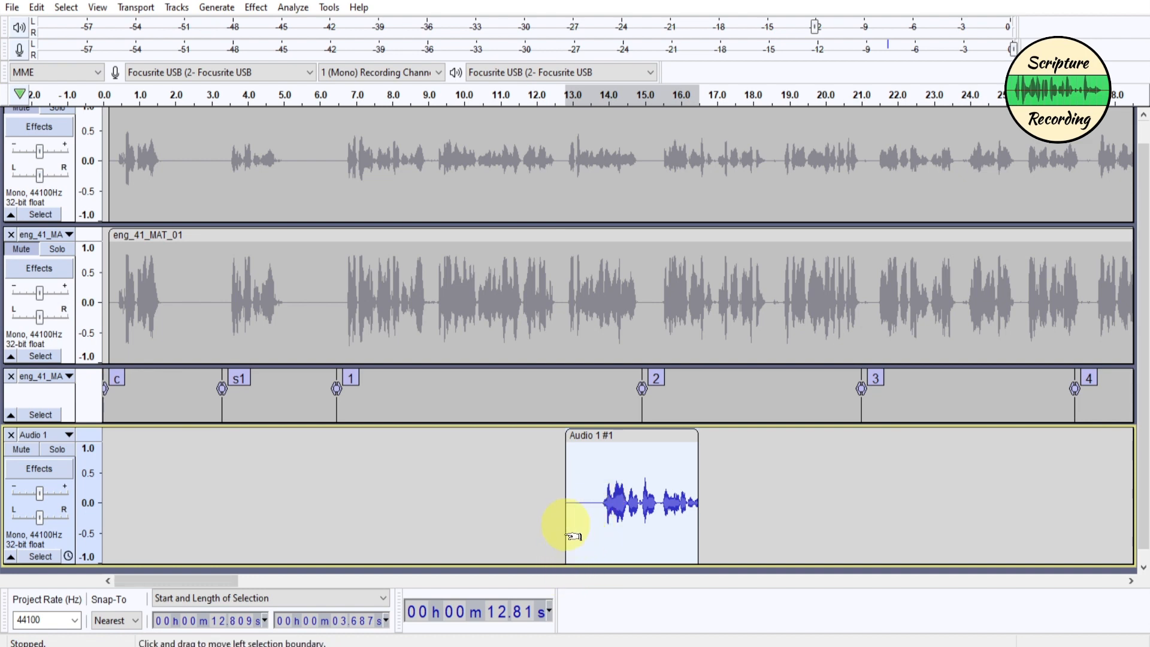
key(Delete)
- Record another take on the Audio 1 track from 12.81 s, add an empty label at its start, and select the whole take
key(r)
key(ctrl+m)
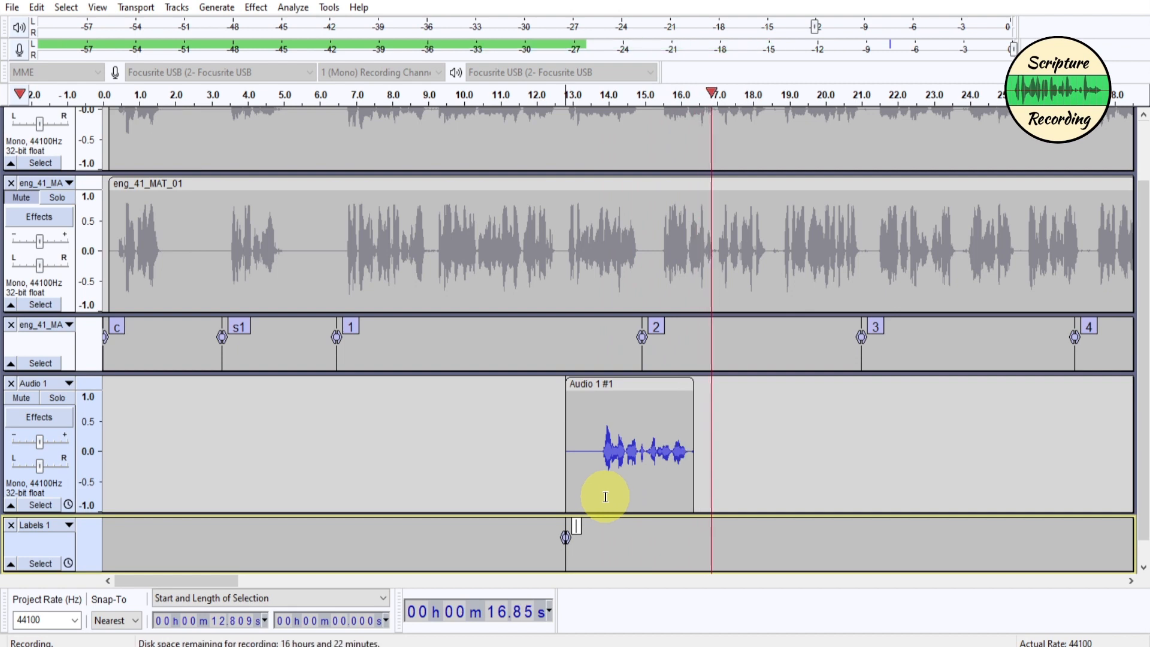
key(space)
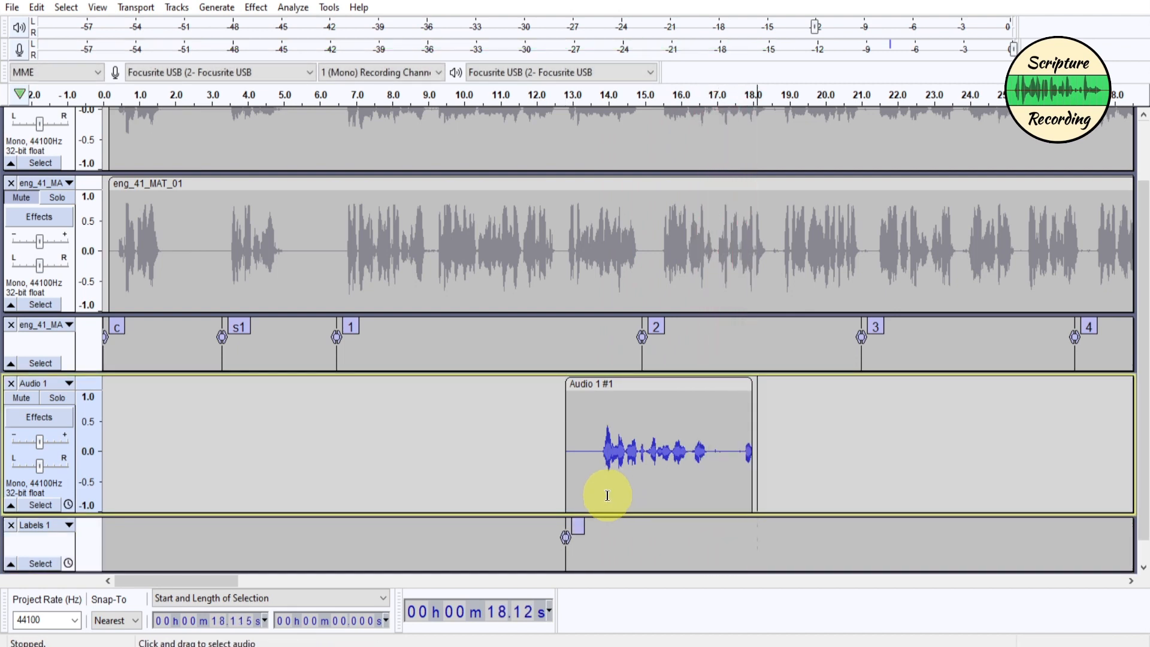
double_click(603, 492)
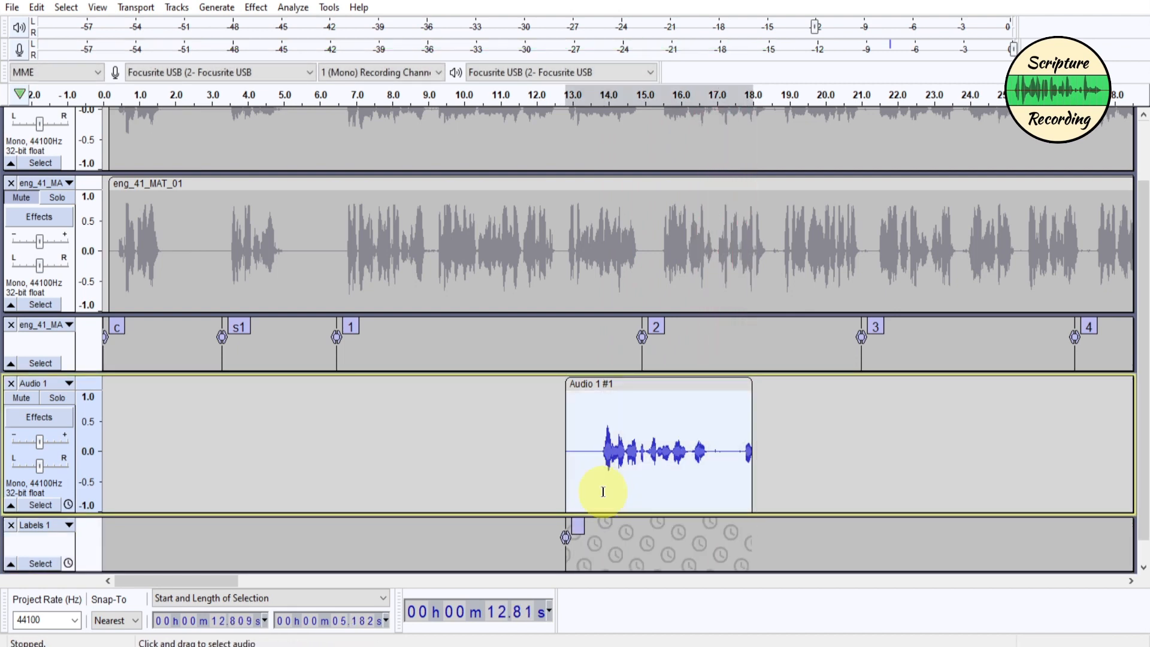
- Record a fresh take on the Audio 1 track from 12.81 s and cut its spoken part, about 2.76 s from 13.85 s
key(r)
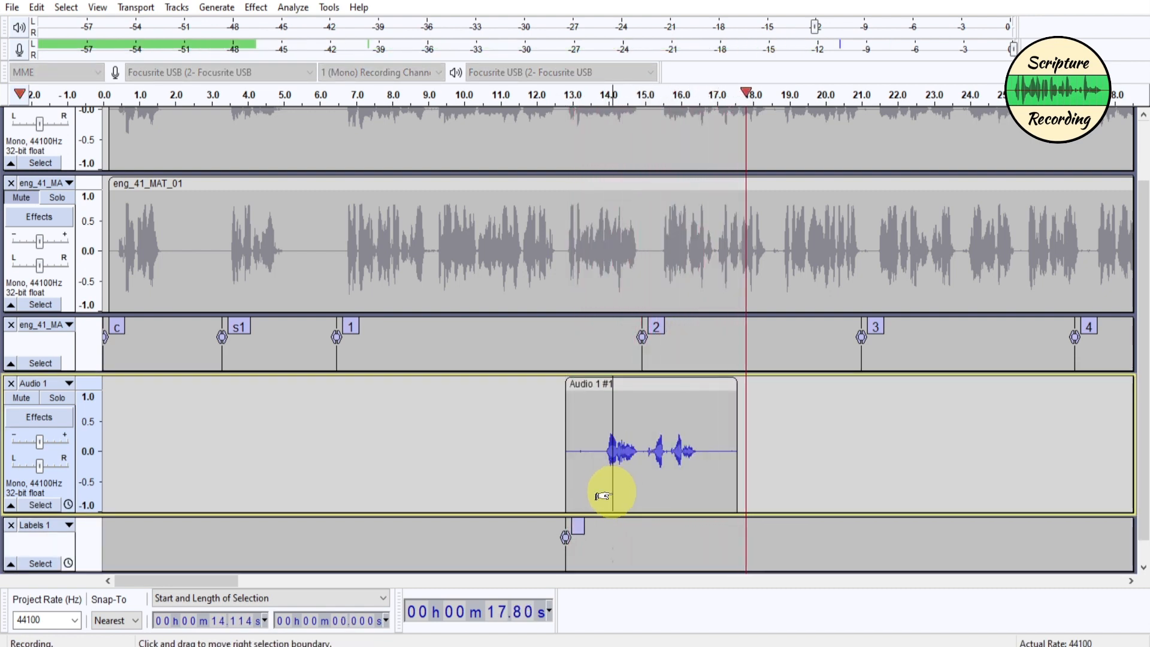
key(space)
drag(603, 452, 701, 458)
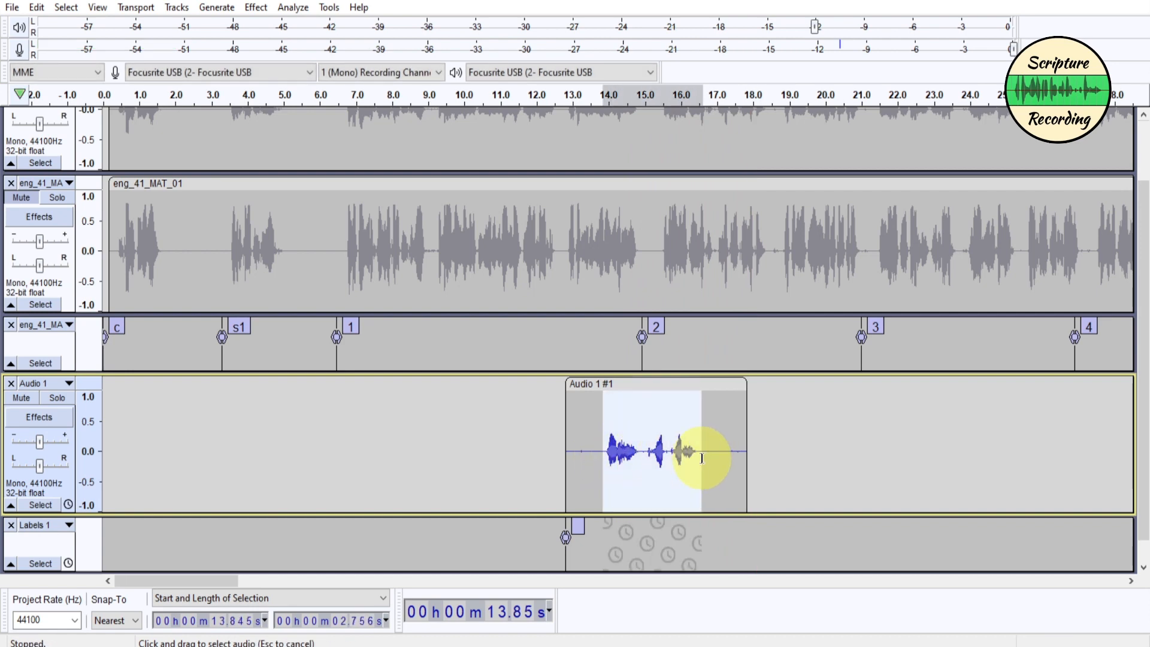
key(Delete)
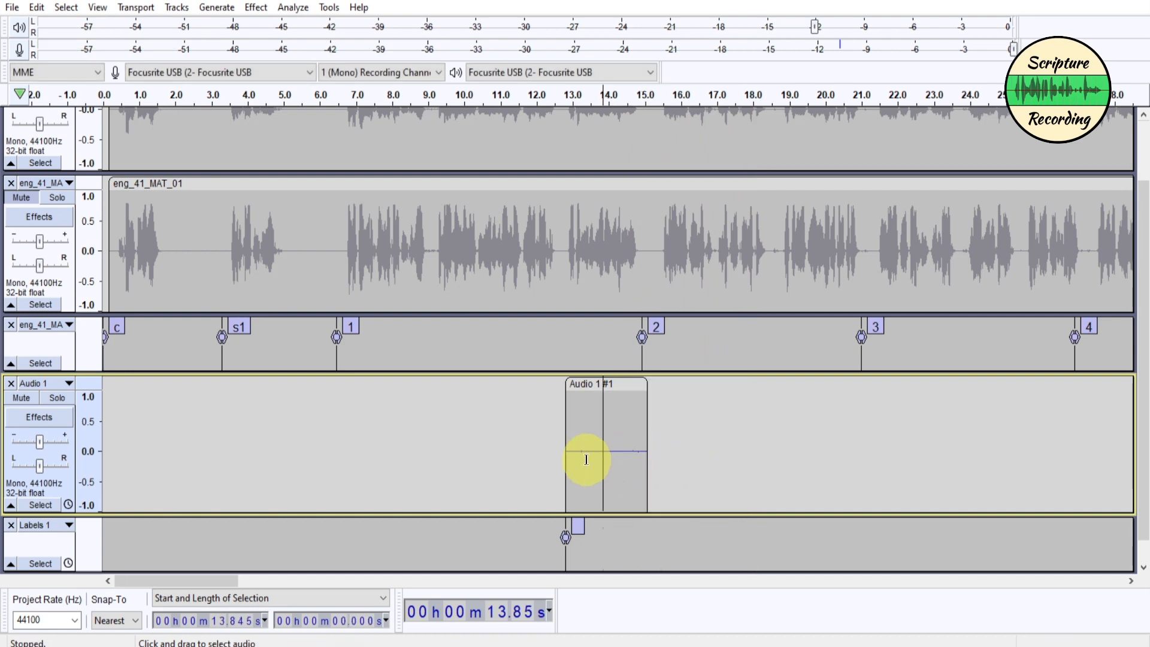
- Paste the cut take over the original track's last verse 1 phrase, about 2.01 s from 12.81 s, undoing the paste once and repeating it
scroll(585, 462, up, 3)
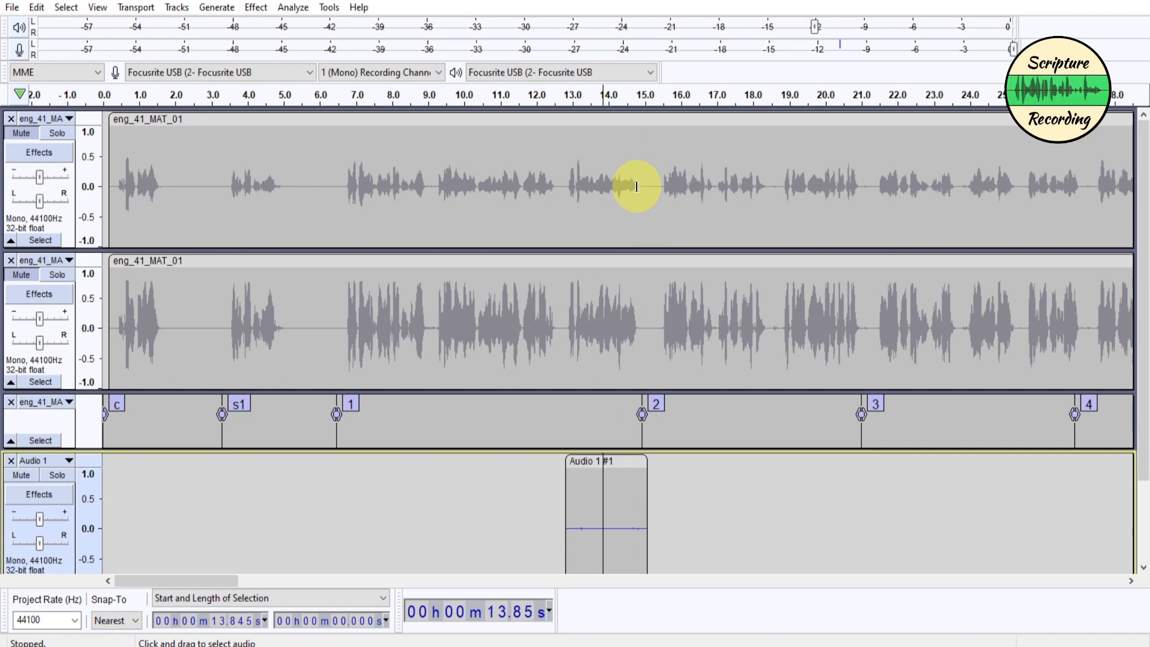
drag(636, 187, 567, 192)
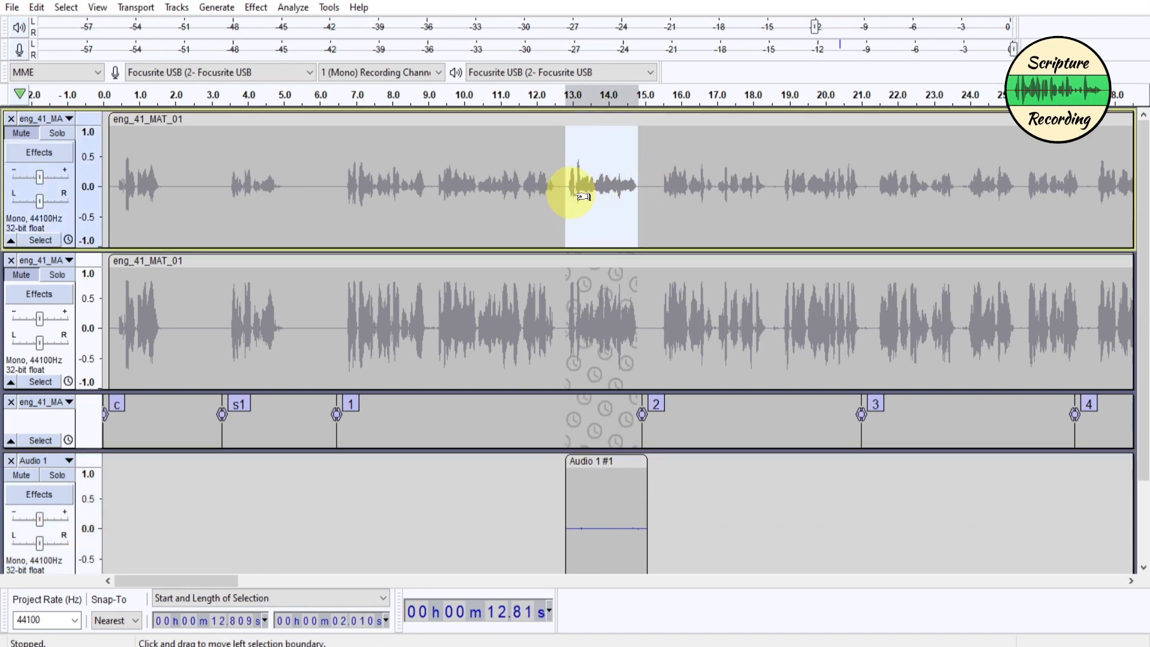
key(ctrl+v)
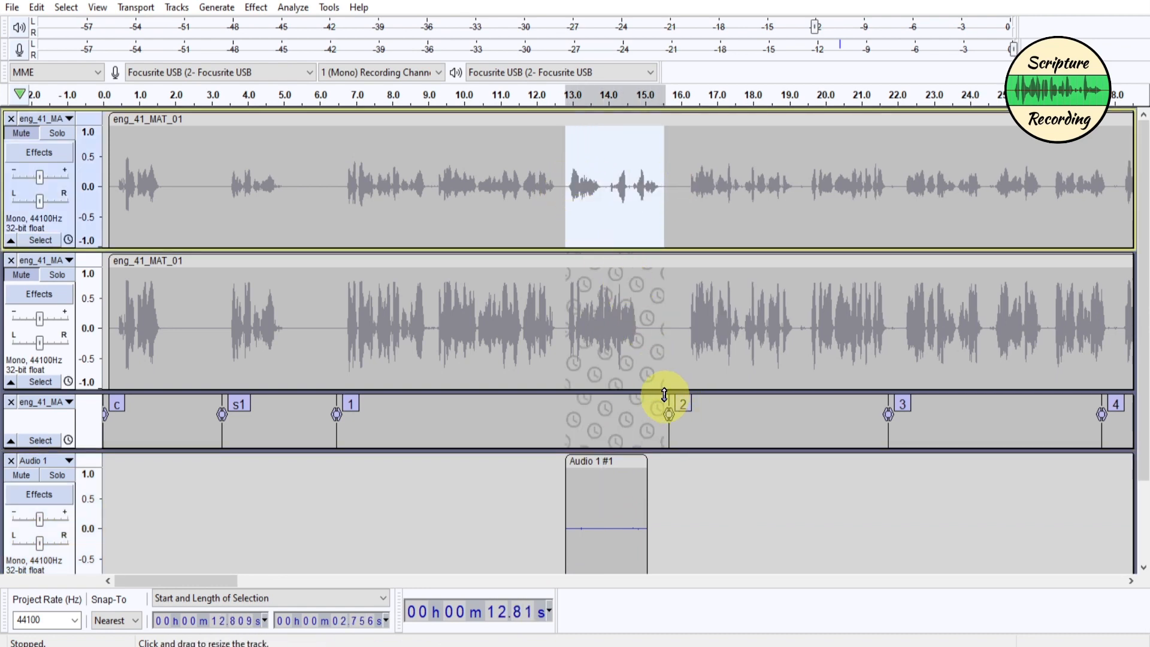
key(ctrl+z)
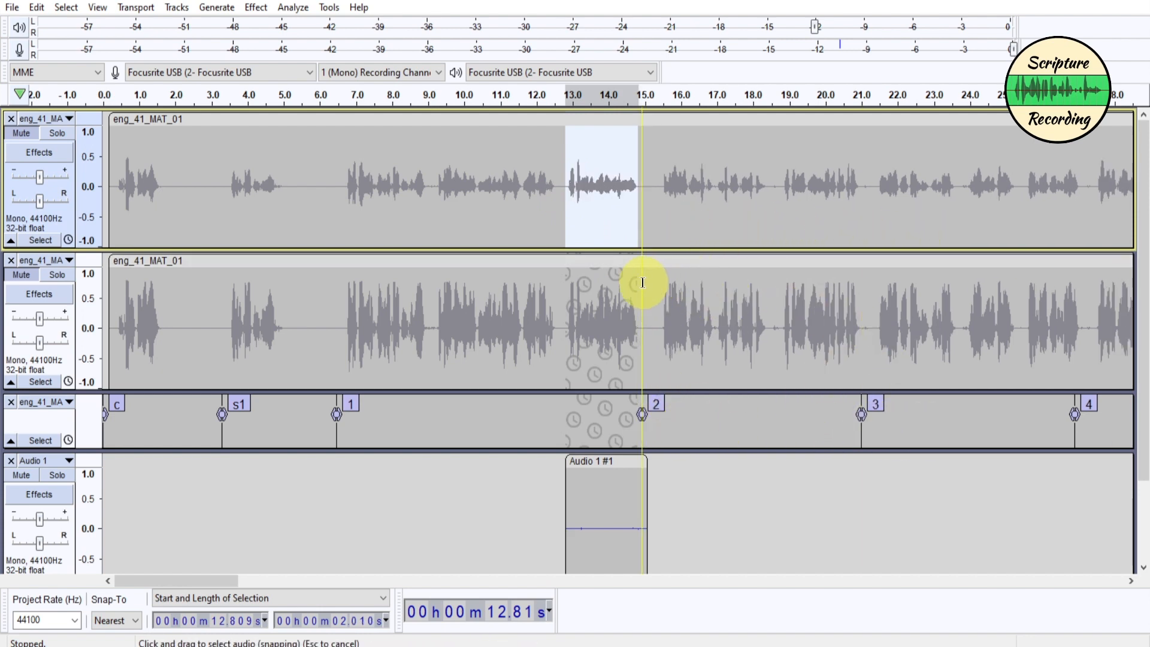
key(ctrl+v)
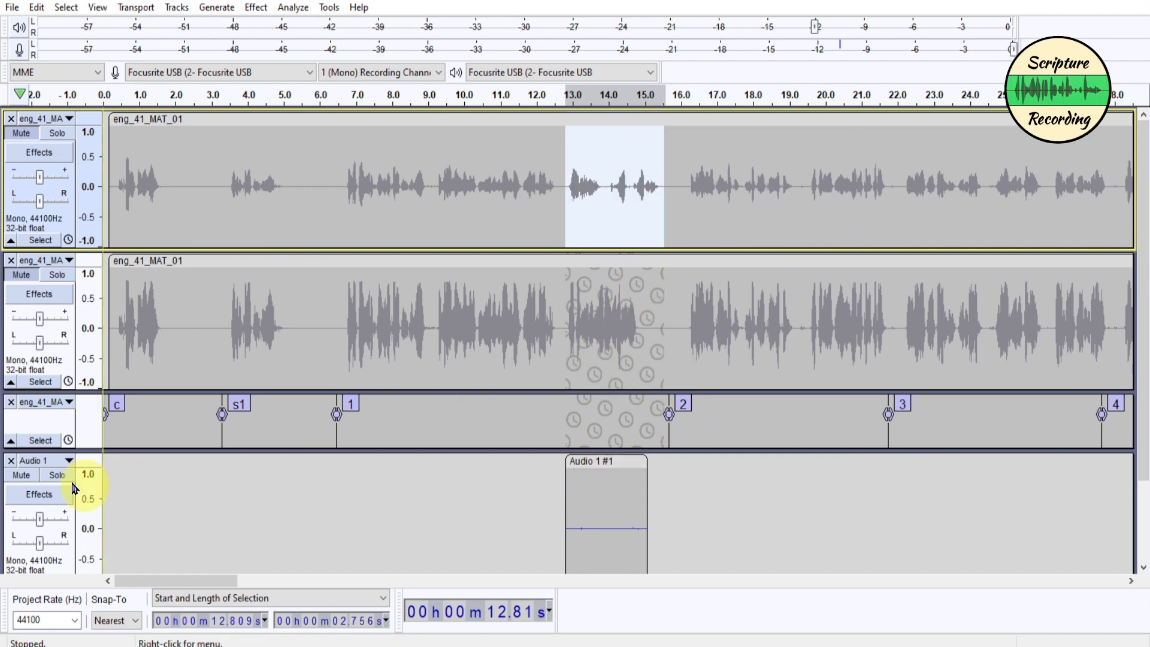
- Remove the temporary Audio 1 and Labels 1 tracks from the project
click(11, 461)
click(11, 461)
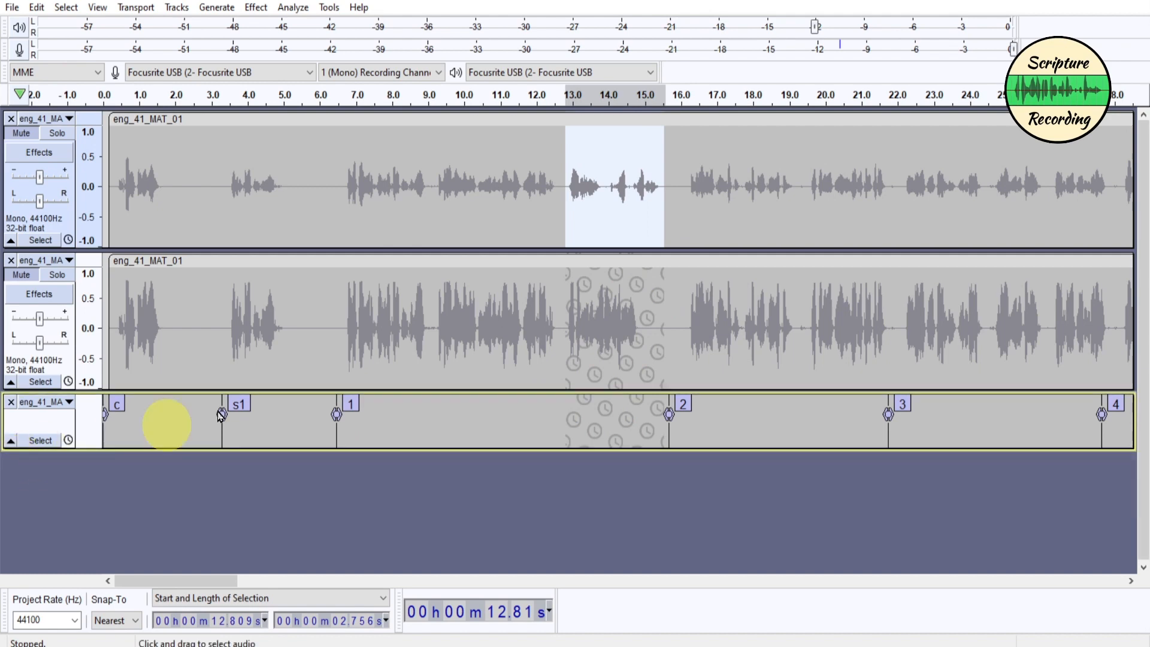
- Solo the original track and play it from about 11.09 s to past the start of verse 2
click(55, 133)
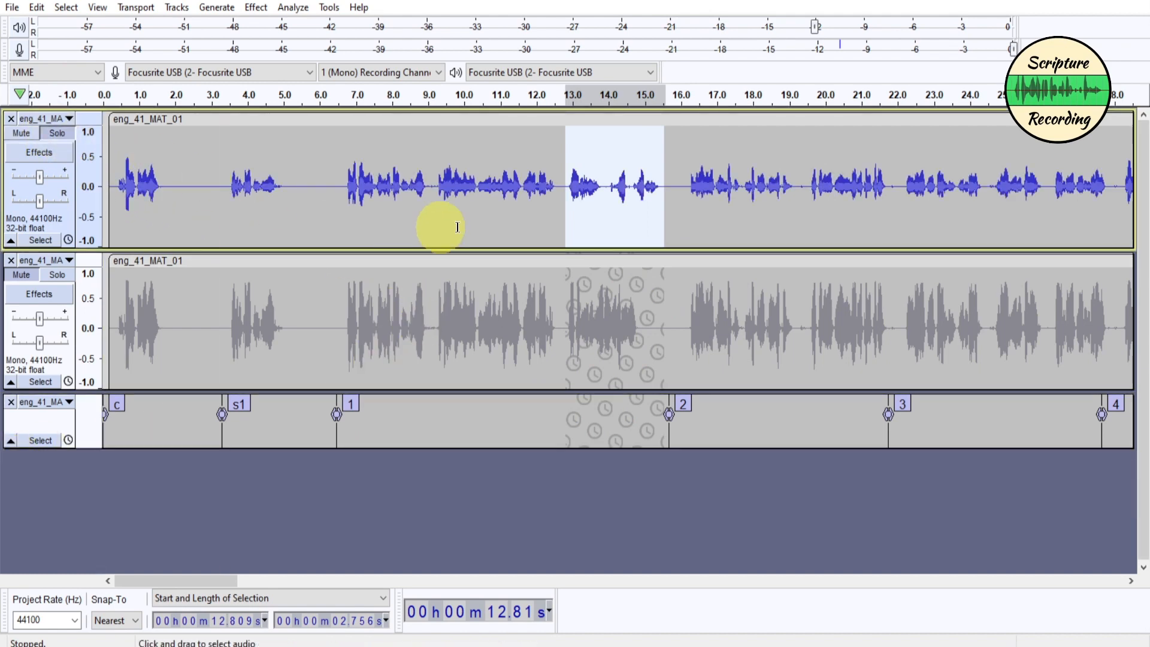
click(504, 206)
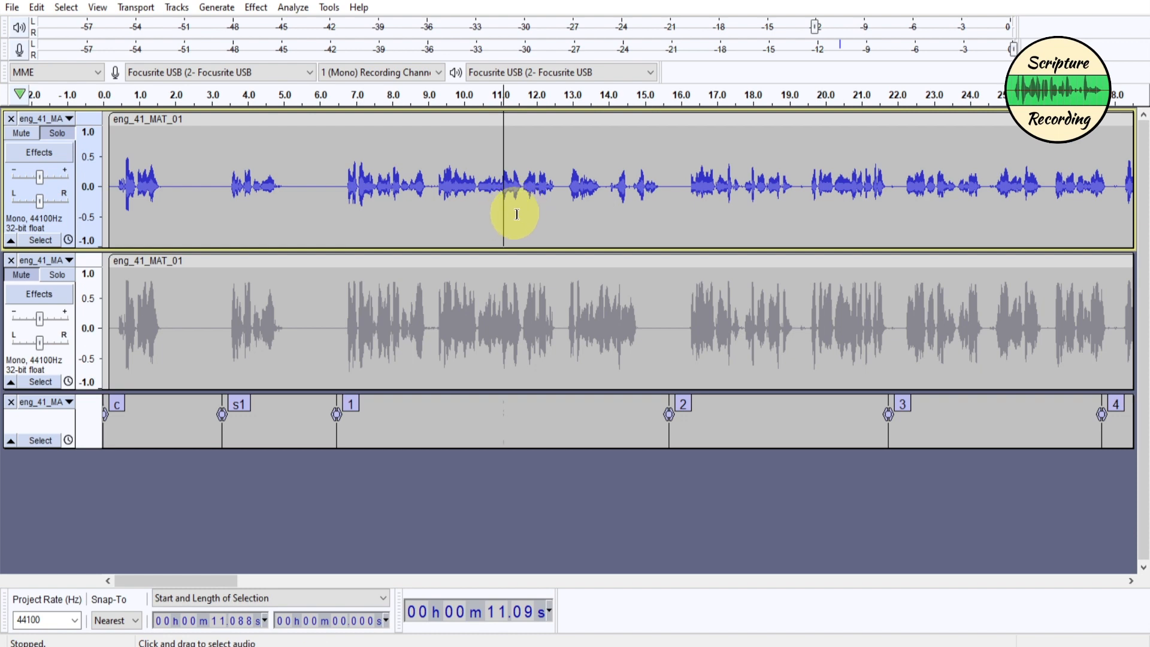
key(space)
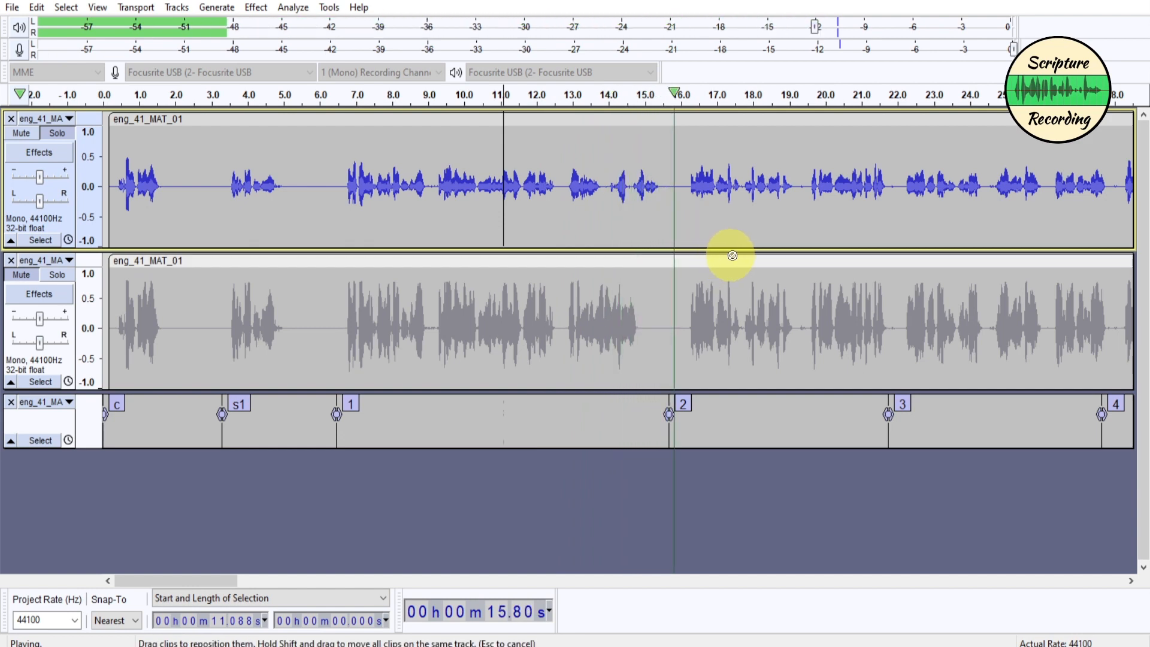
key(x)
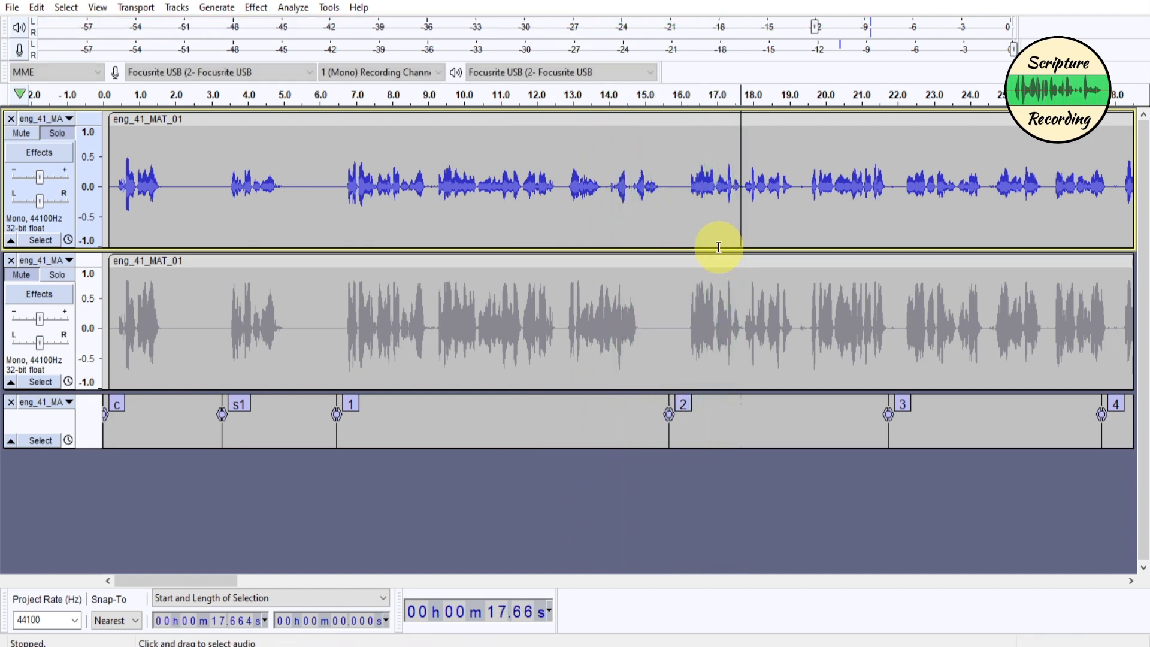
- Solo the processed duplicate track and play verse 2 from about 15.77 s
click(57, 274)
click(672, 327)
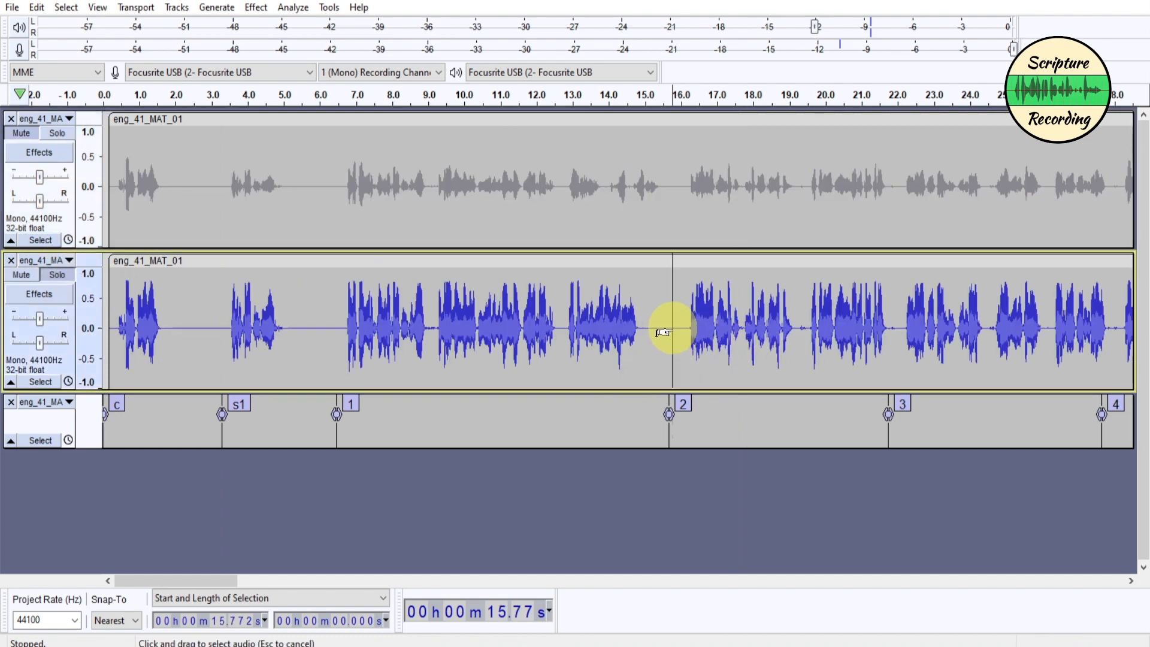
key(space)
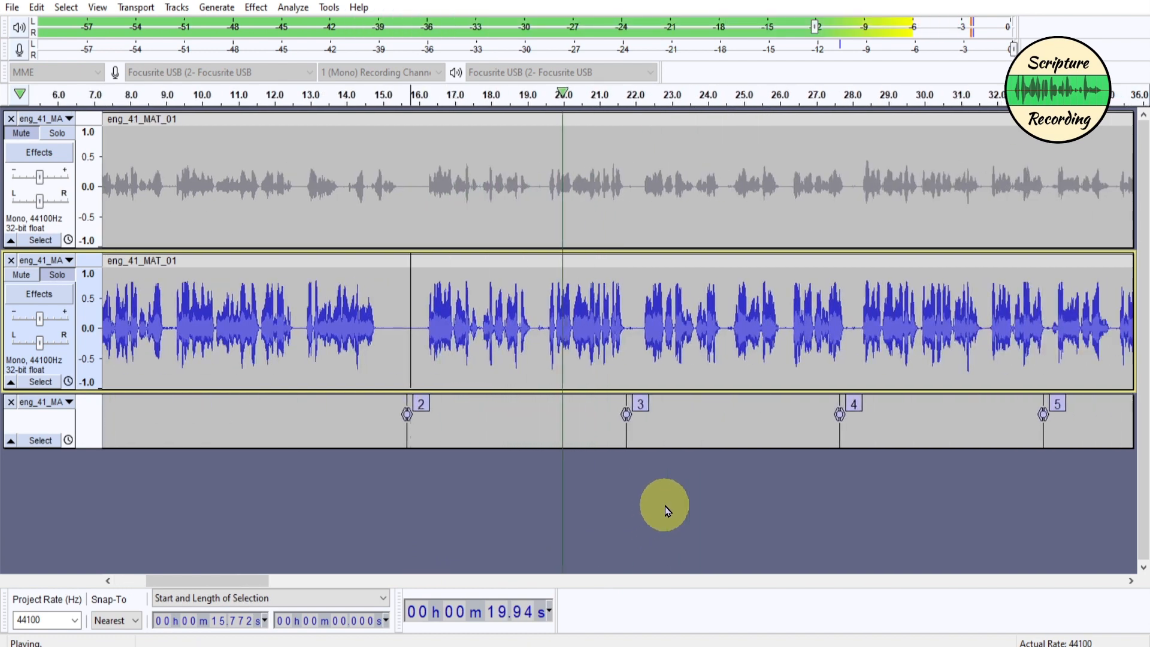
key(x)
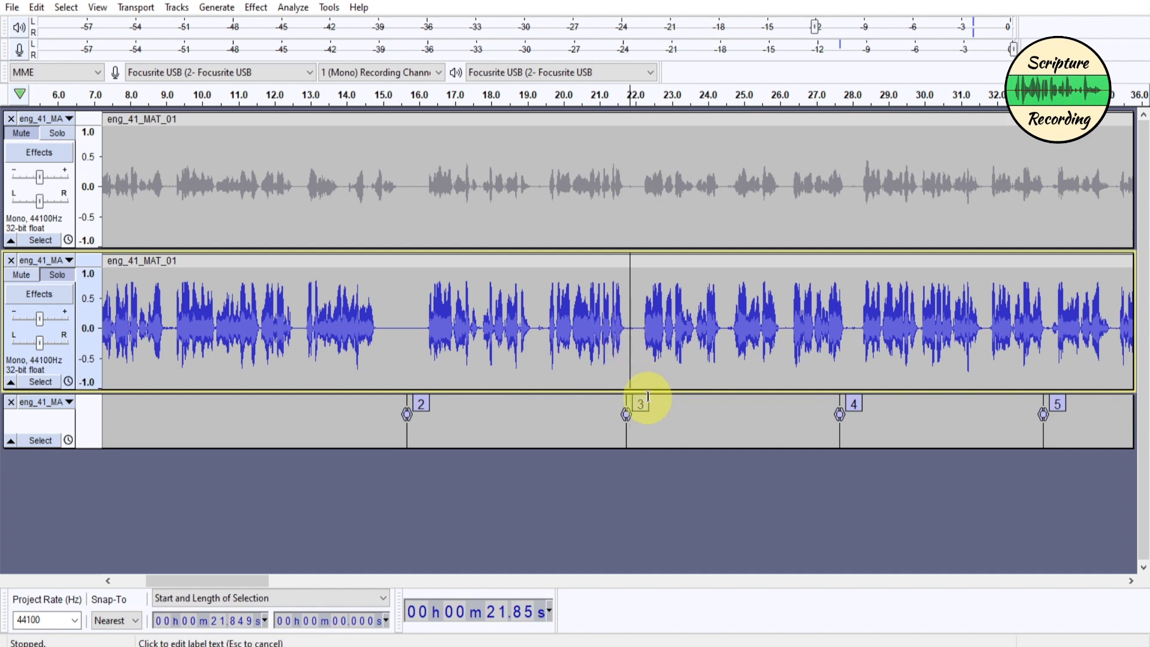
- Select the pause of about 0.27 s at 19.28 s in verse 2 and play the duplicate track from about 22.01 s into verse 4
drag(538, 345, 546, 355)
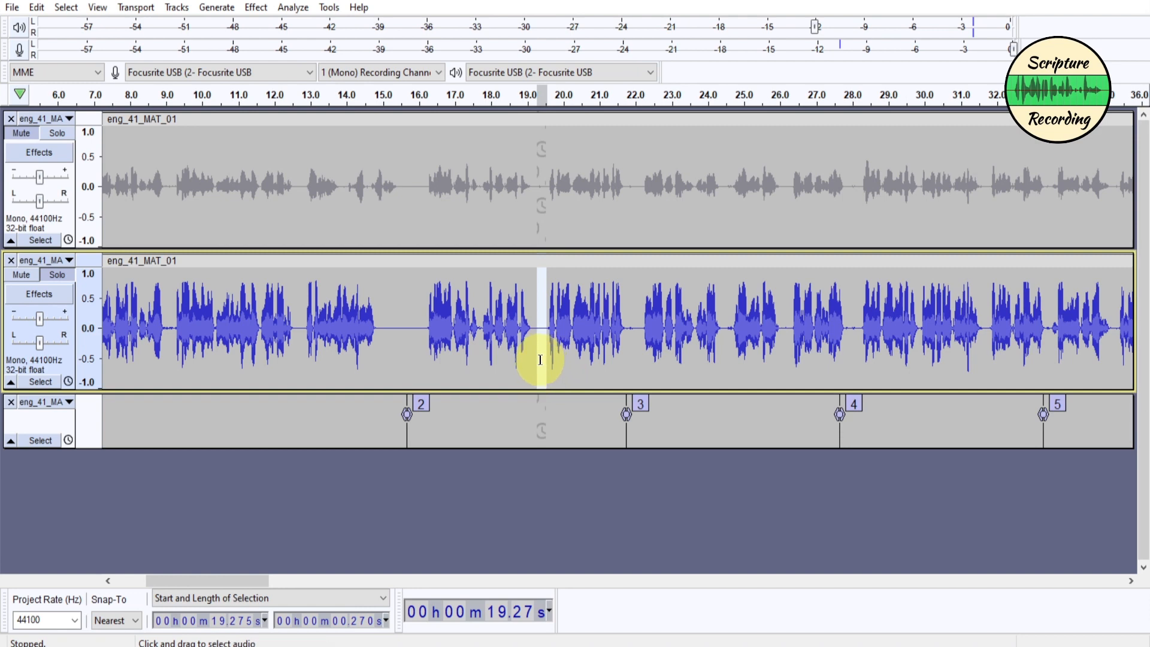
click(635, 350)
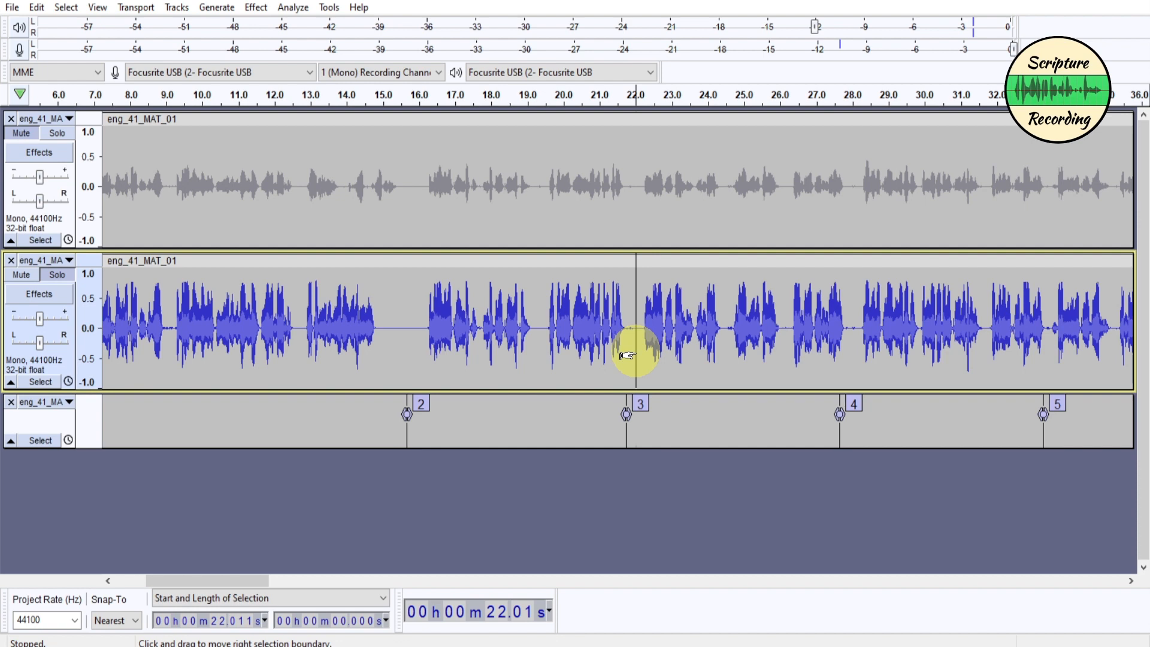
key(space)
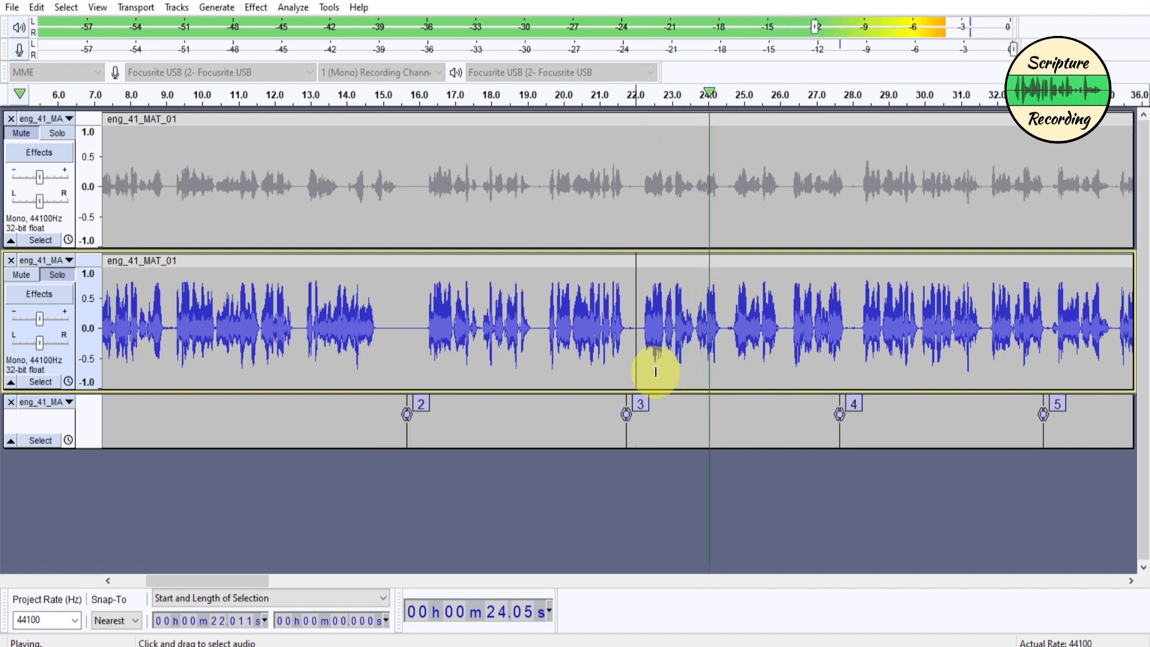
scroll(652, 374, right, 5)
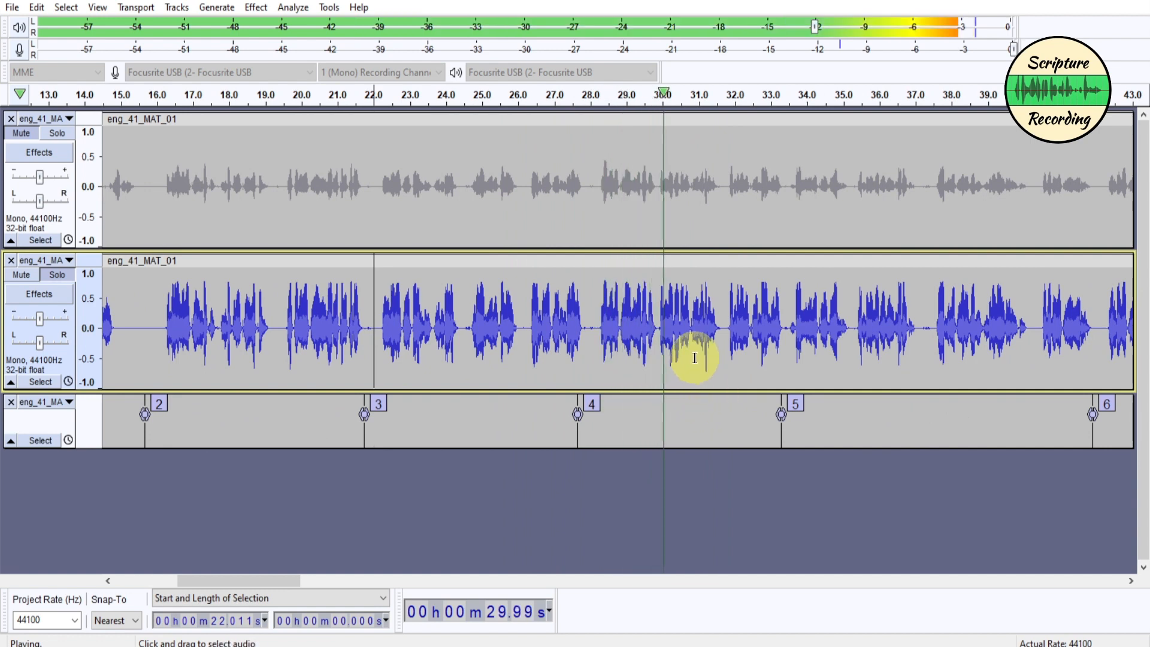
key(x)
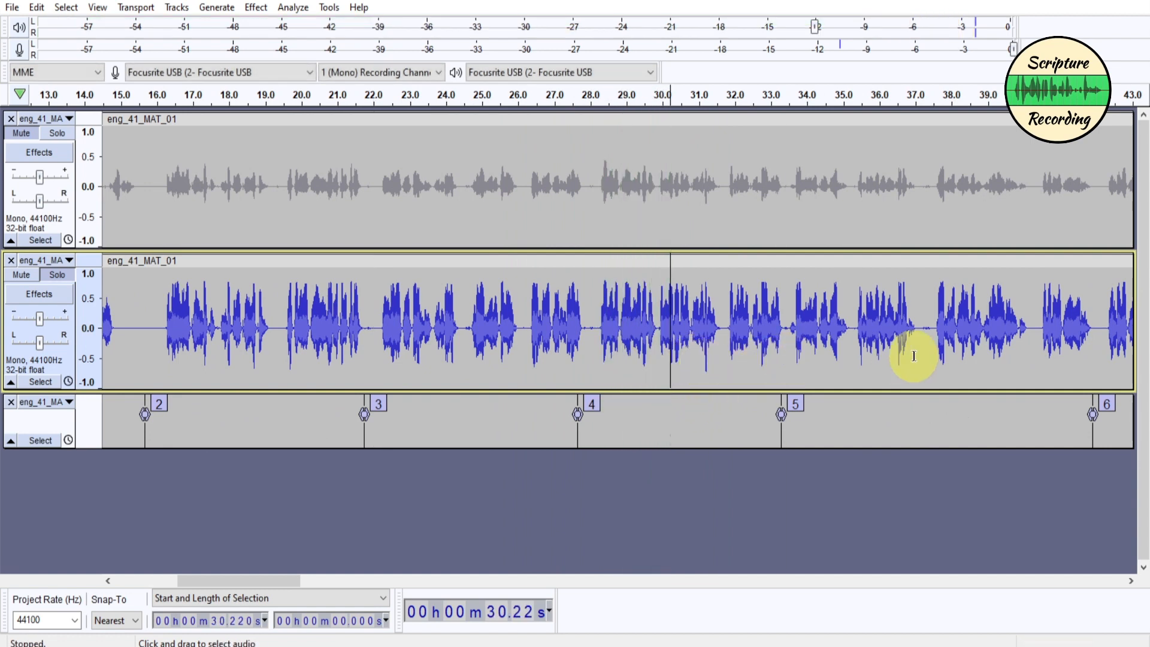
- Mark the verse 5 phrase on the duplicate track and record a new take on a separate track from about 35.42 s
drag(854, 353, 919, 359)
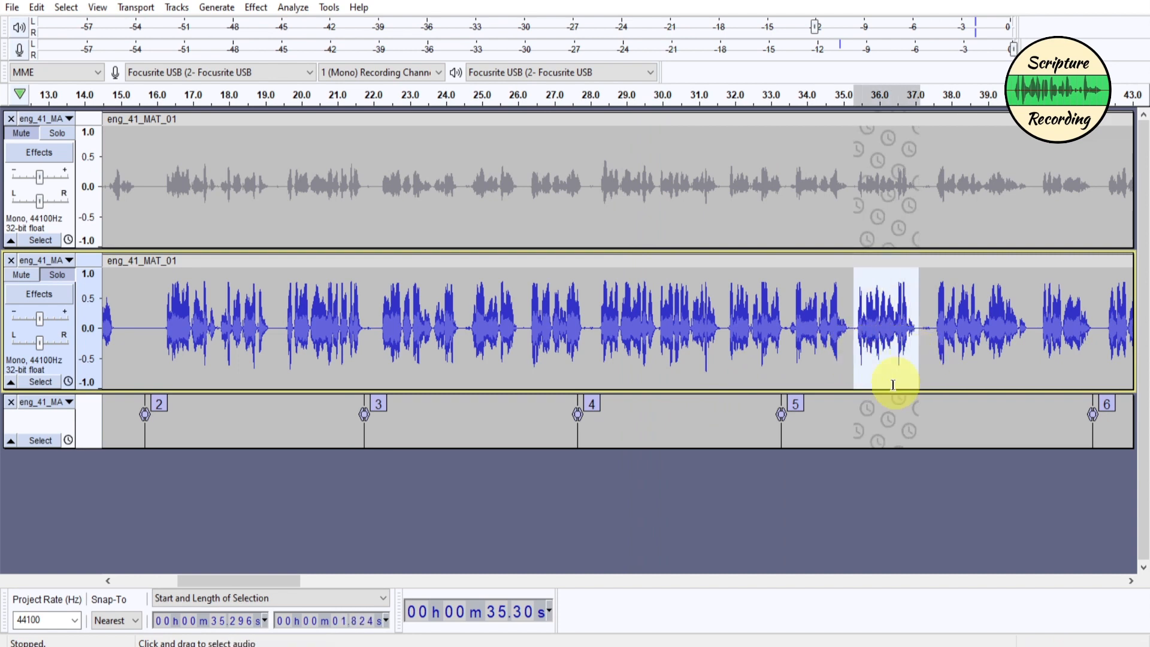
click(858, 369)
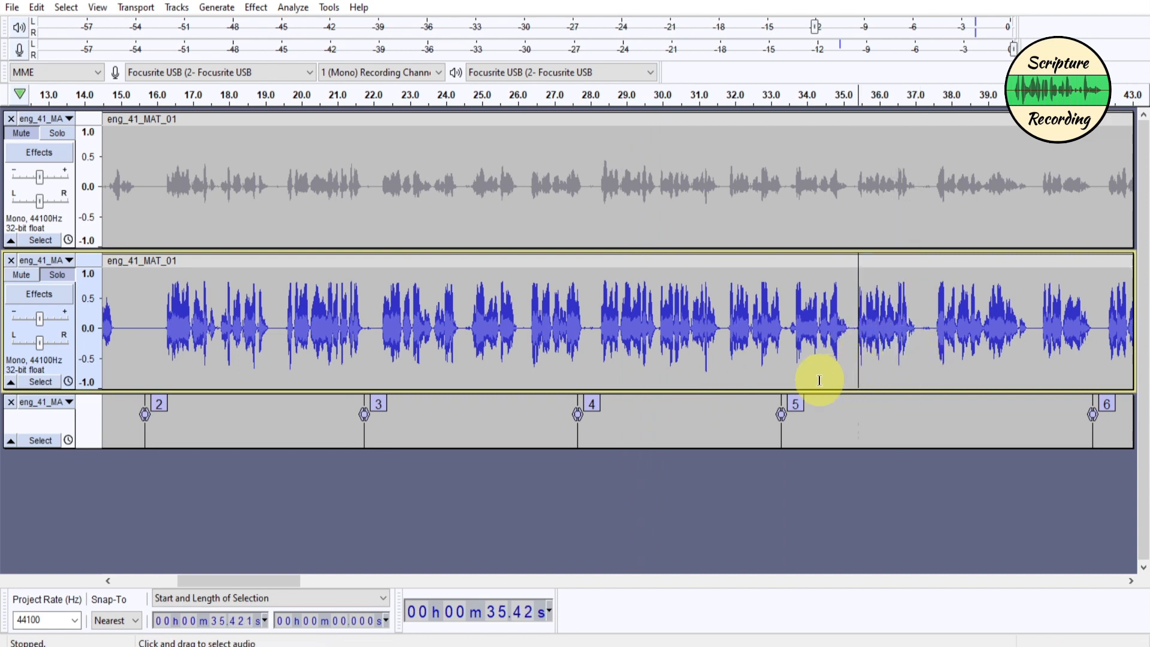
key(r)
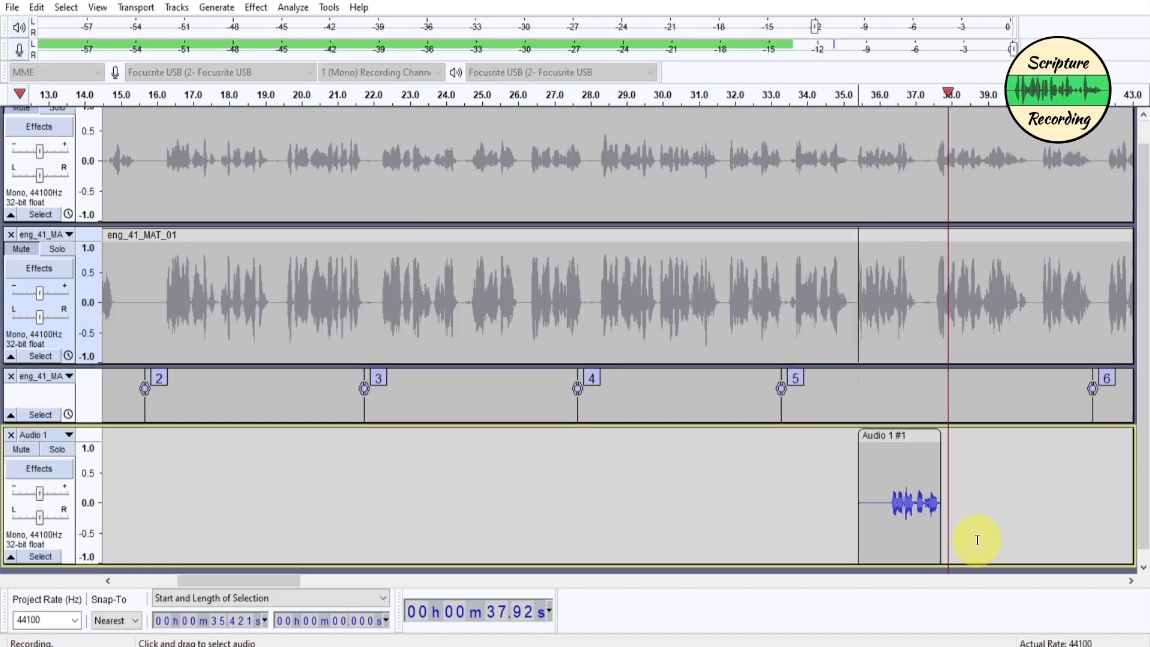
key(space)
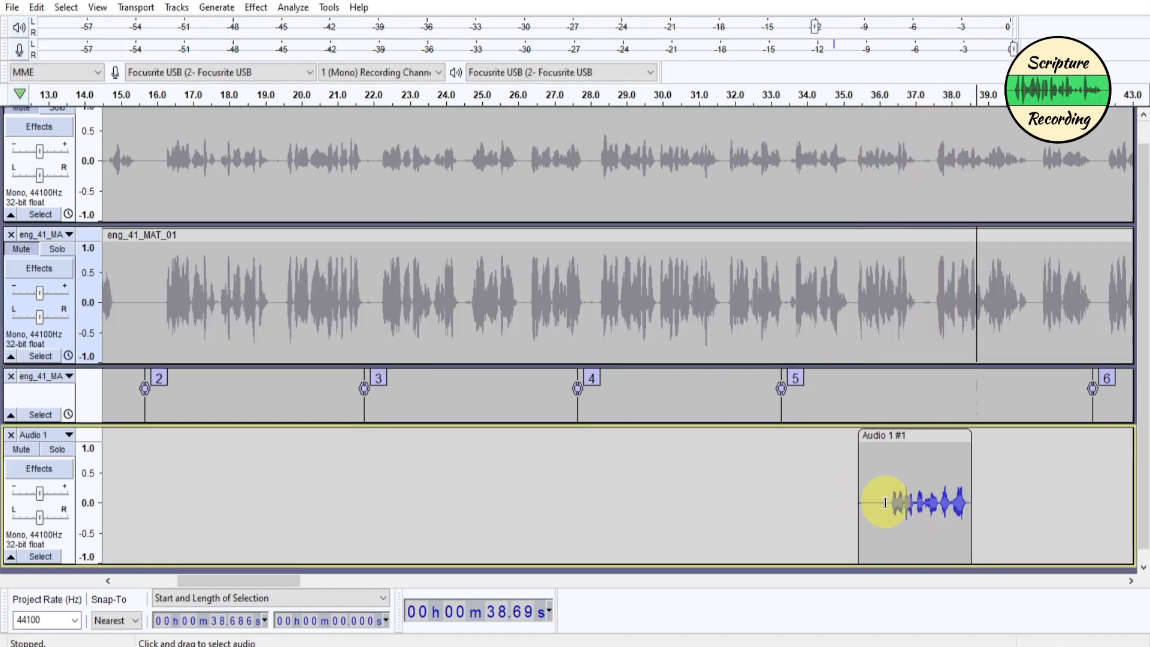
- Play the new Audio 1 take and cut its spoken part, about 2.20 s from 36.31 s
click(885, 504)
key(space)
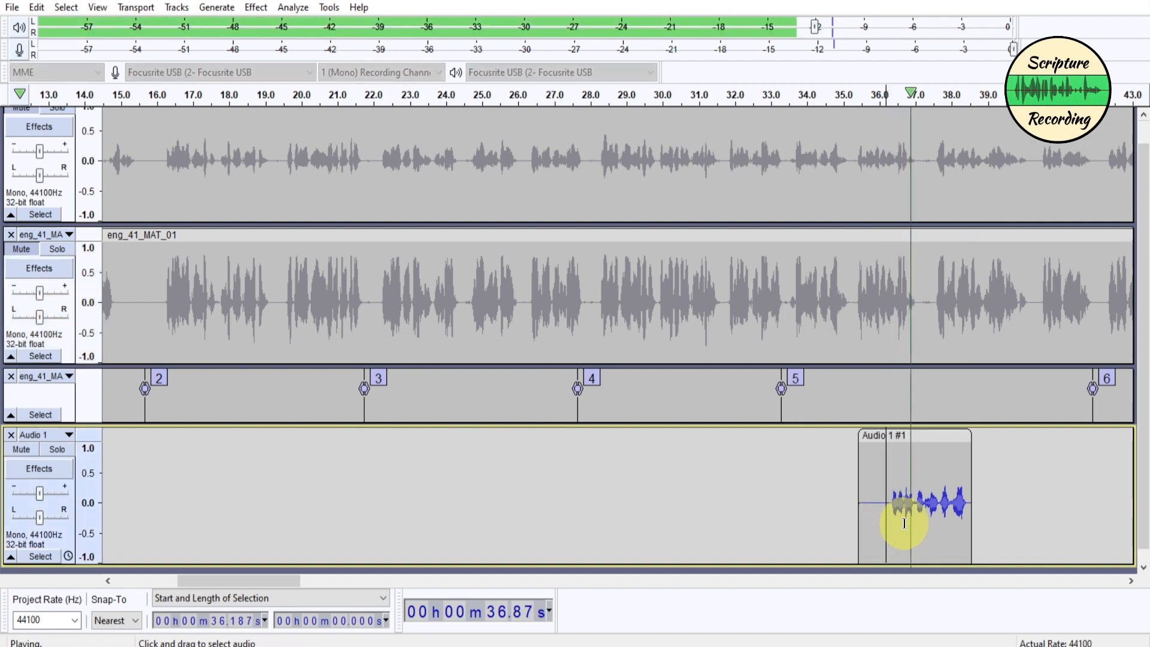
drag(891, 506, 966, 504)
key(Delete)
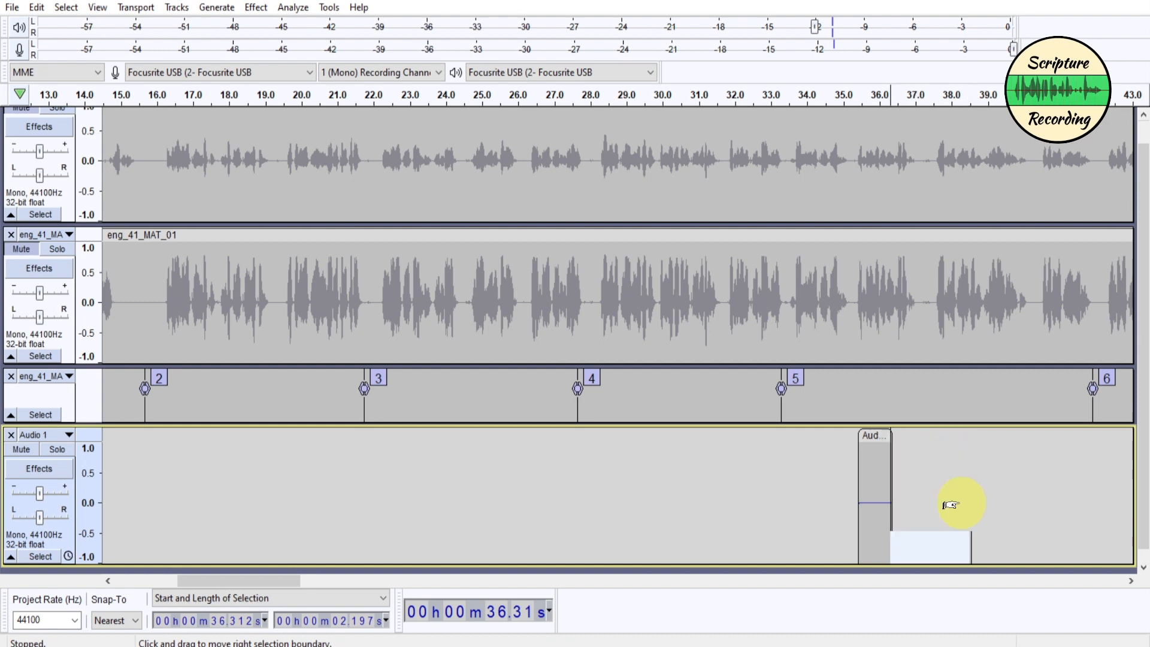
- Paste the cut take over the original track's verse 5 phrase, about 1.76 s from 35.38 s, and remove the temporary Audio 1 track
drag(920, 163, 852, 162)
scroll(855, 161, up, 1)
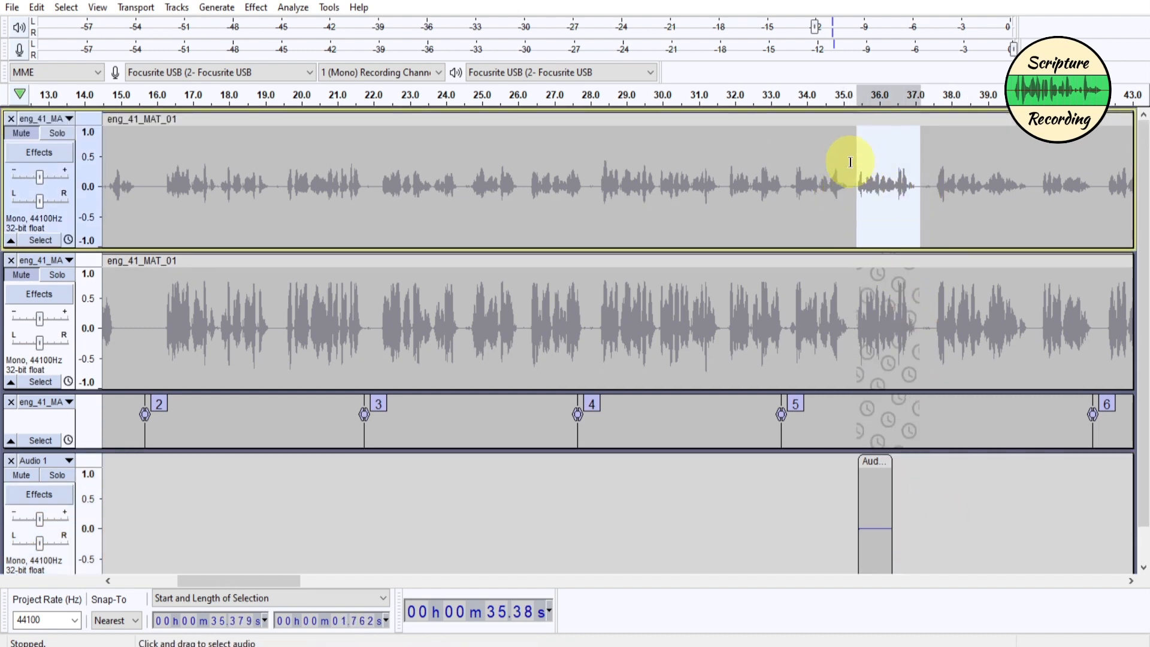
key(ctrl+v)
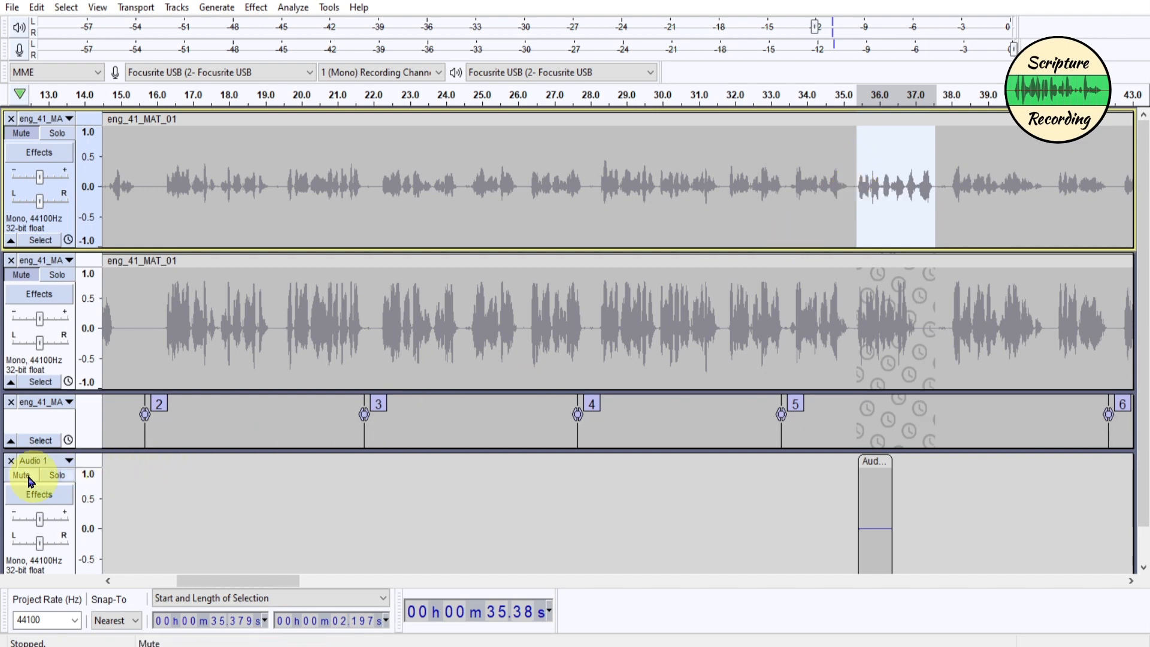
click(11, 463)
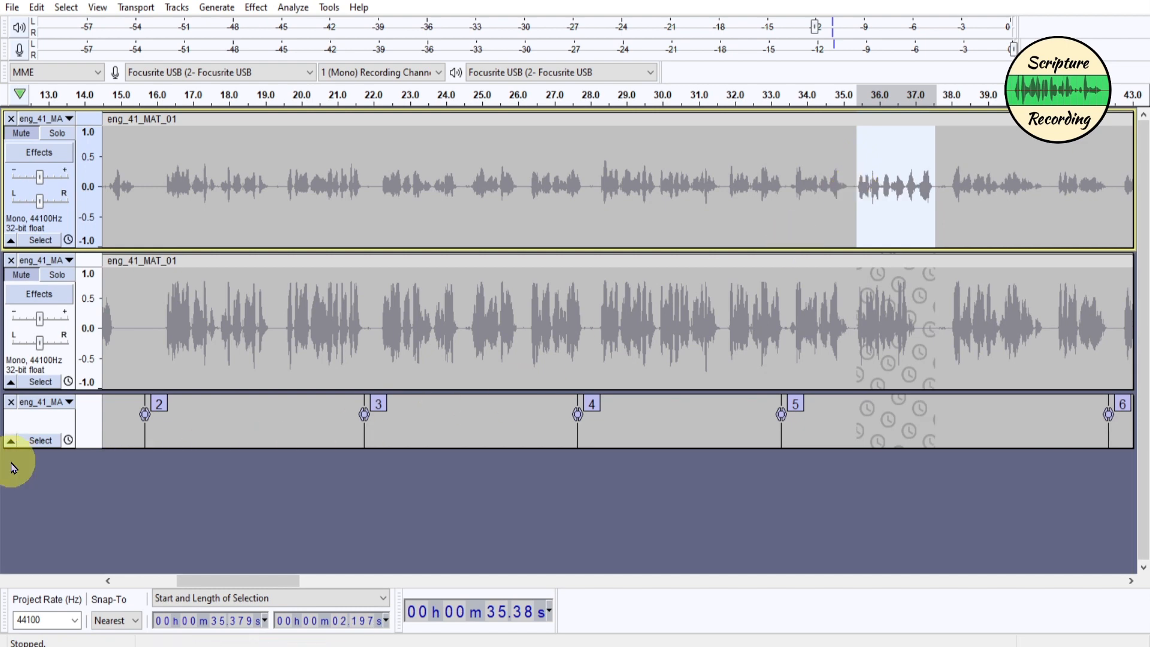
- Solo the processed duplicate track to review the whole chapter and remove that track from the project
click(670, 324)
scroll(670, 325, up, 1)
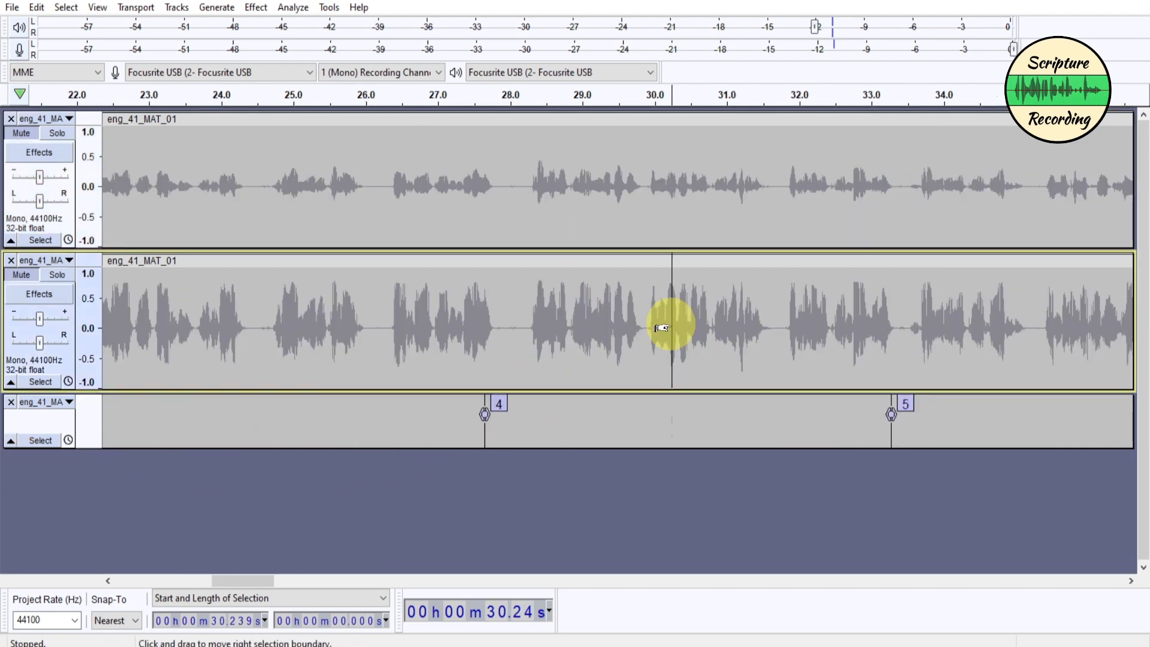
scroll(662, 327, down, 5)
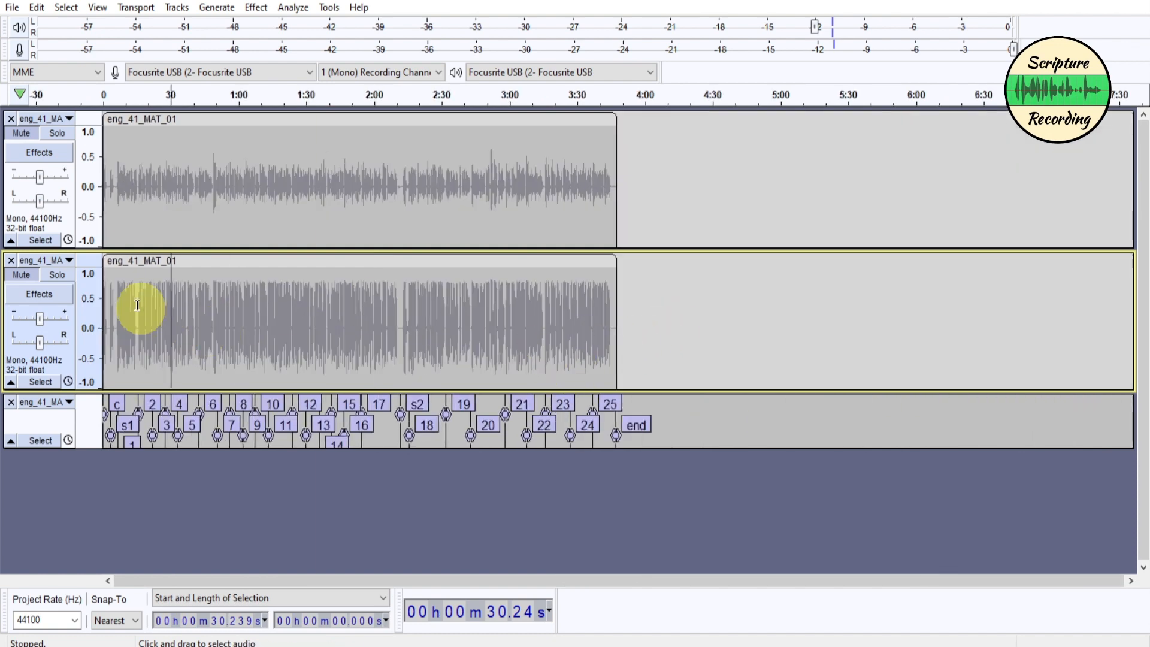
click(40, 278)
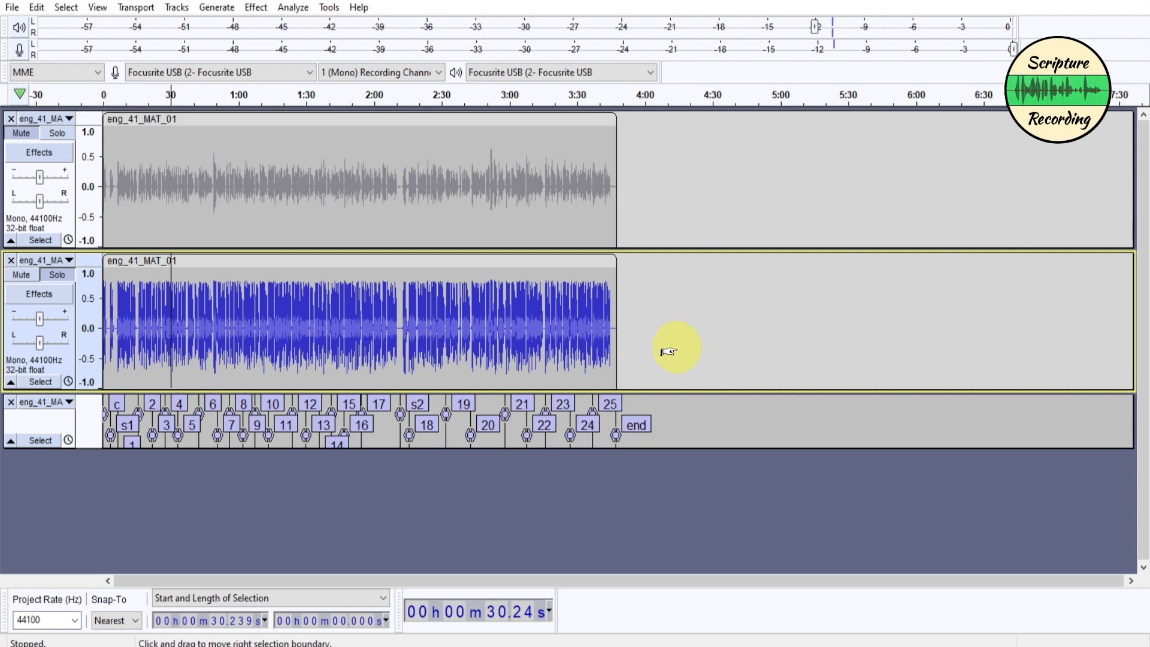
key(ctrl+1)
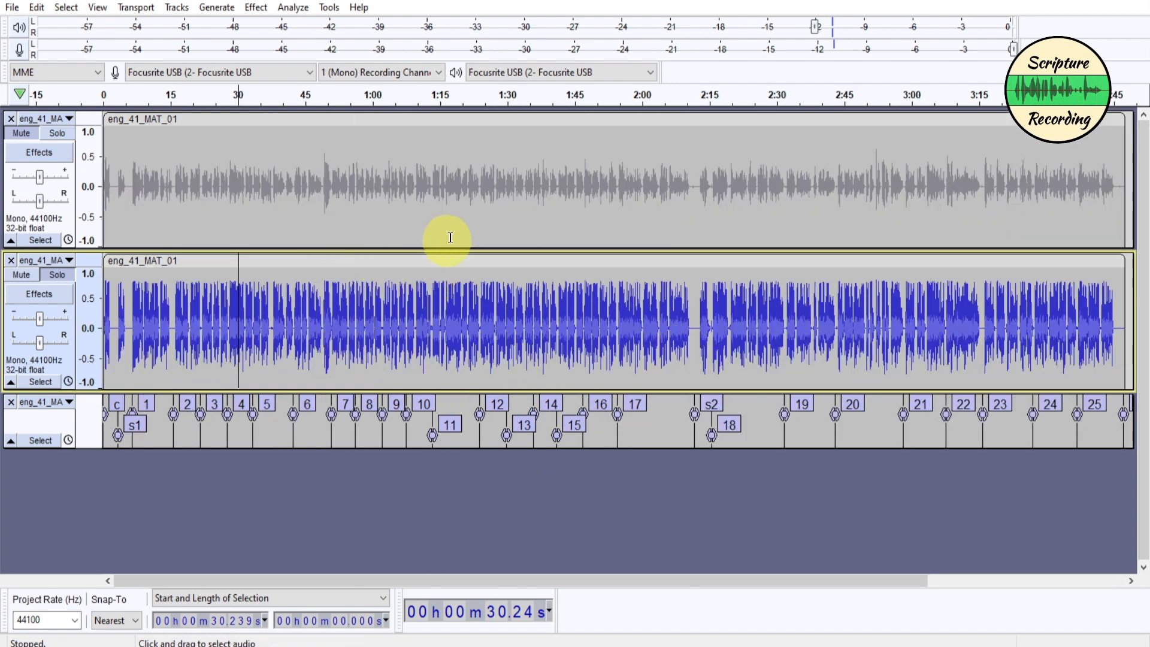
click(11, 261)
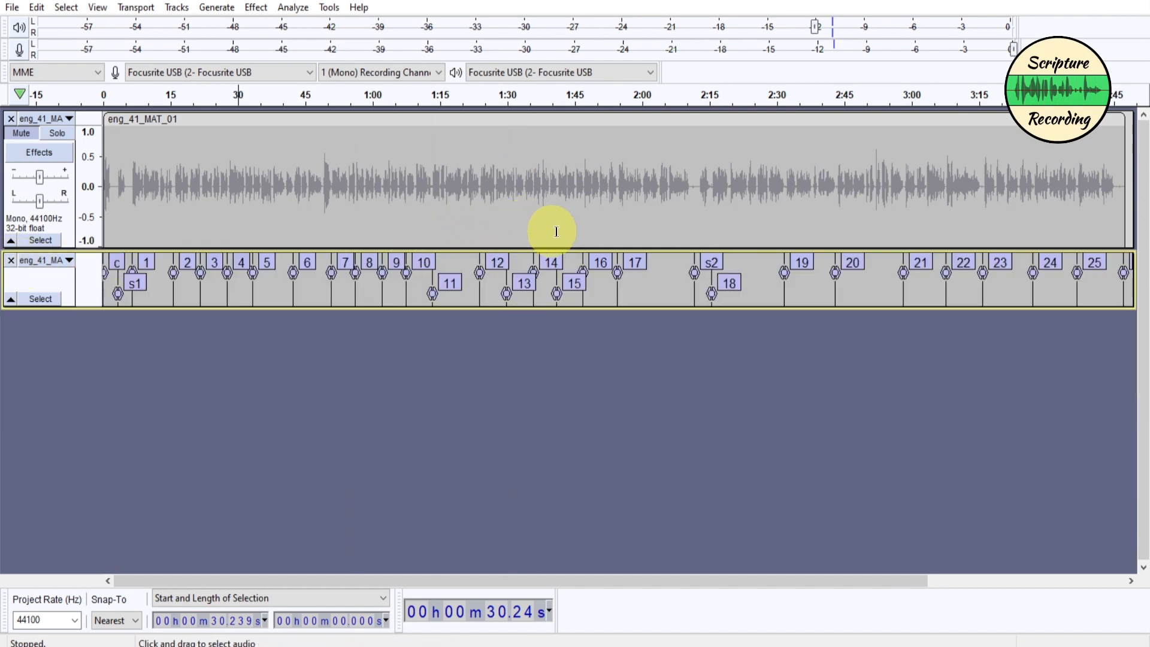
- Select about 0.36 s of background noise from 1 min 23.84 s on the original track and capture it as the Noise Reduction profile
click(488, 213)
scroll(487, 213, up, 2)
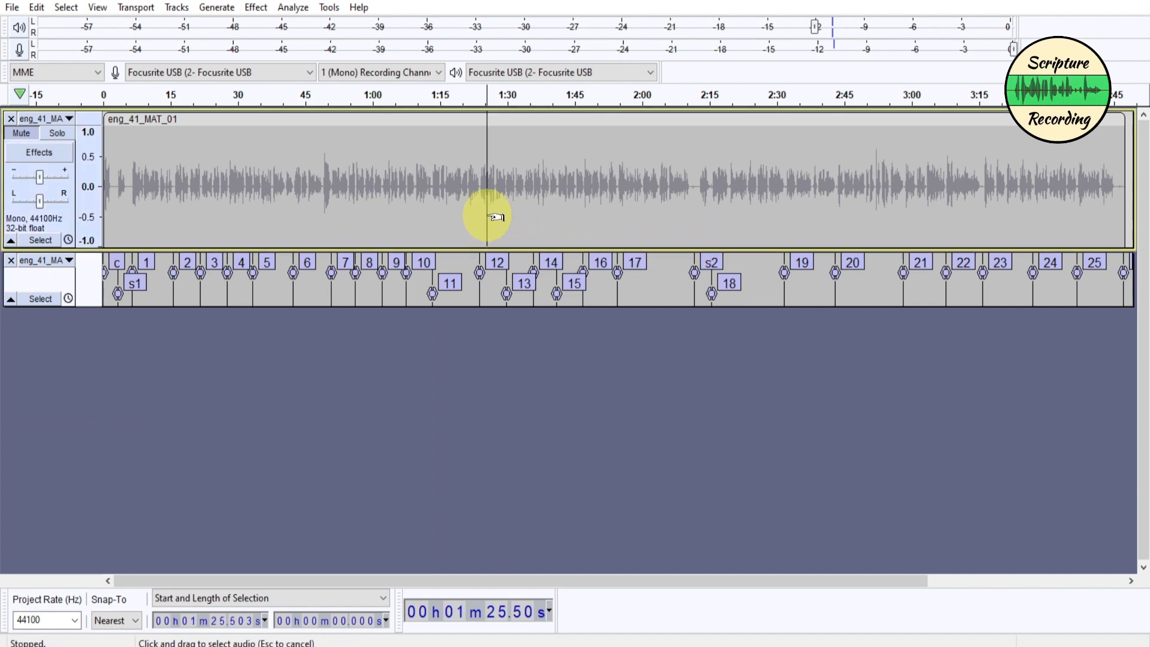
scroll(494, 218, up, 3)
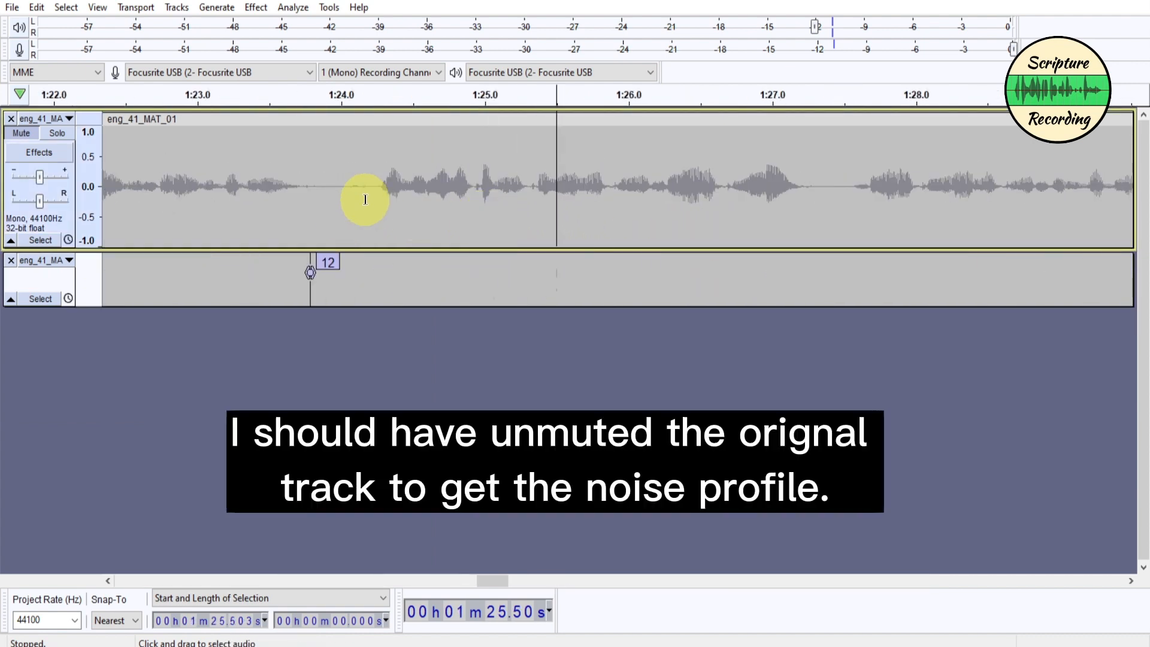
drag(368, 198, 318, 210)
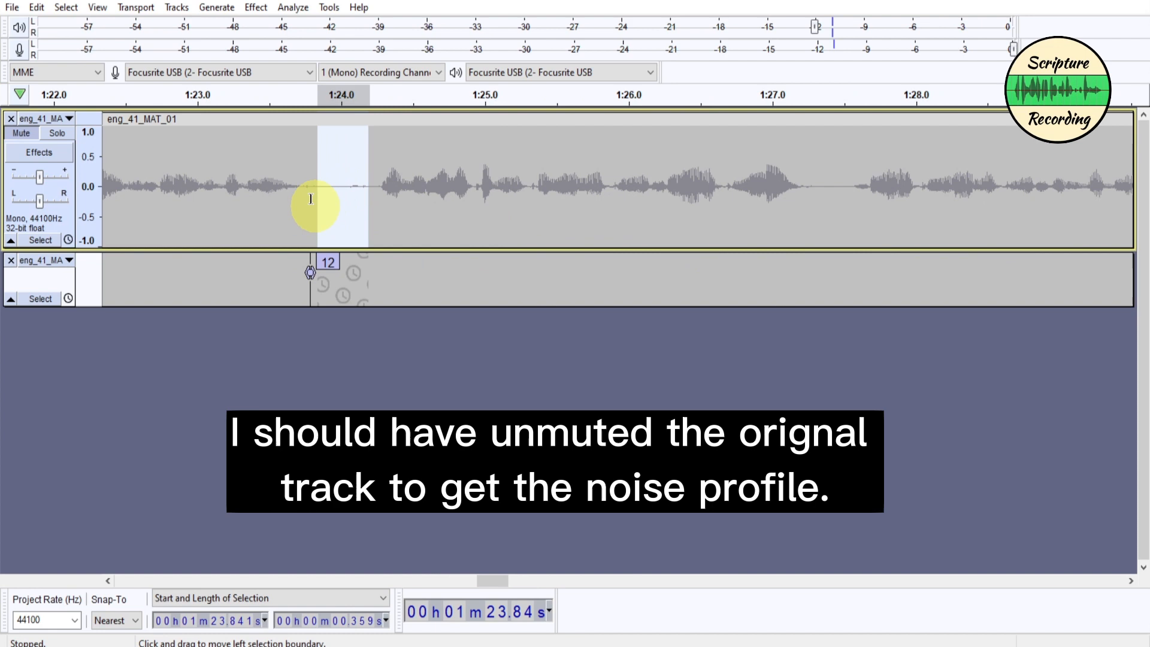
click(252, 8)
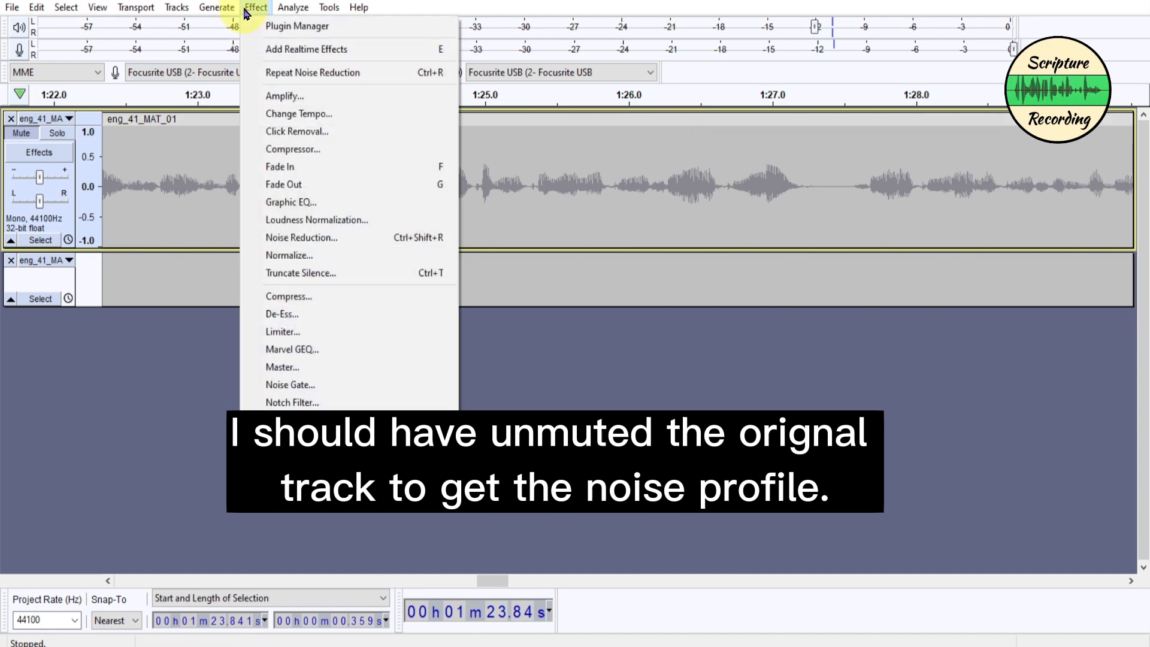
click(347, 238)
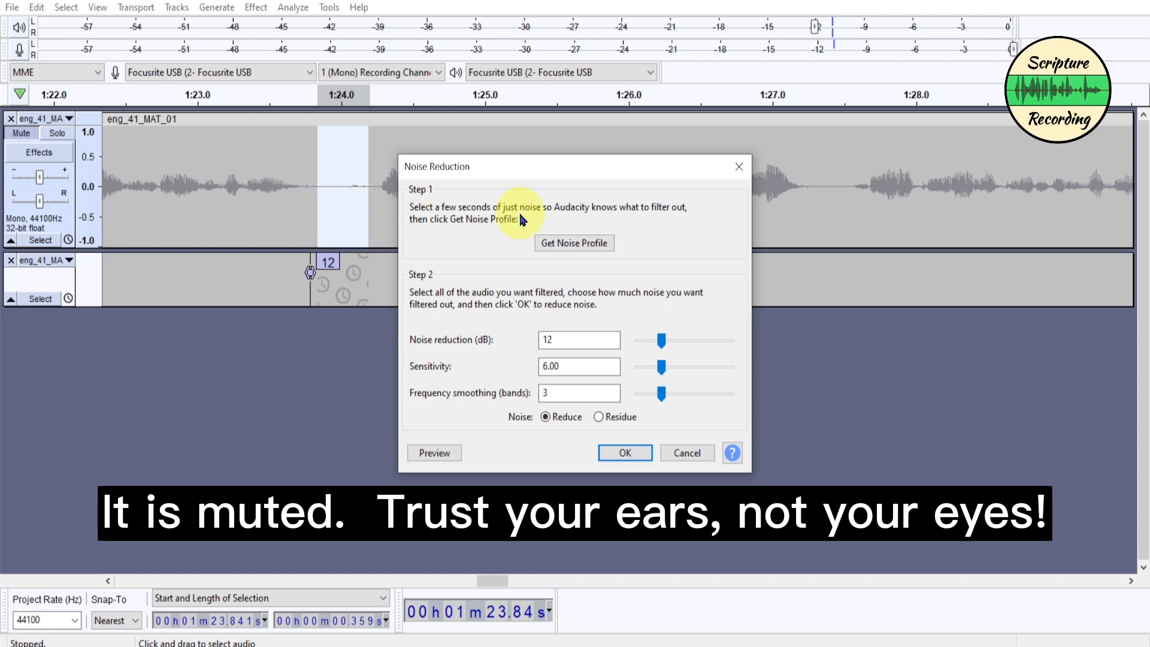
click(583, 243)
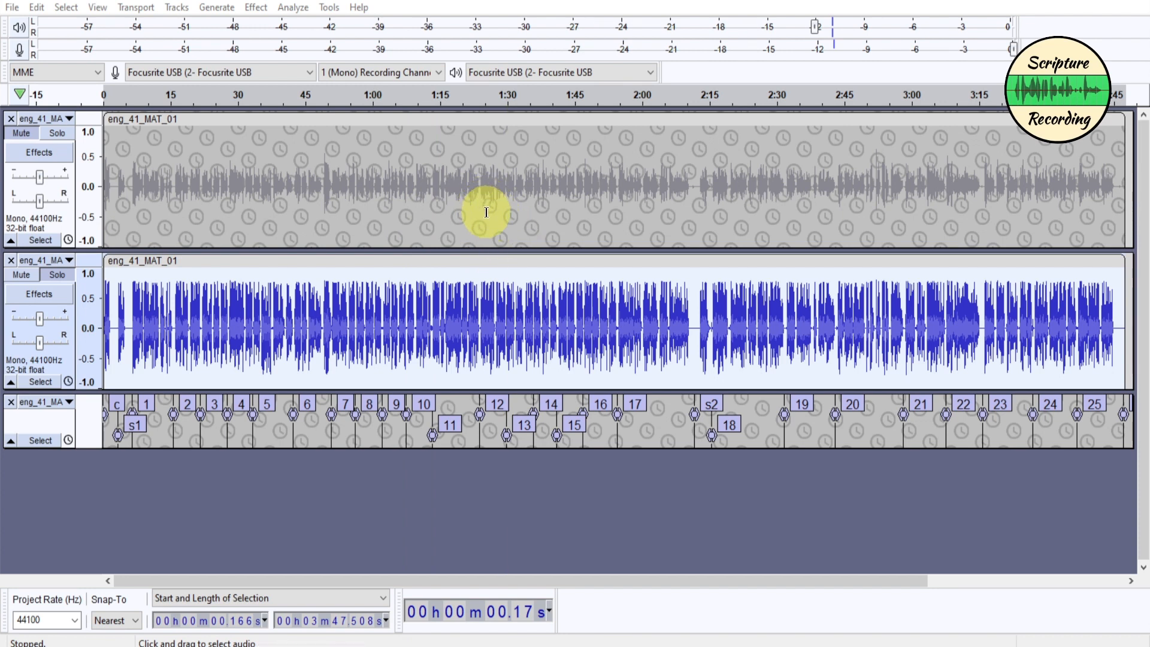
- Export the chapter's verse labels as the text file eng_41_MAT_01.txt in the 3 Labels folder
click(501, 197)
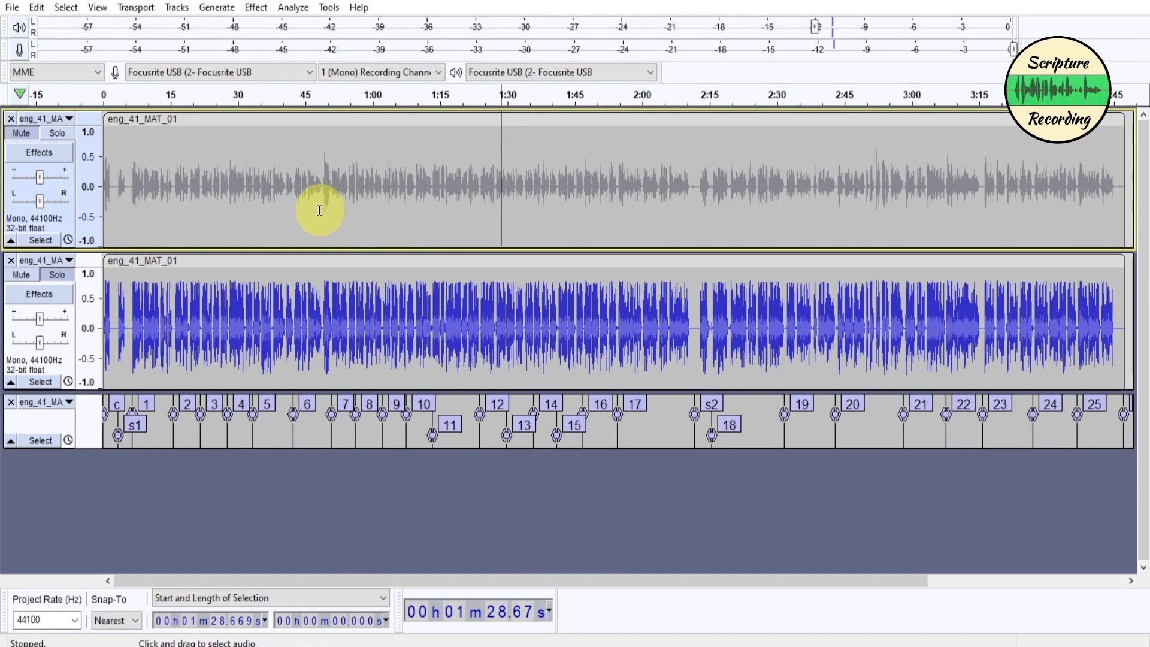
click(486, 199)
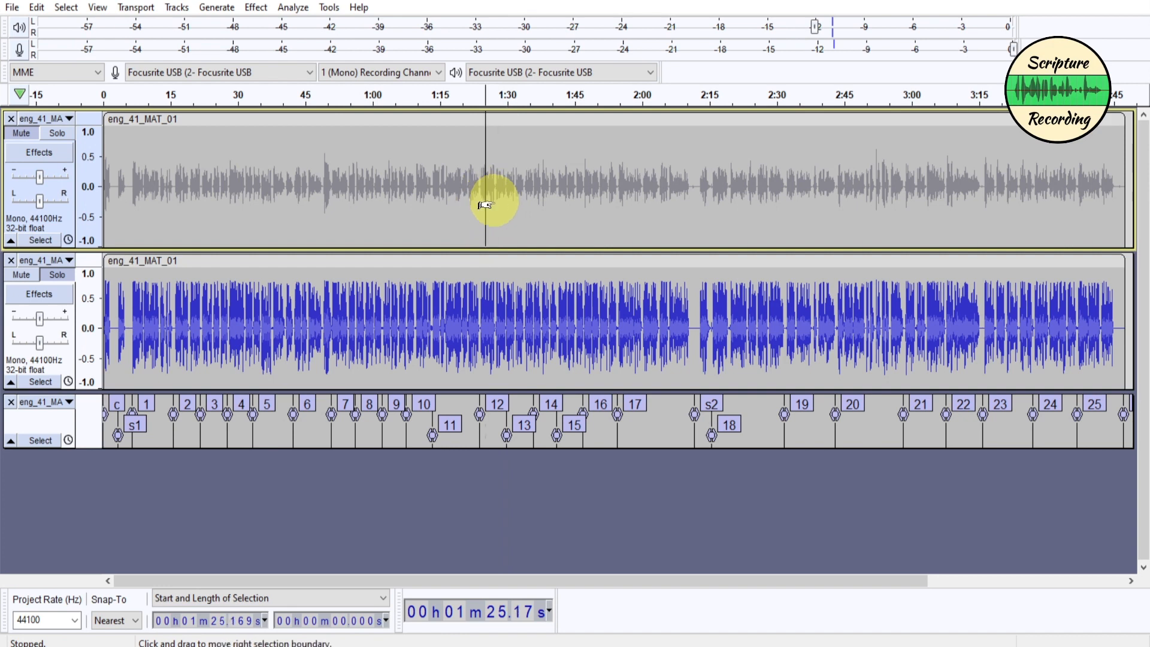
key(ctrl+shift+e)
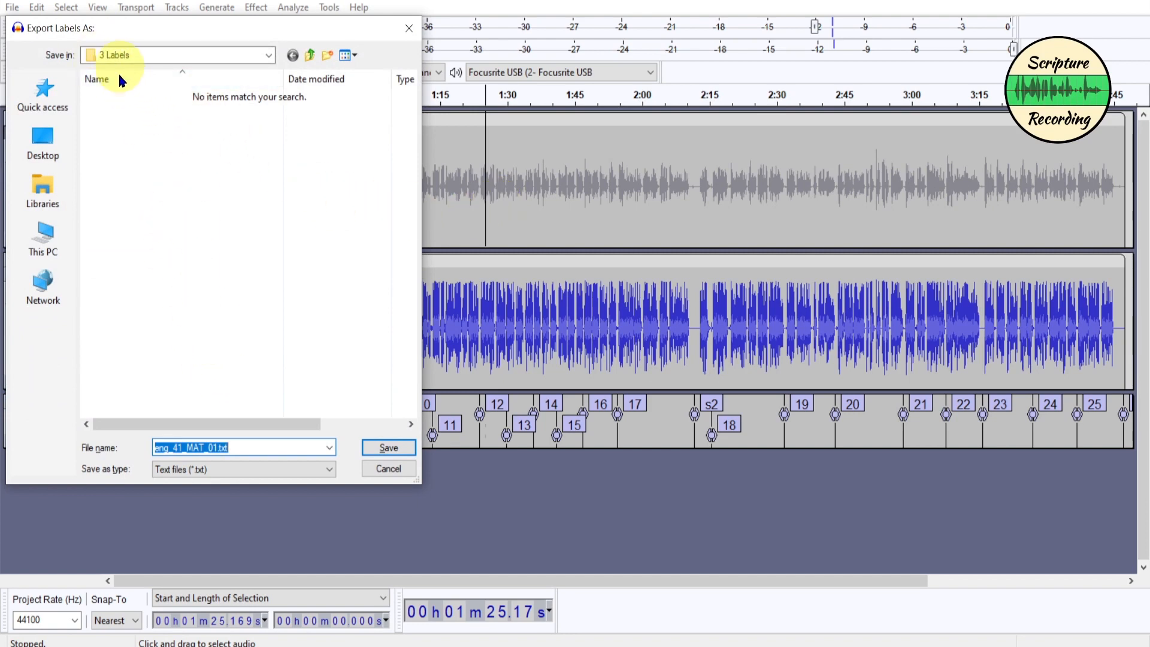
click(388, 450)
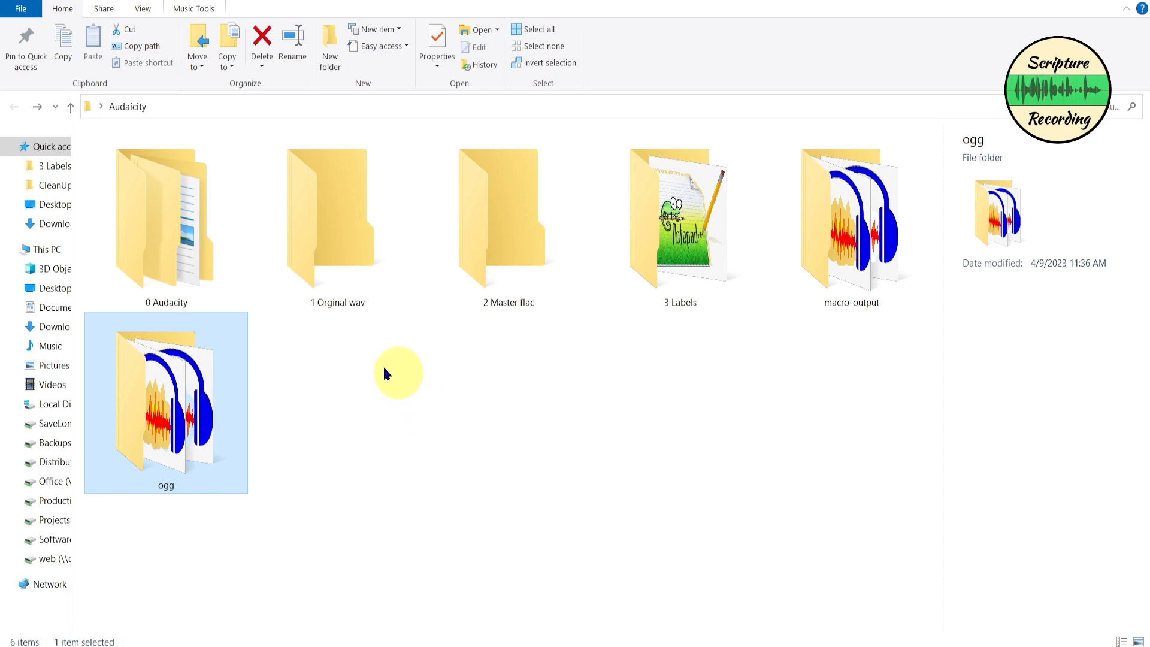
- Switch to File Explorer and check the contents of the 0 Audacity project folder, its 41_MAT subfolder, and the 3 Labels folder
double_click(166, 229)
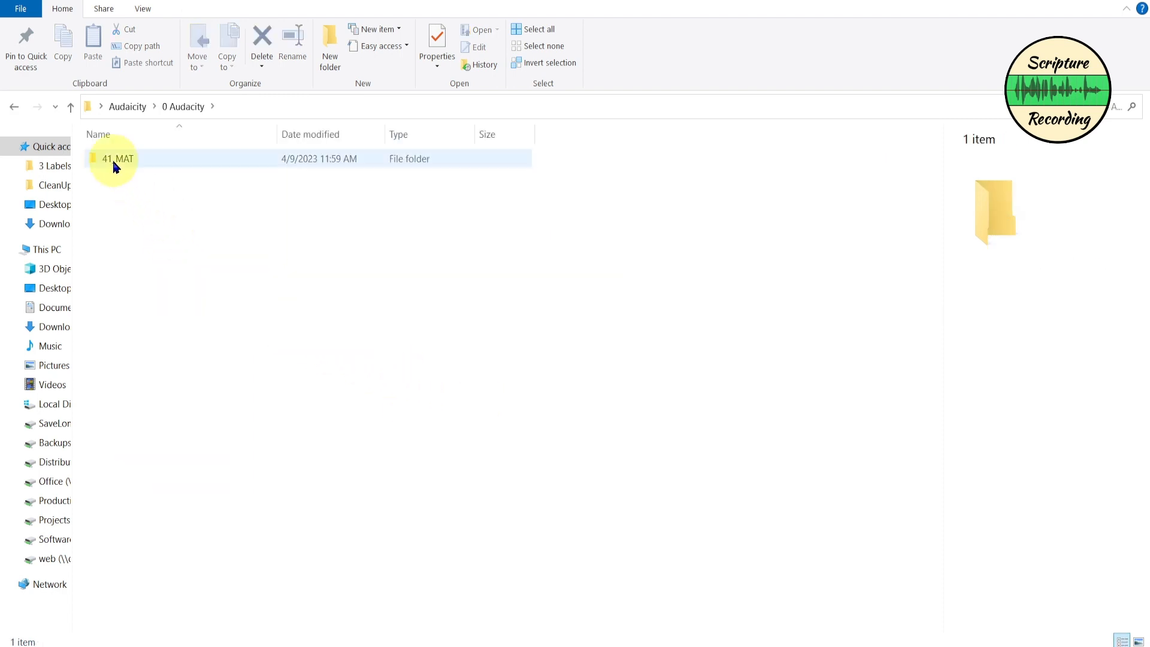
double_click(114, 160)
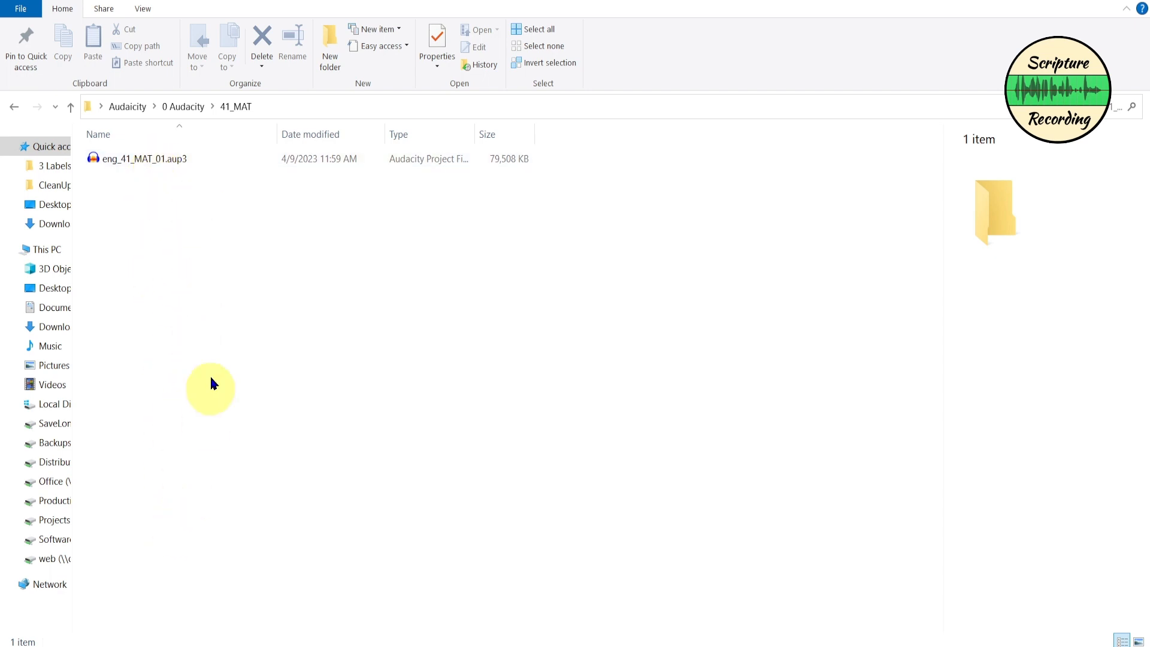
click(14, 108)
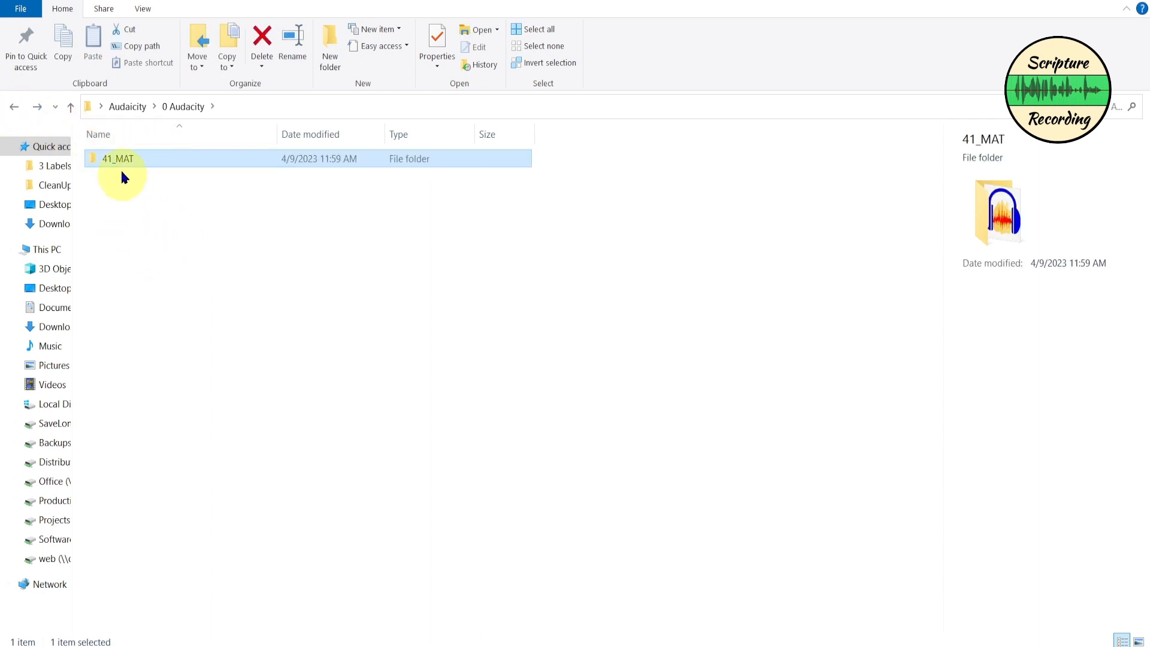
click(128, 109)
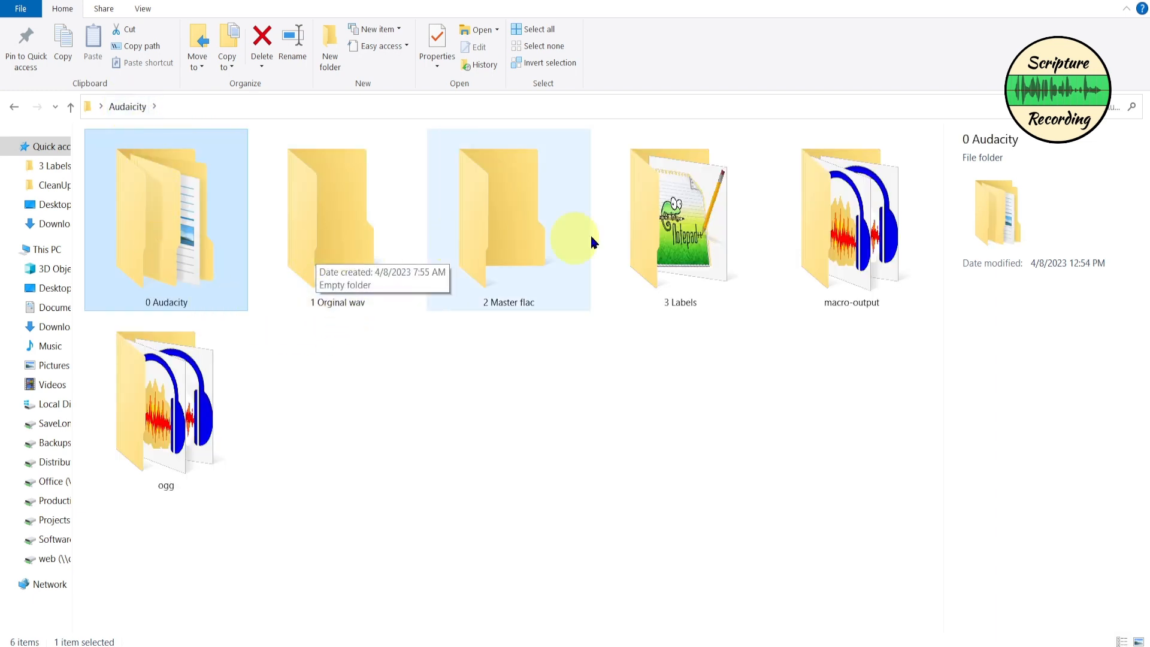
double_click(665, 228)
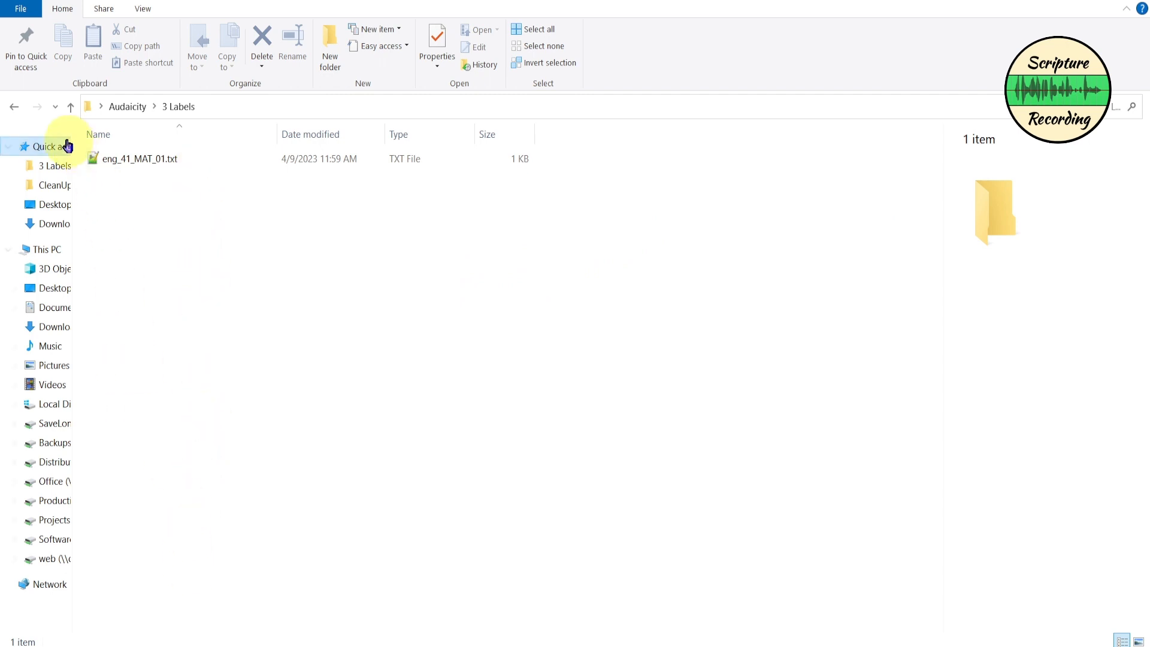
click(12, 107)
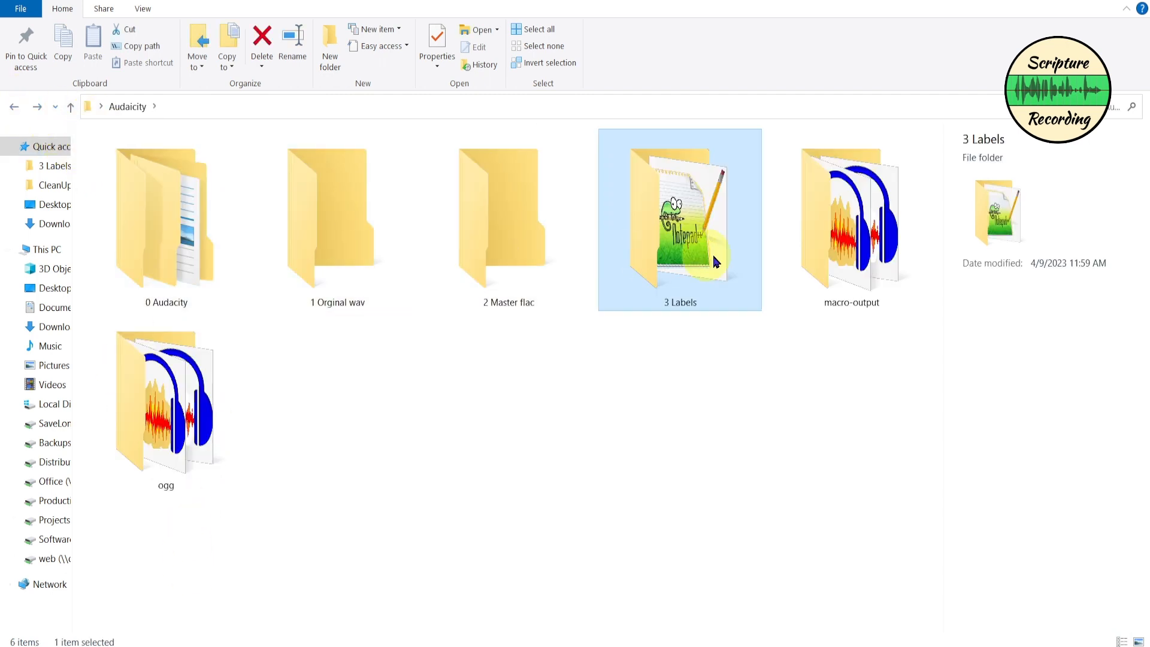
- Search the macro-output folder for "flac" and move eng_41_MAT_01.flac into the 2 Master flac folder
double_click(852, 232)
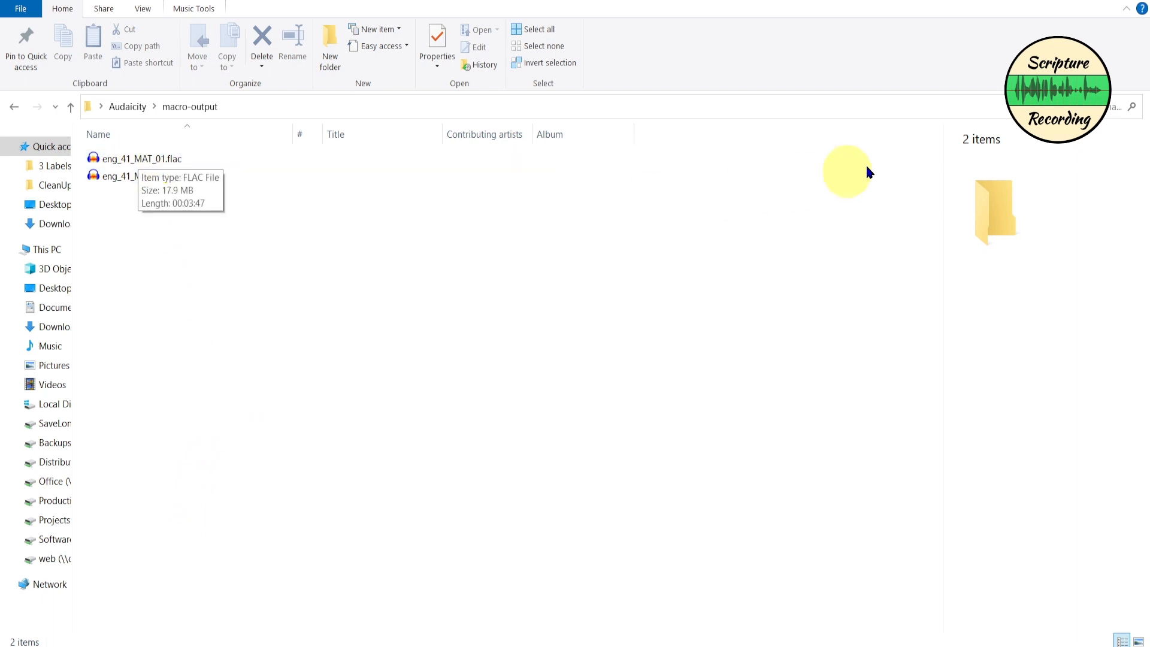
click(1112, 108)
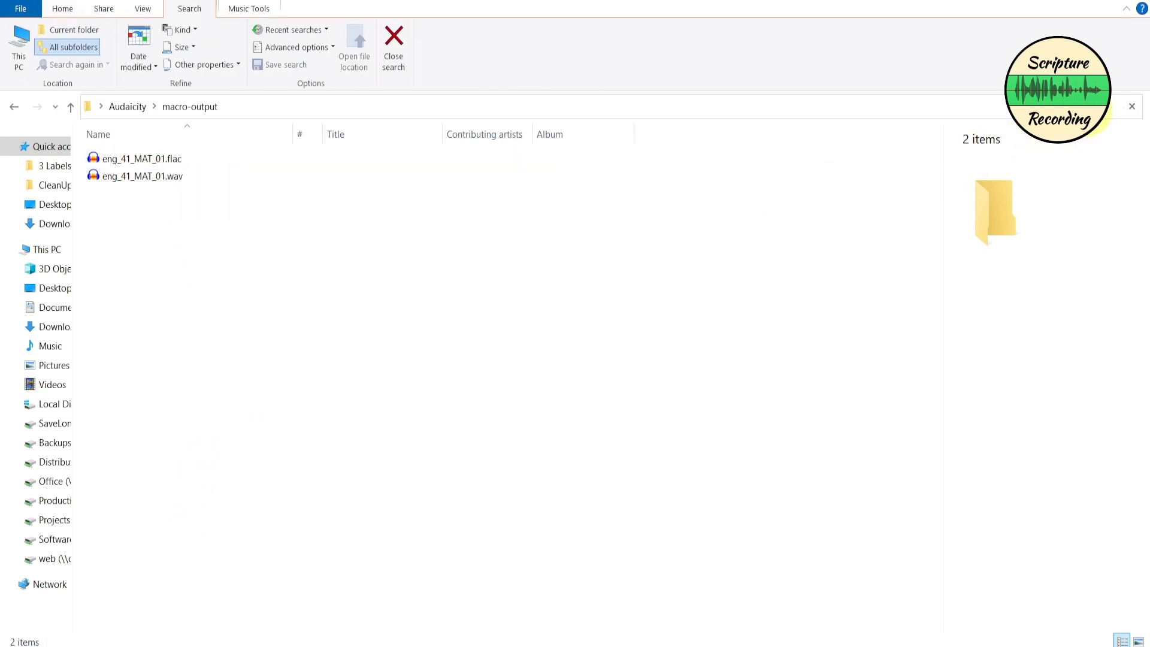
text(flac)
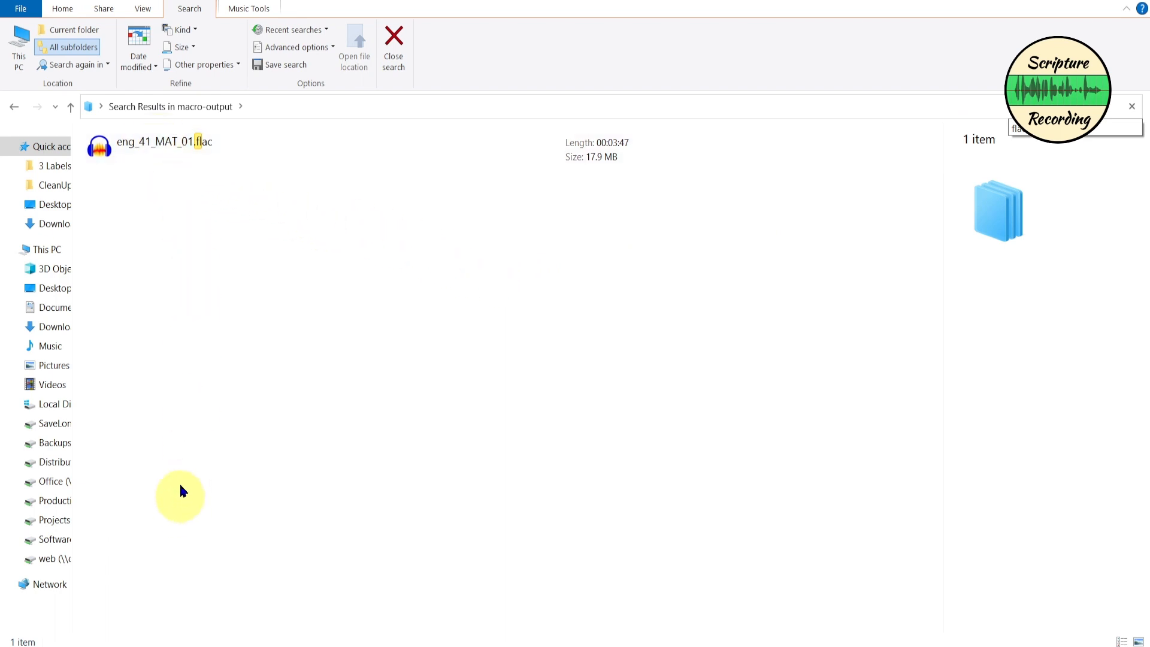
click(128, 149)
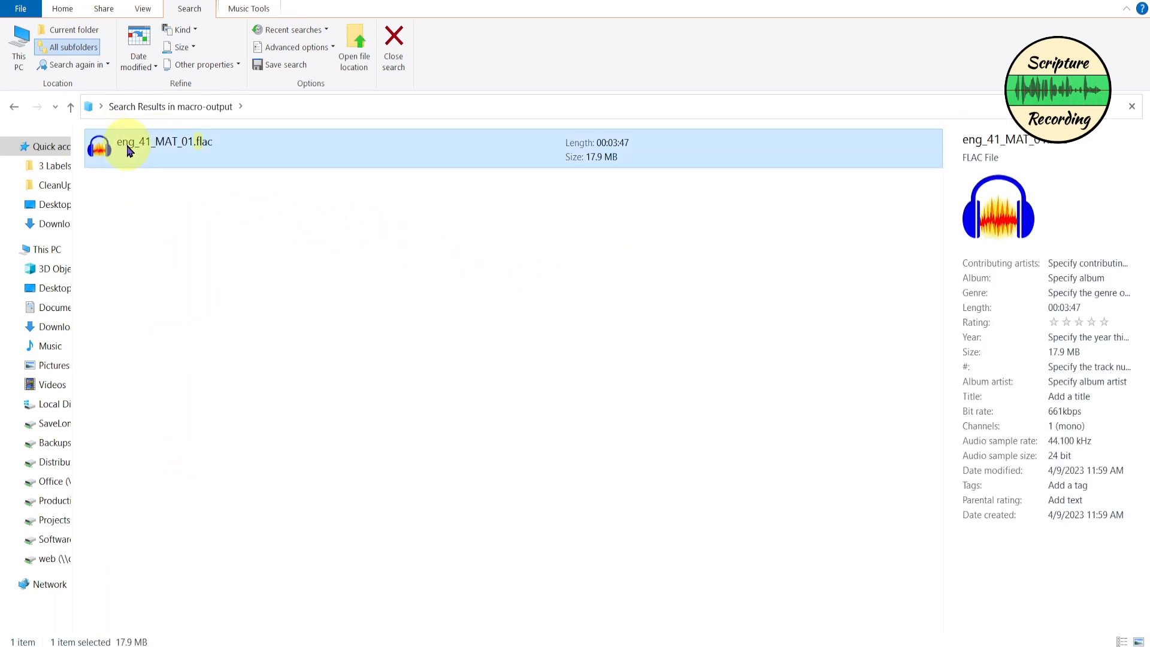
click(14, 108)
click(20, 110)
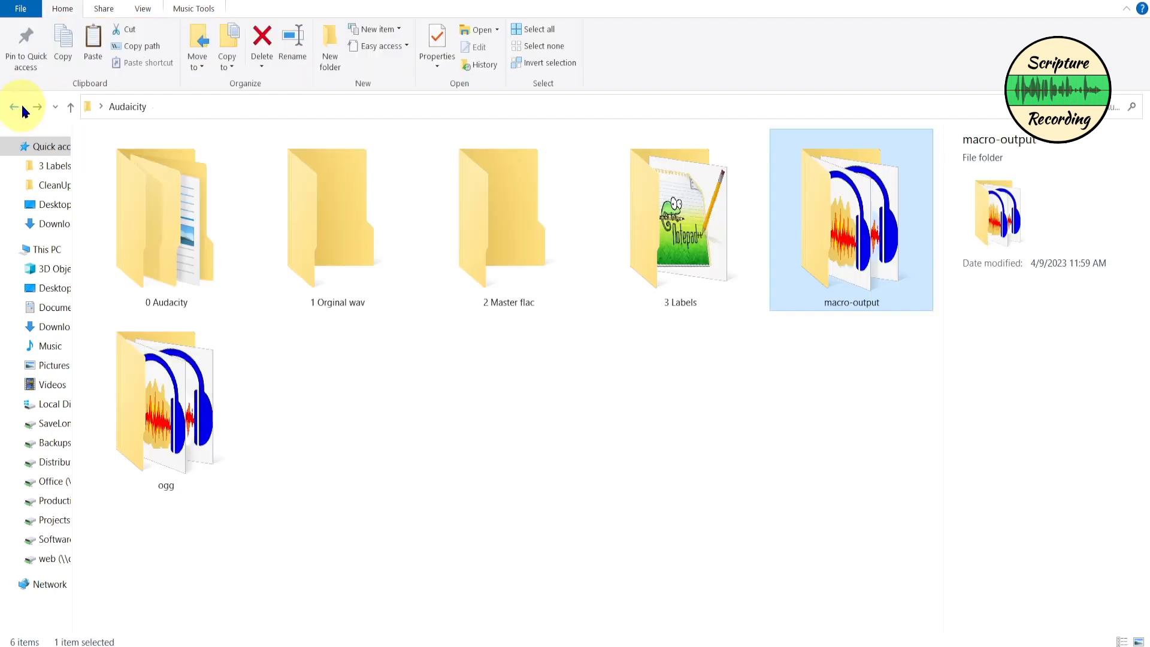
double_click(501, 236)
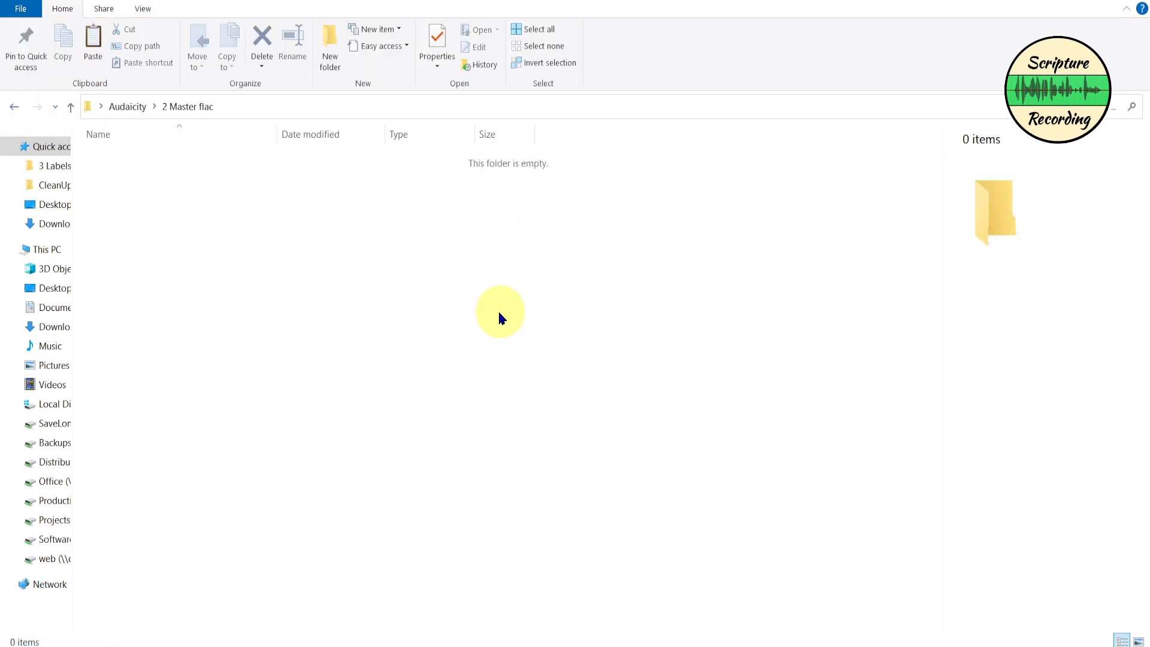
key(ctrl+v)
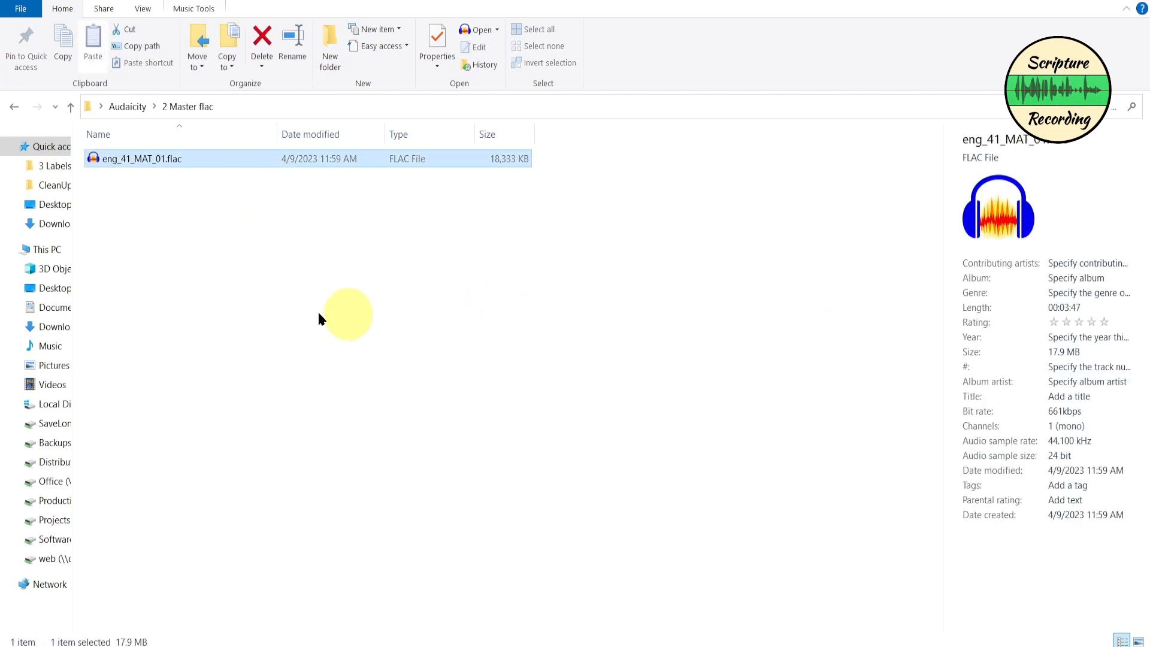
click(126, 107)
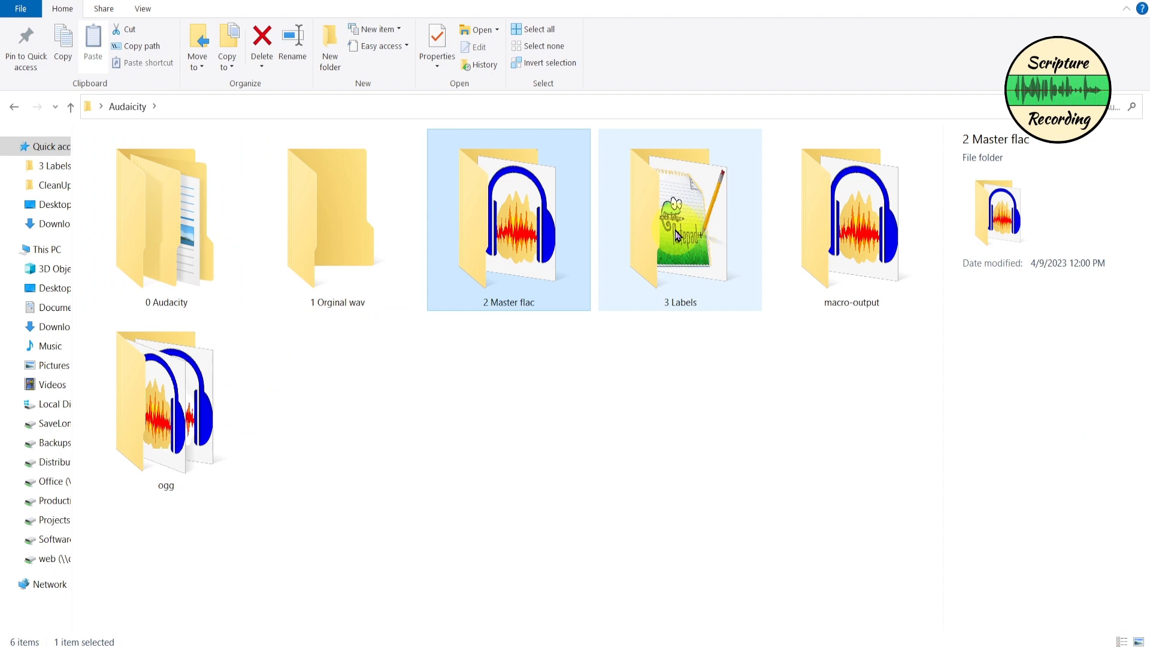
- Move eng_41_MAT_01.wav from the macro-output folder into the 1 Orginal wav folder
double_click(856, 234)
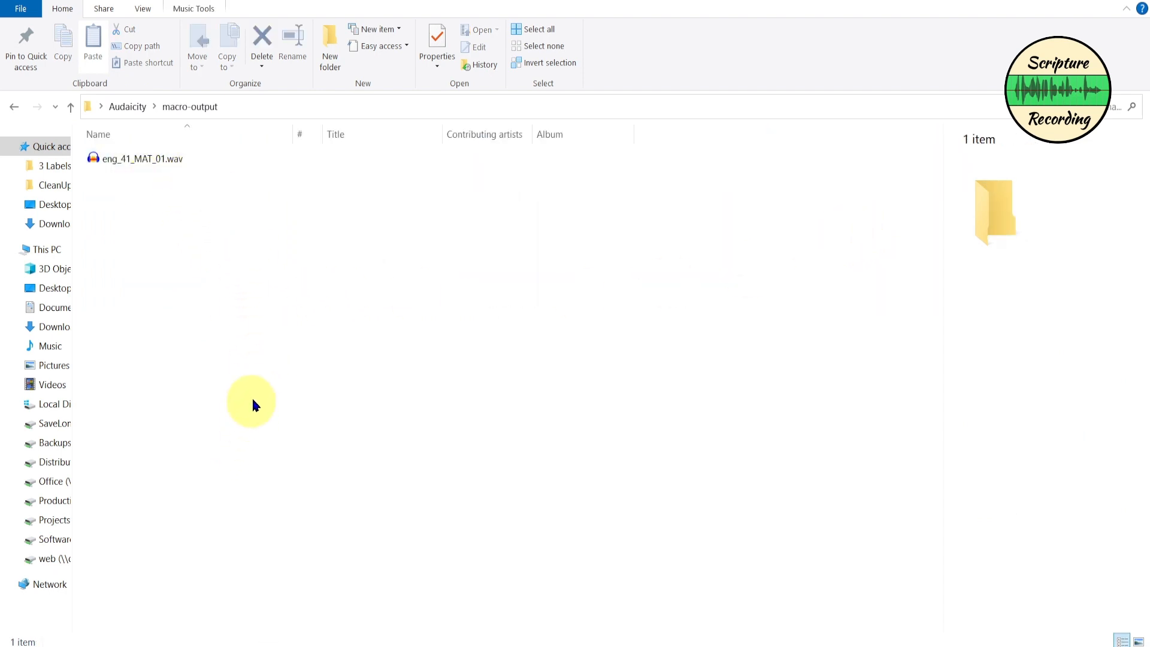
key(ctrl+a)
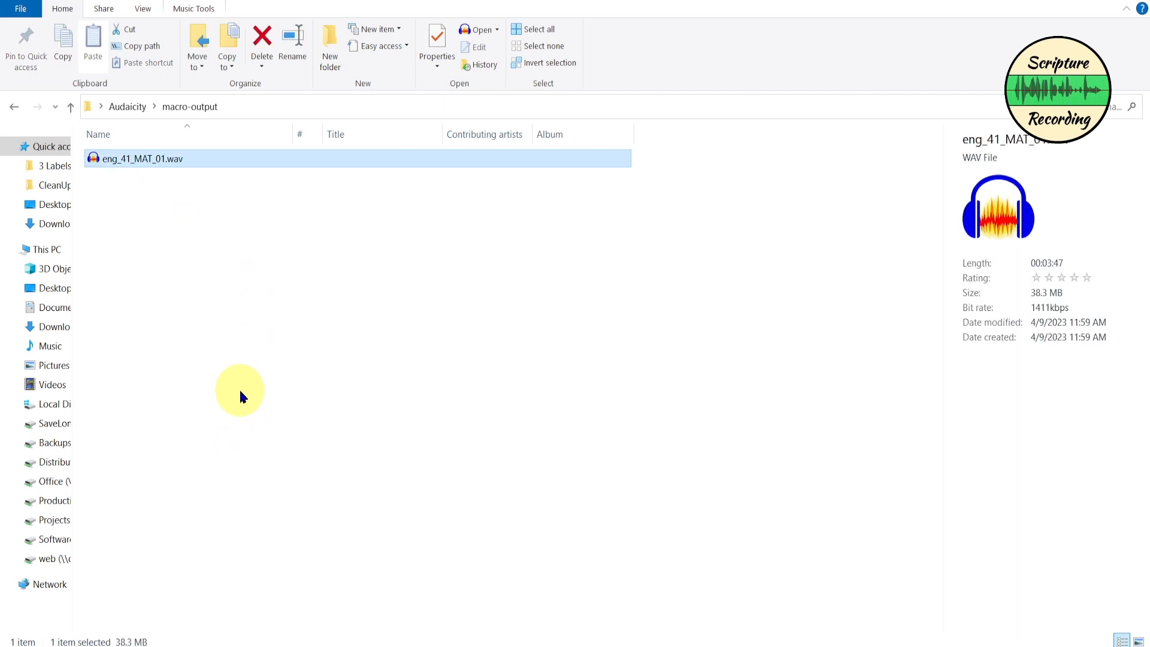
click(13, 108)
click(313, 224)
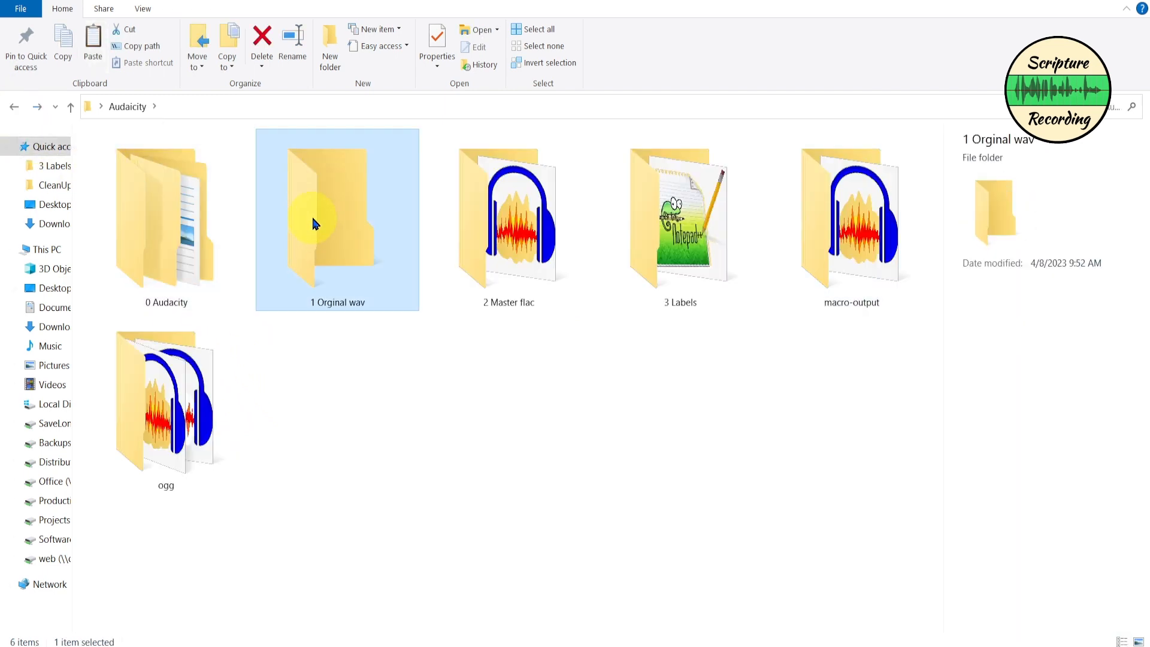
double_click(313, 223)
key(ctrl+v)
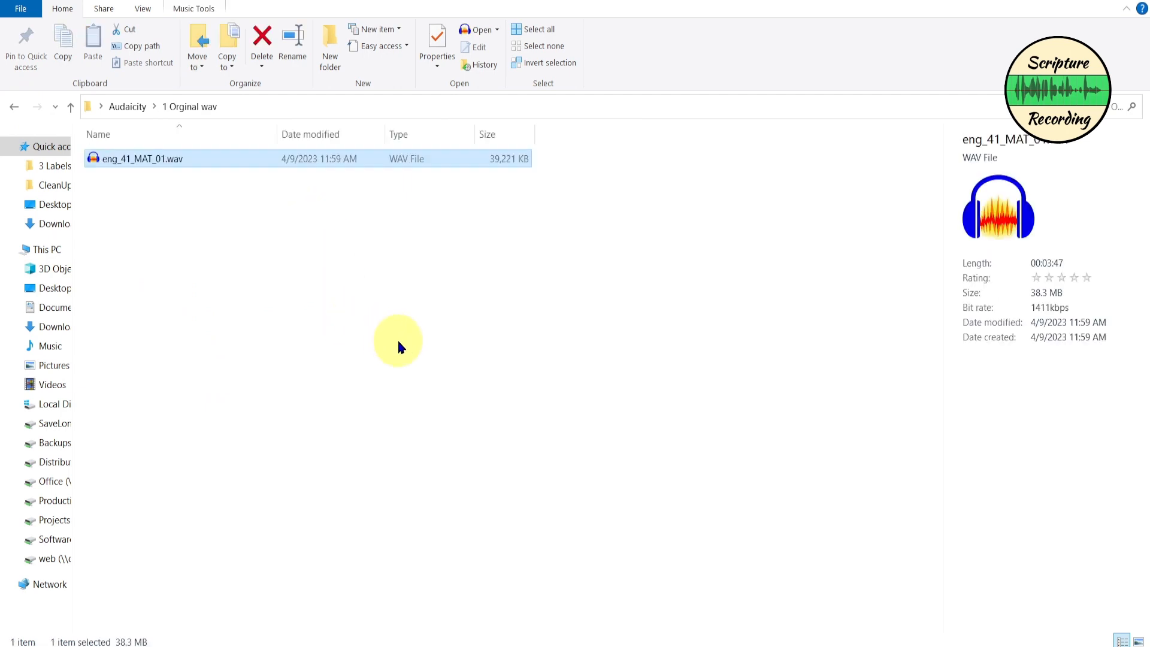
click(16, 108)
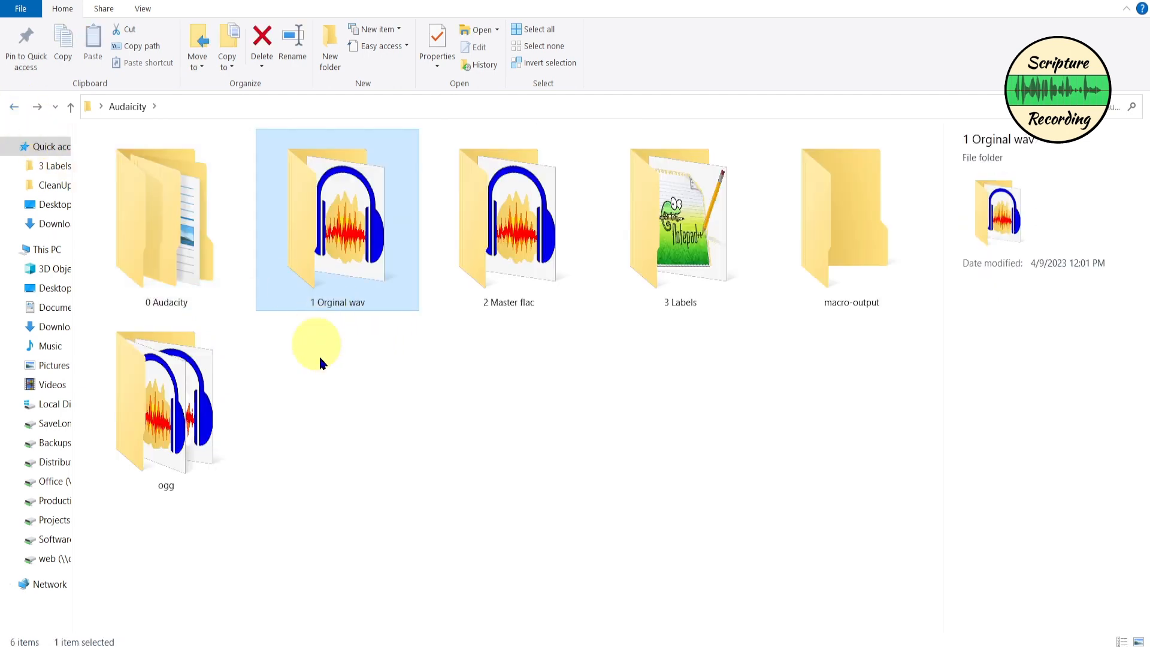